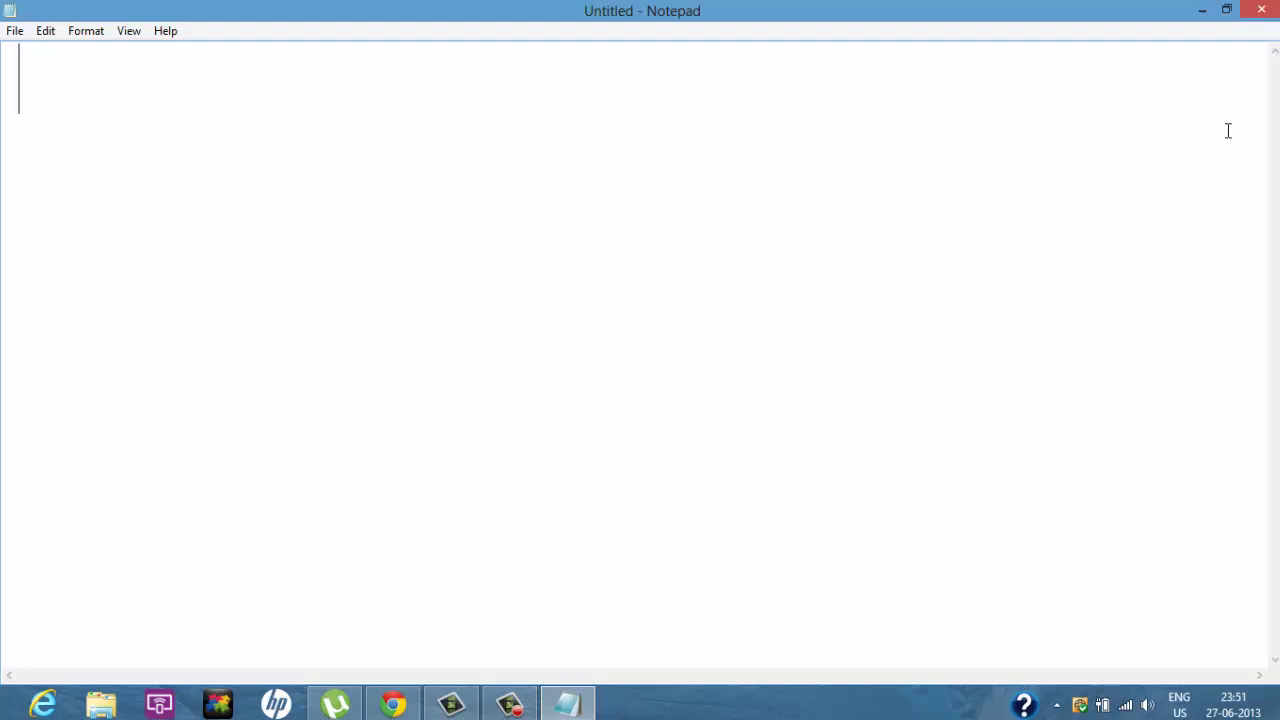
# - Write the line "msg- zodiac" and beneath it the line "key - 1"
pyautogui.write('m')
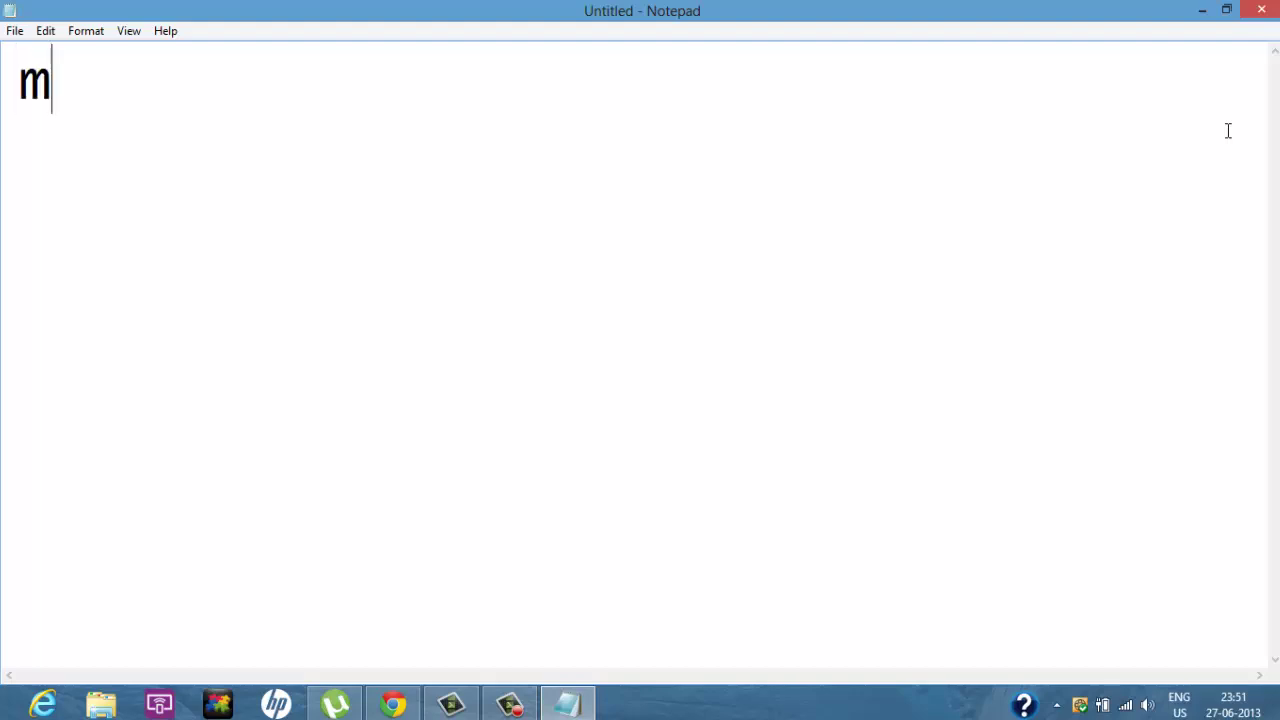
pyautogui.write('sg- ')
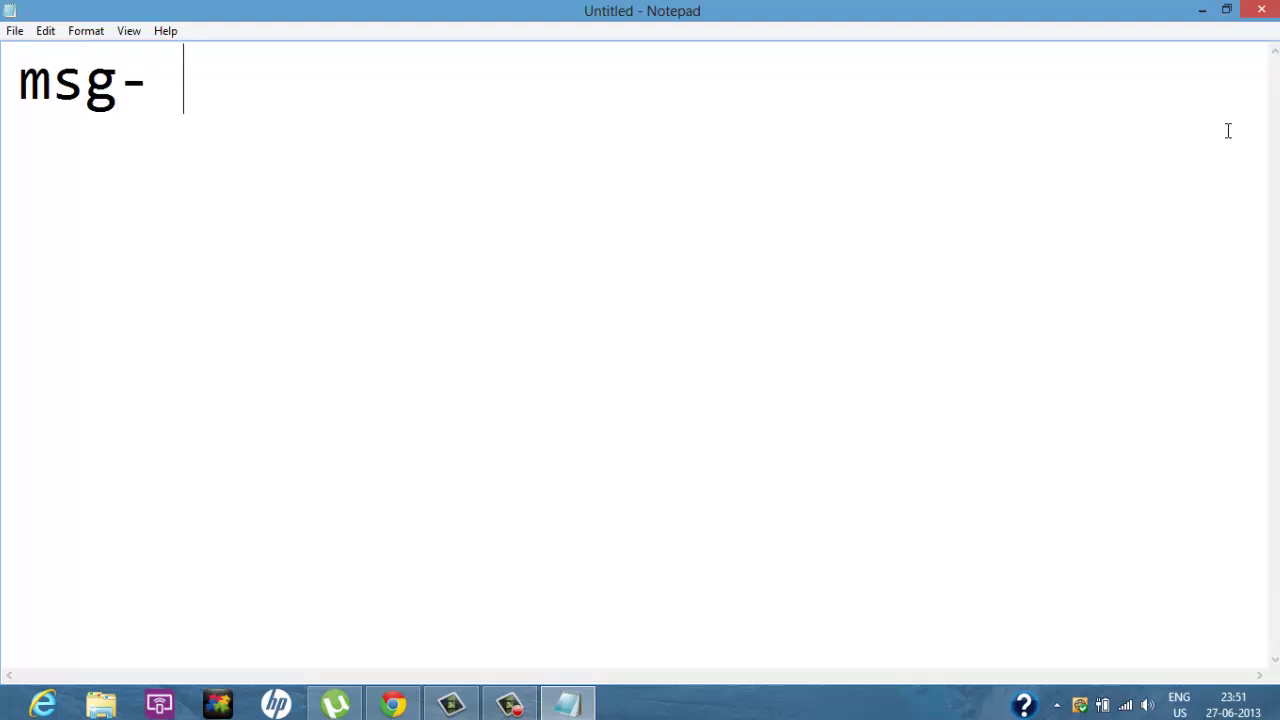
pyautogui.write('zodiav')
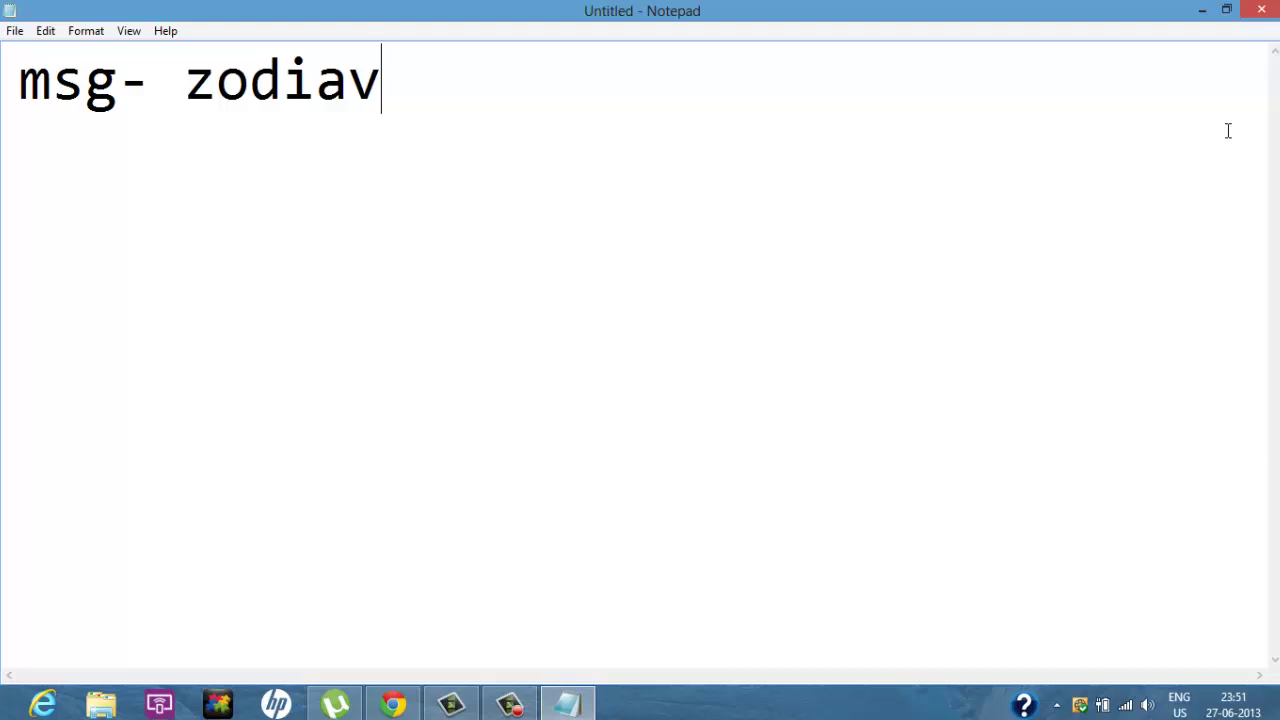
pyautogui.press('BackSpace')
pyautogui.write('c')
pyautogui.press('Return')
pyautogui.write('key -1')
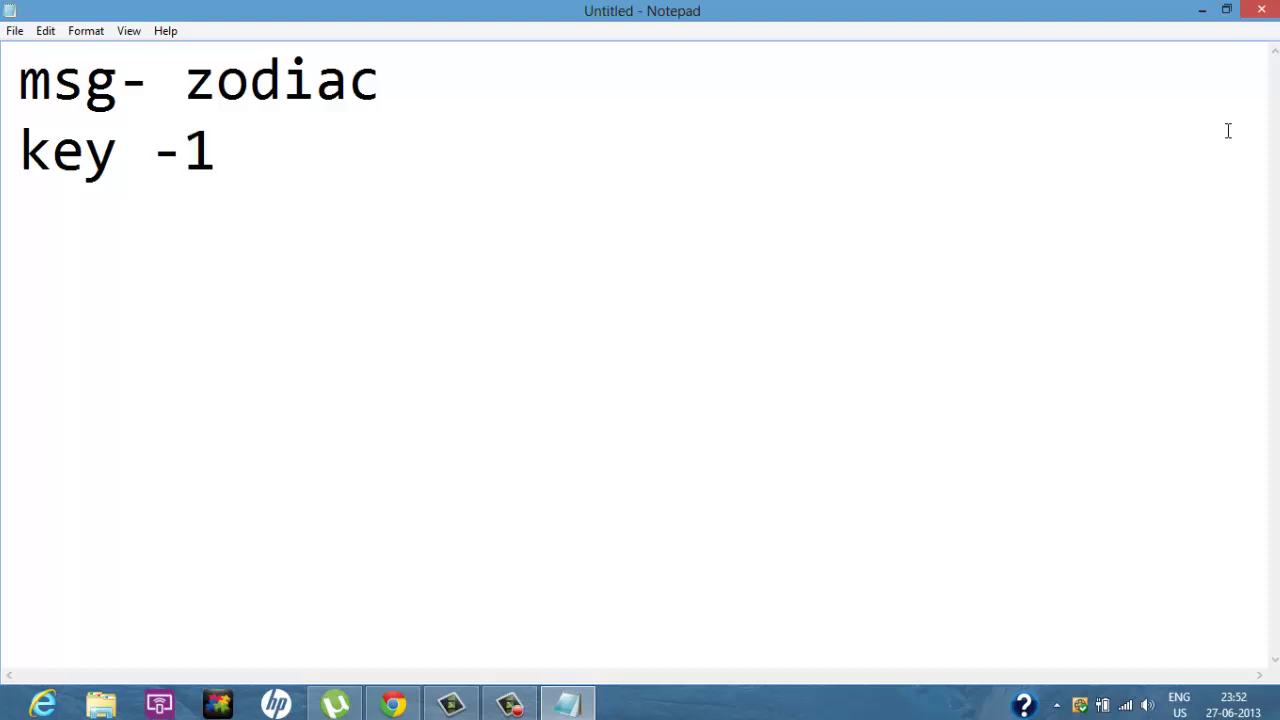
pyautogui.press('Left')
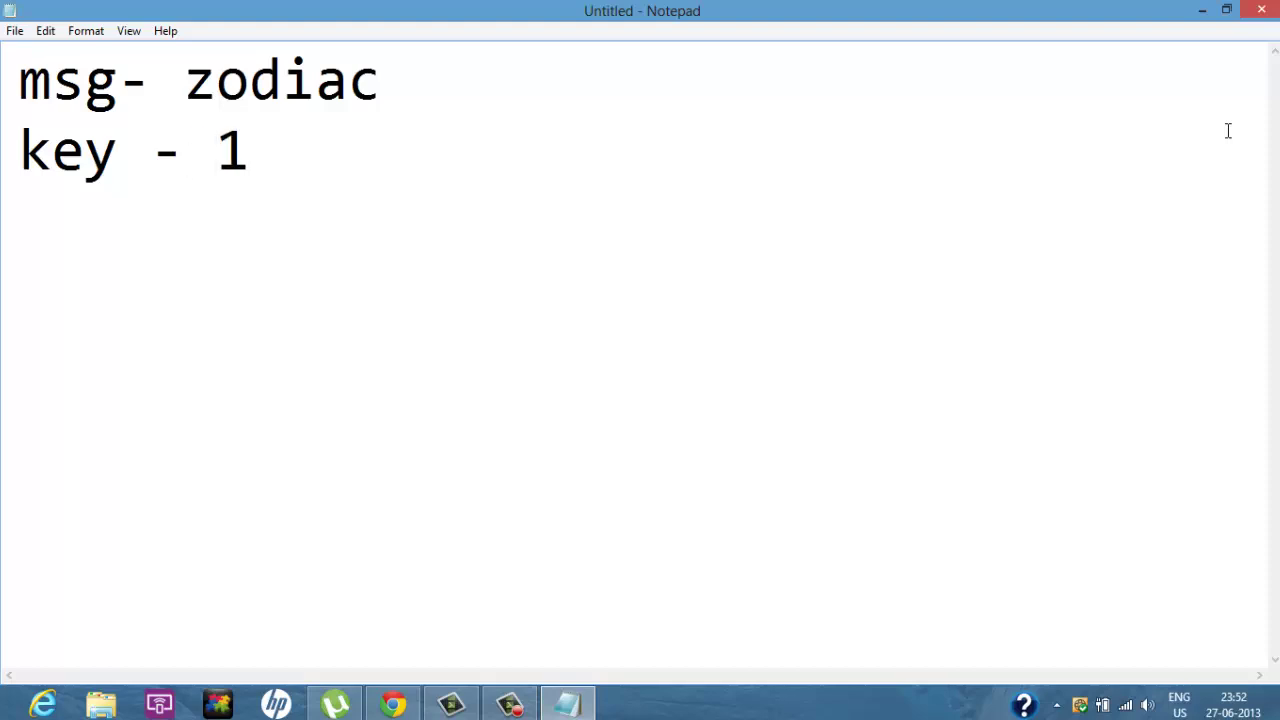
# - Highlight the letters z, o, d and i of "zodiac" one at a time to examine each against the key
pyautogui.press('Up')
pyautogui.press('Left')
pyautogui.hotkey('shift', 'Right')
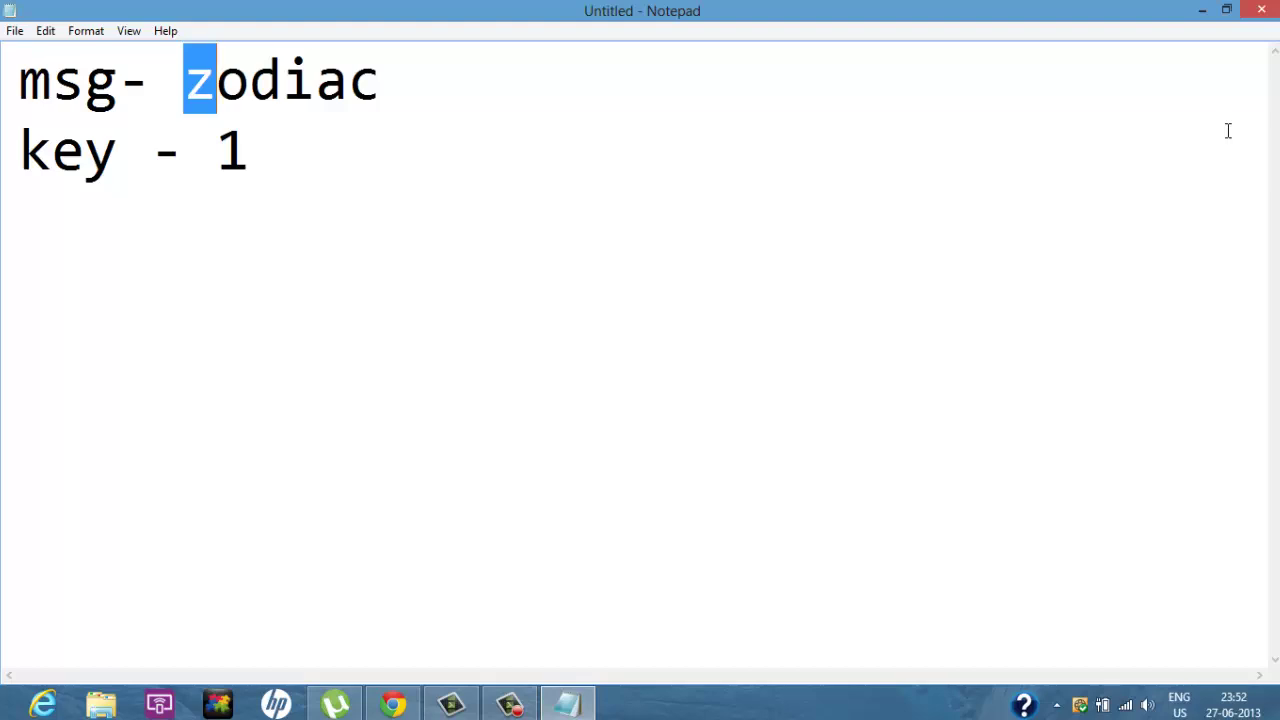
pyautogui.hotkey('shift', 'Left')
pyautogui.hotkey('shift', 'Right')
pyautogui.press('Down')
pyautogui.press('Up')
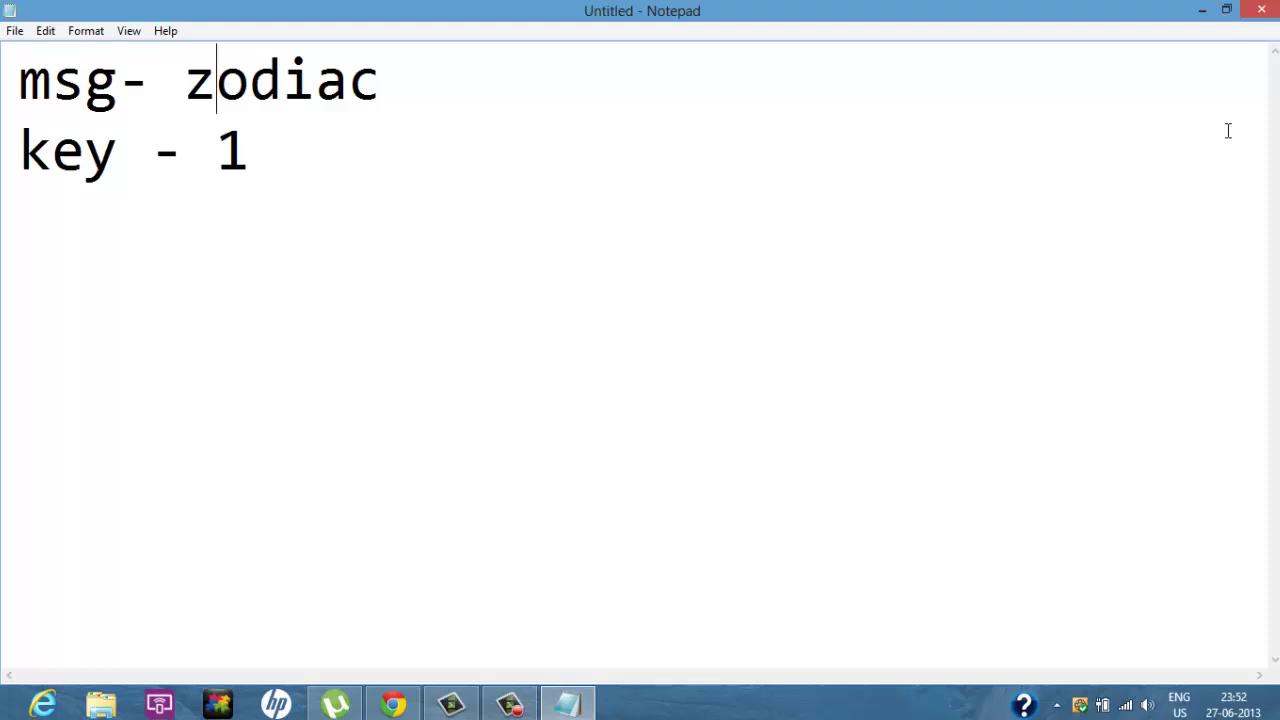
pyautogui.hotkey('shift', 'Right')
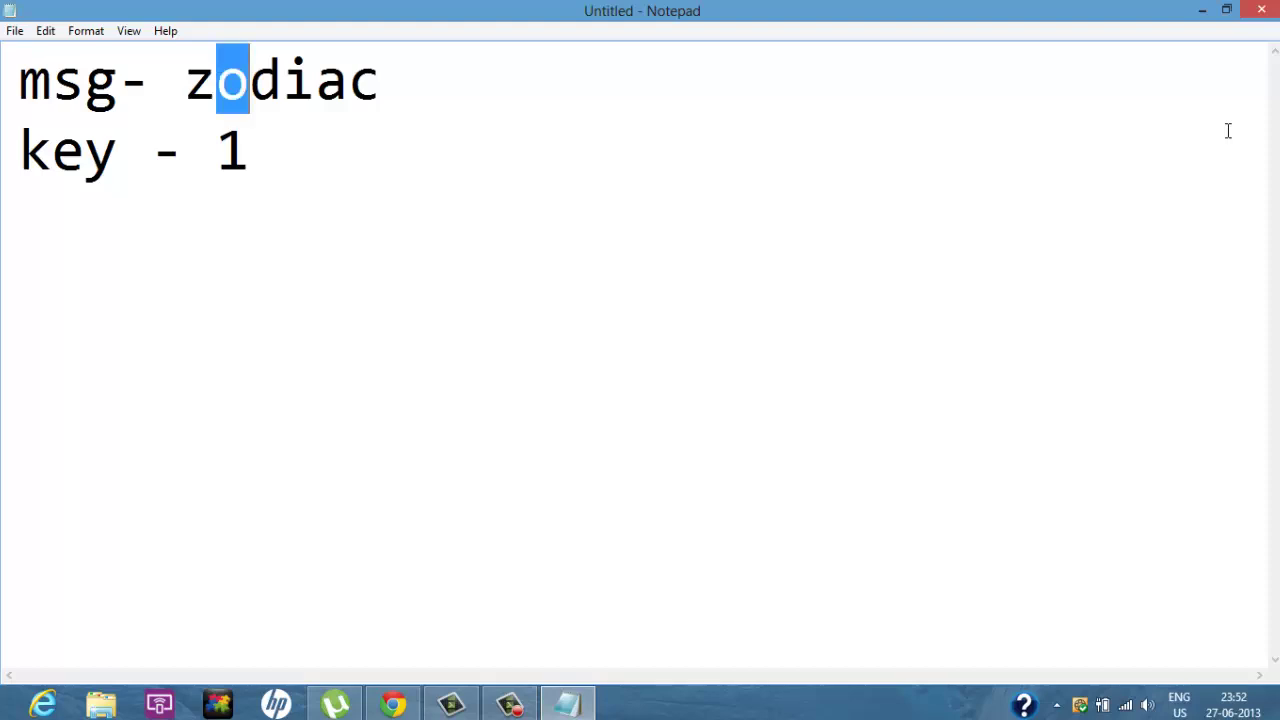
pyautogui.press('Right')
pyautogui.press('Left')
pyautogui.hotkey('shift', 'Right')
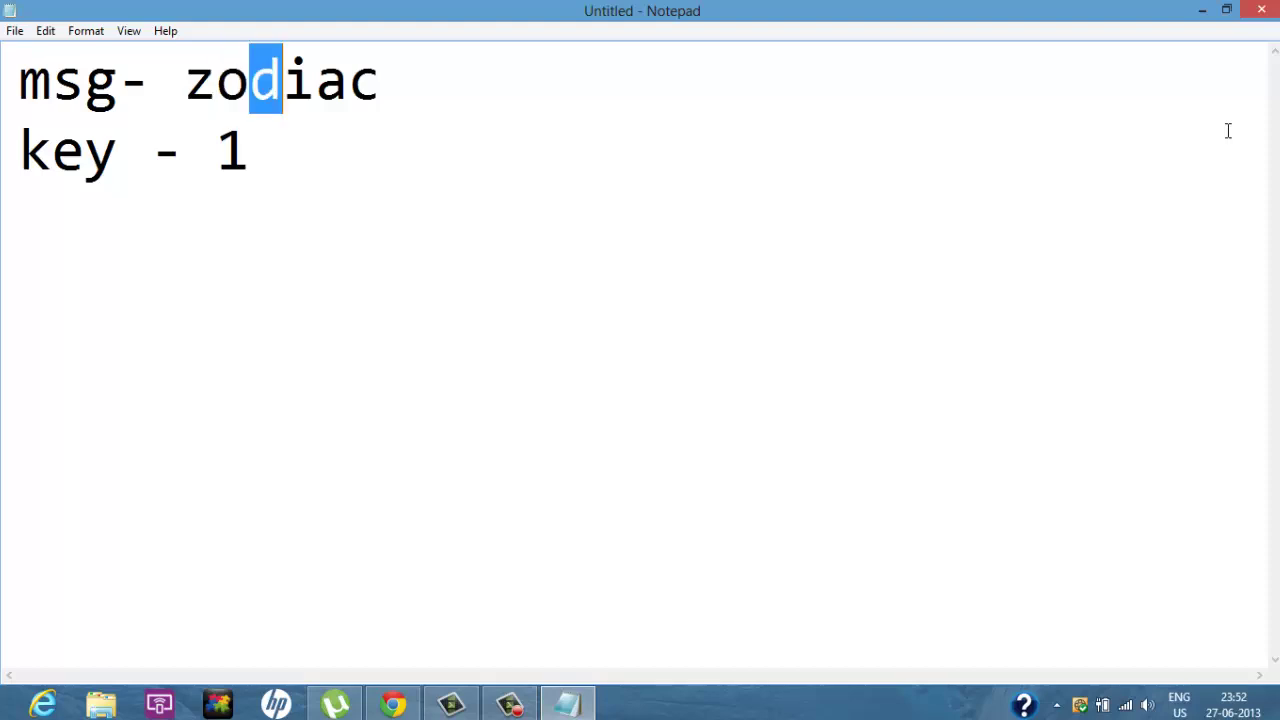
pyautogui.press('Right')
pyautogui.press('Left')
pyautogui.hotkey('shift', 'Right')
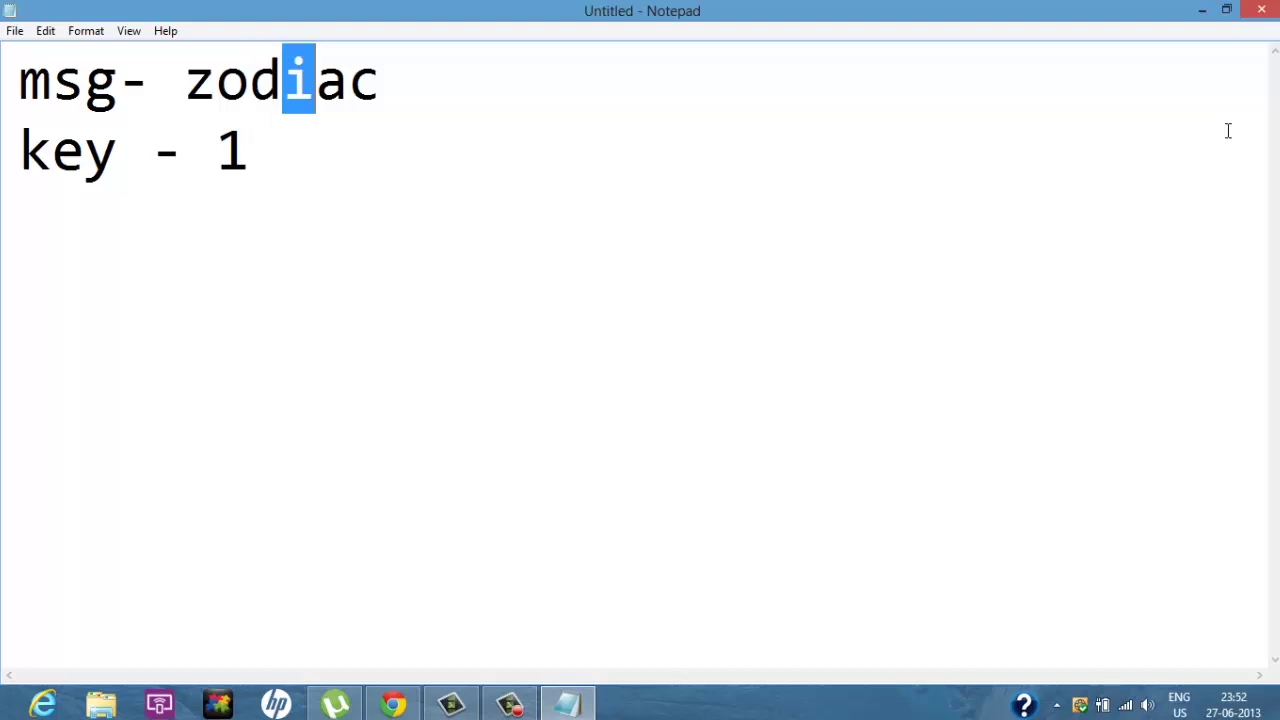
pyautogui.press('Right')
pyautogui.press('Right')
# - Add the line "enc msg- a p e j b d" below the key line
pyautogui.press('Down')
pyautogui.press('Return')
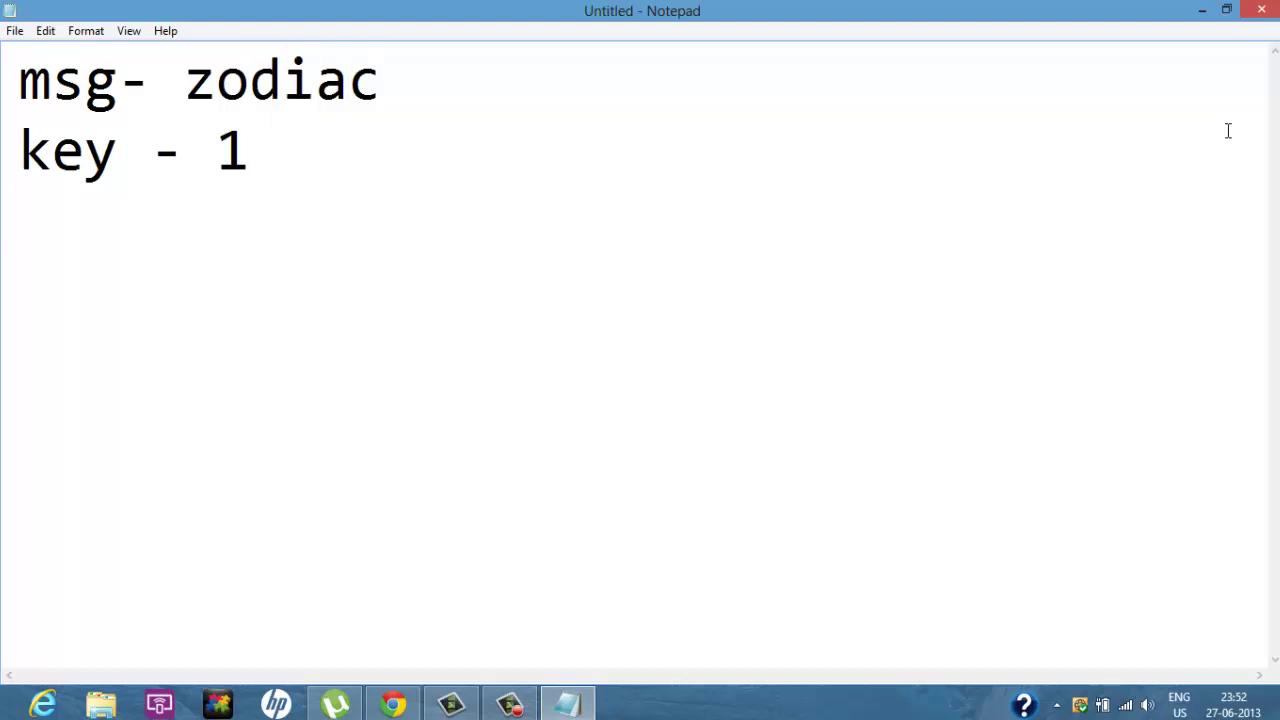
pyautogui.write('enc msg0 ')
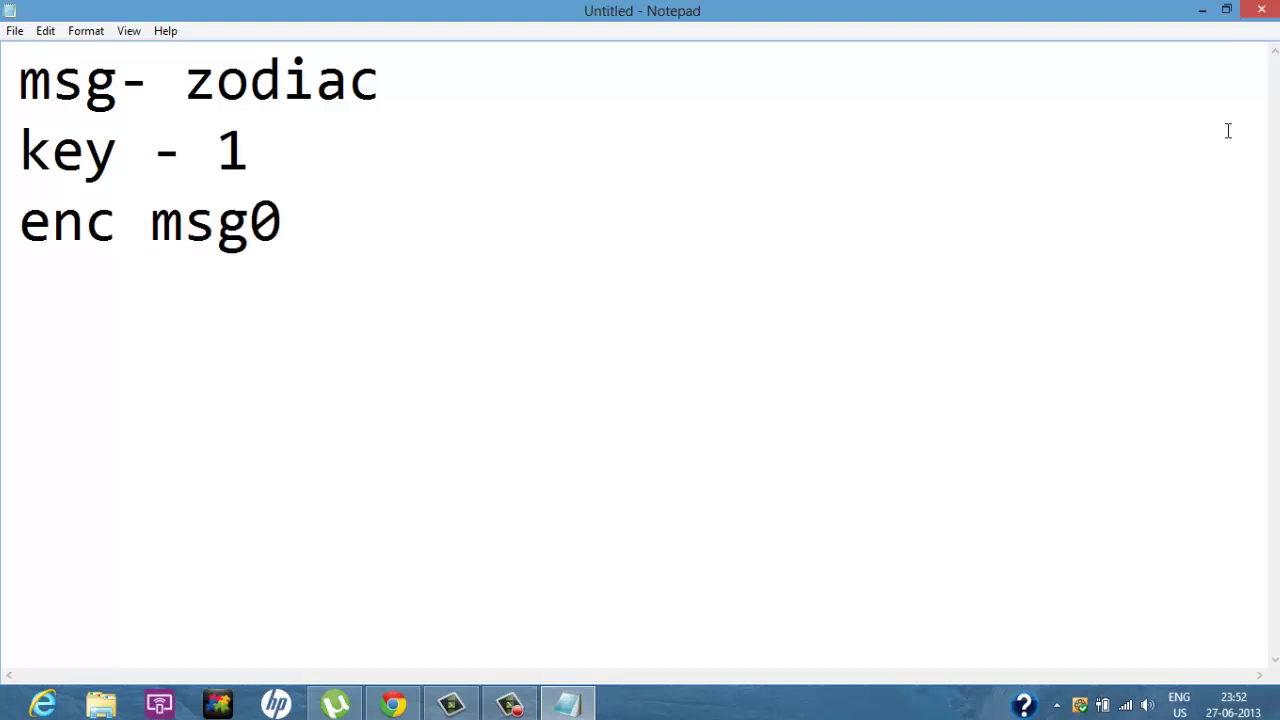
pyautogui.write('a')
pyautogui.press('Left')
pyautogui.press('Left')
pyautogui.press('BackSpace')
pyautogui.write('-')
pyautogui.press('Right')
pyautogui.press('Right')
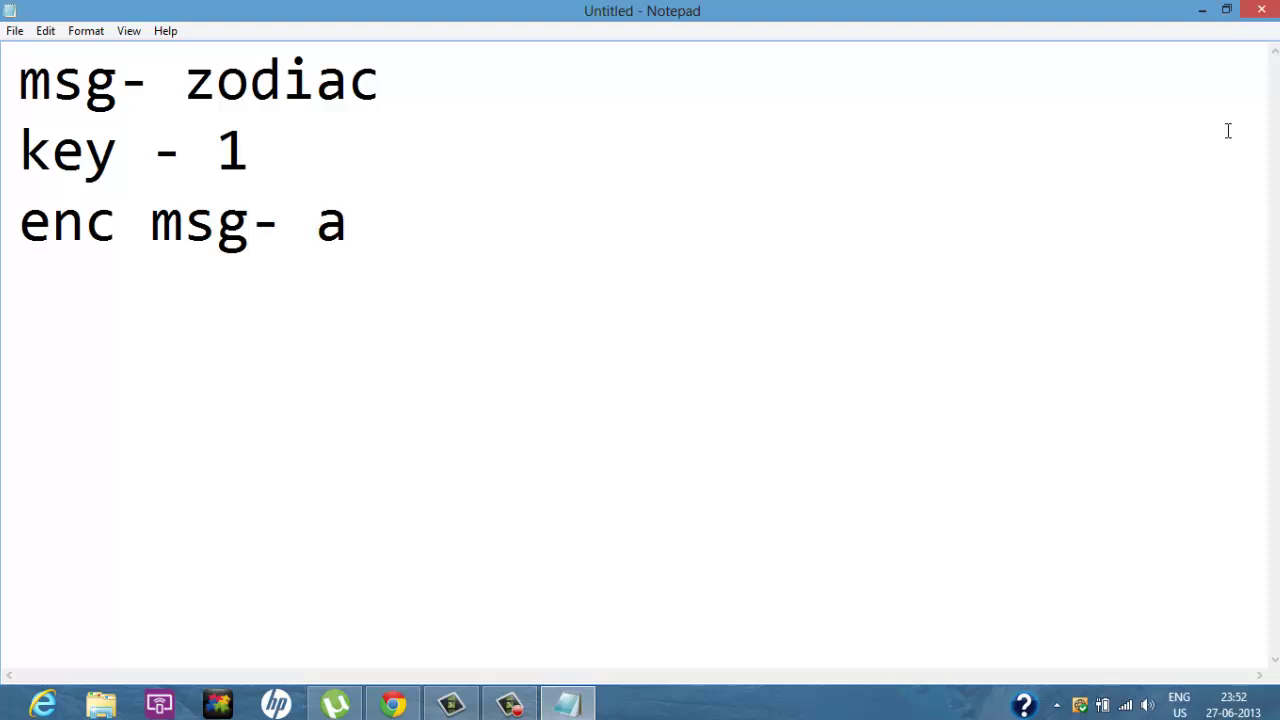
pyautogui.write('p e ')
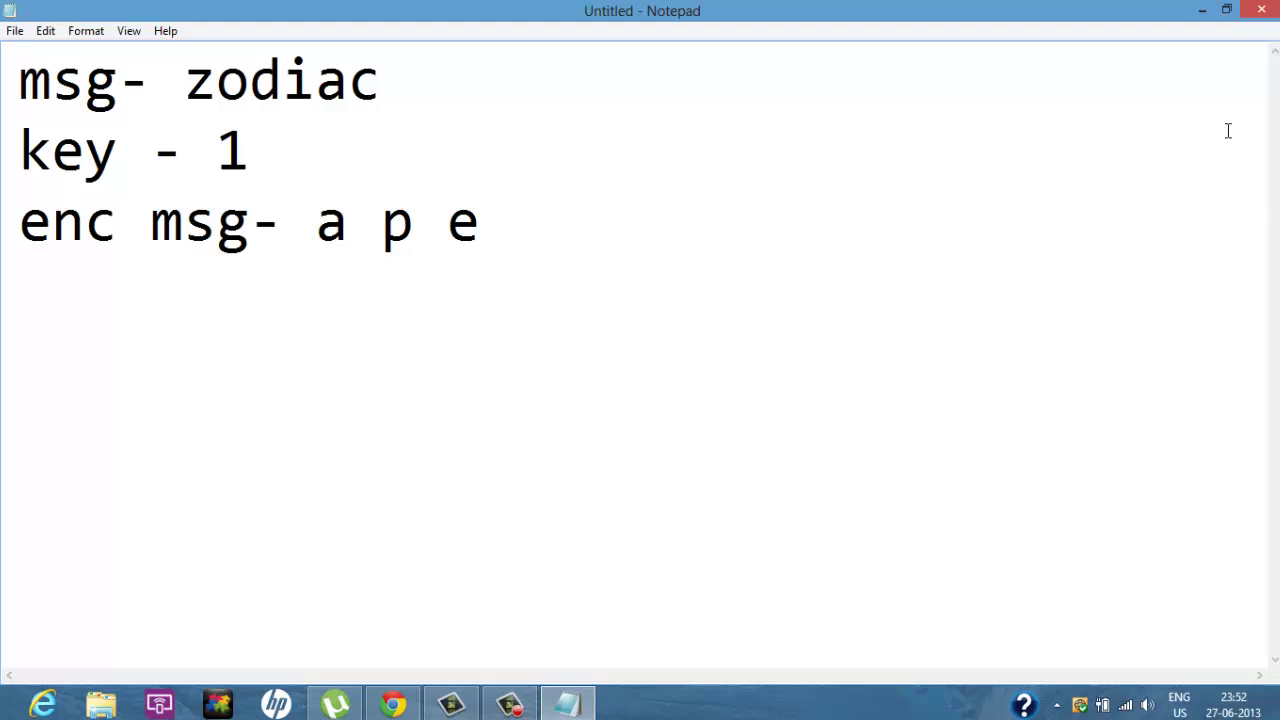
pyautogui.write('j b')
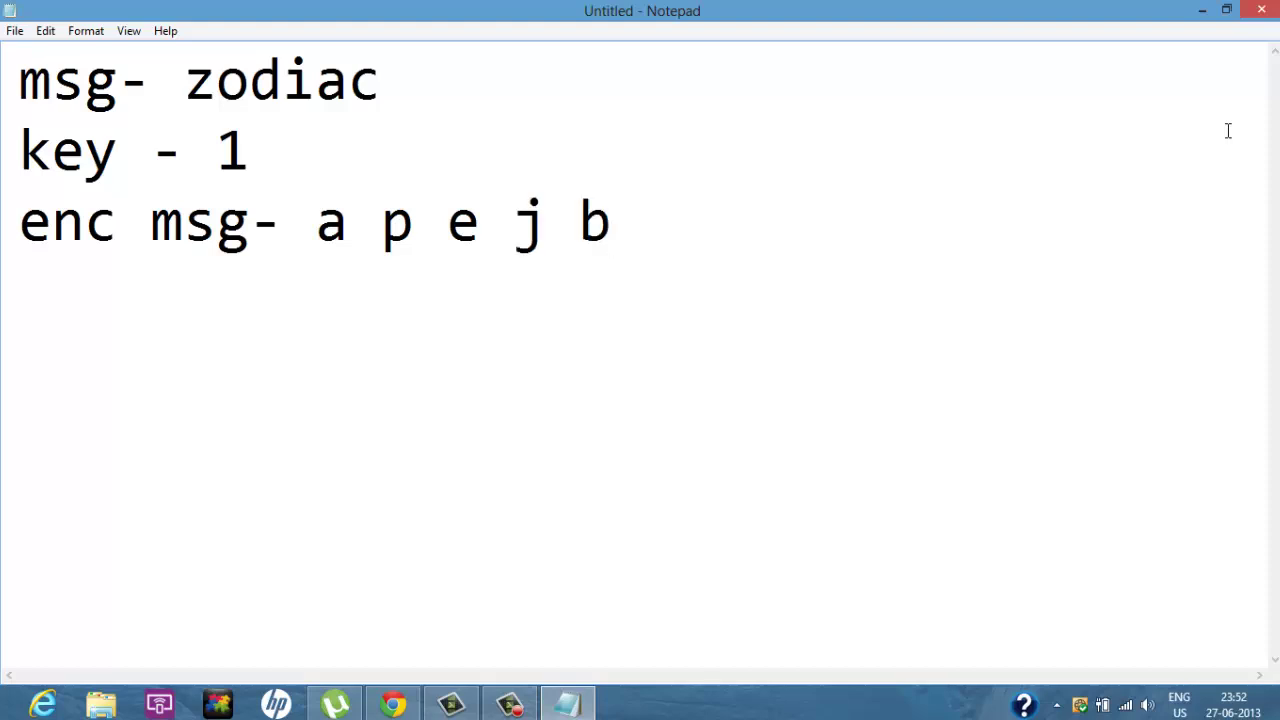
pyautogui.write(' d')
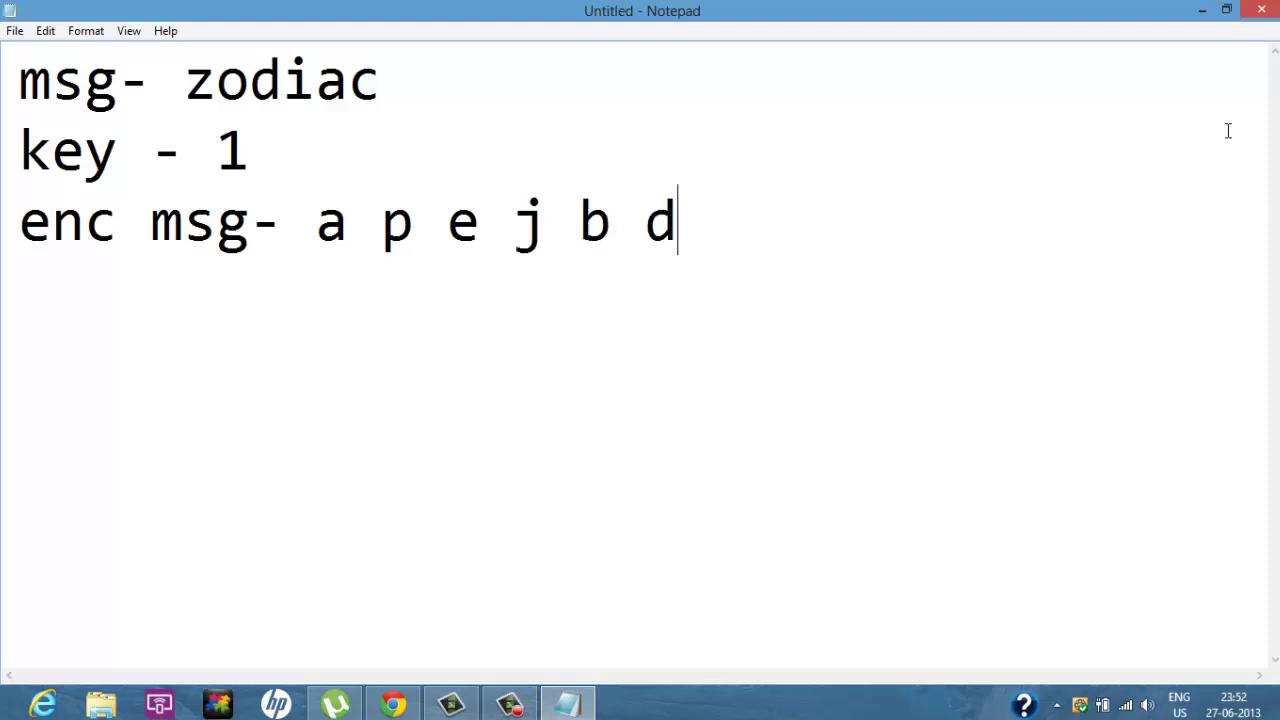
# - Highlight the encrypted letters "a p e j b d" and compare them with the letters of "zodiac"
pyautogui.press('Left')
pyautogui.press('Left')
pyautogui.press('Left')
pyautogui.press('Left')
pyautogui.press('Left')
pyautogui.press('Left')
pyautogui.press('Left')
pyautogui.press('Left')
pyautogui.press('Left')
pyautogui.press('Left')
pyautogui.press('Left')
pyautogui.hotkey('shift', 'Right')
pyautogui.hotkey('shift', 'Right')
pyautogui.hotkey('shift', 'Right')
pyautogui.hotkey('shift', 'Right')
pyautogui.hotkey('shift', 'Right')
pyautogui.hotkey('shift', 'Right')
pyautogui.hotkey('shift', 'Right')
pyautogui.hotkey('shift', 'Right')
pyautogui.hotkey('shift', 'Right')
pyautogui.hotkey('shift', 'Right')
pyautogui.hotkey('shift', 'Right')
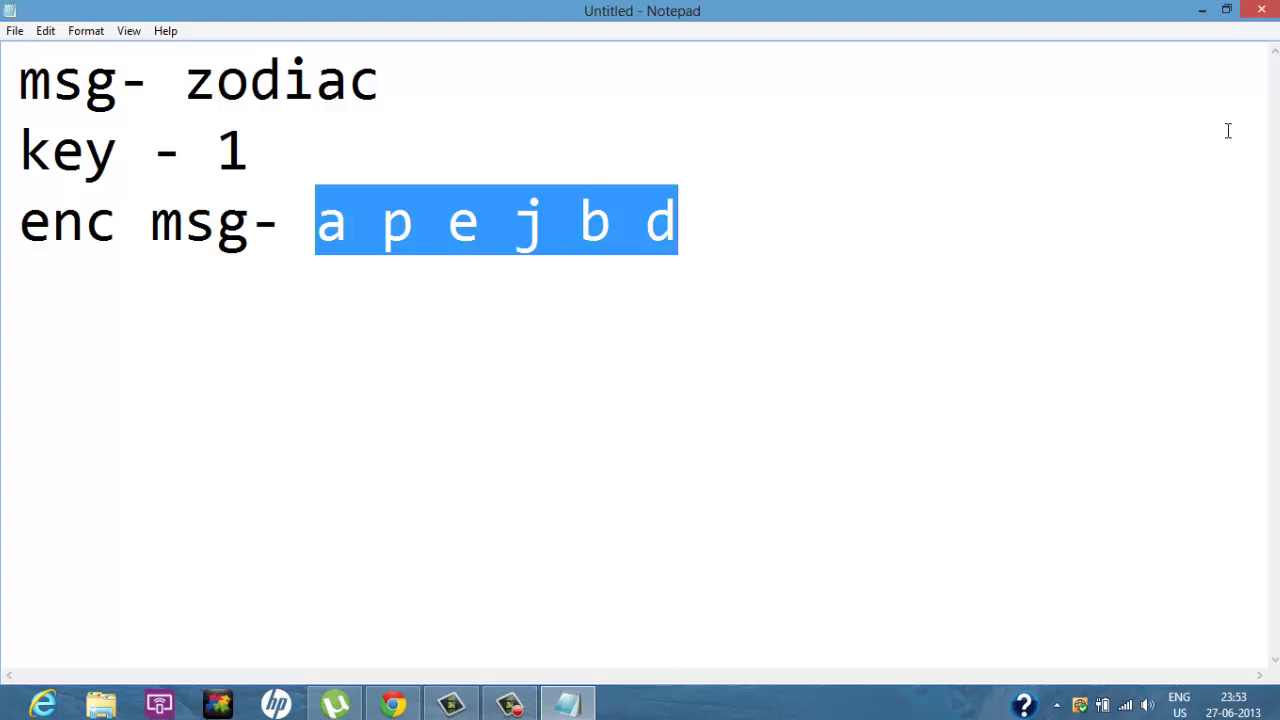
pyautogui.press('Right')
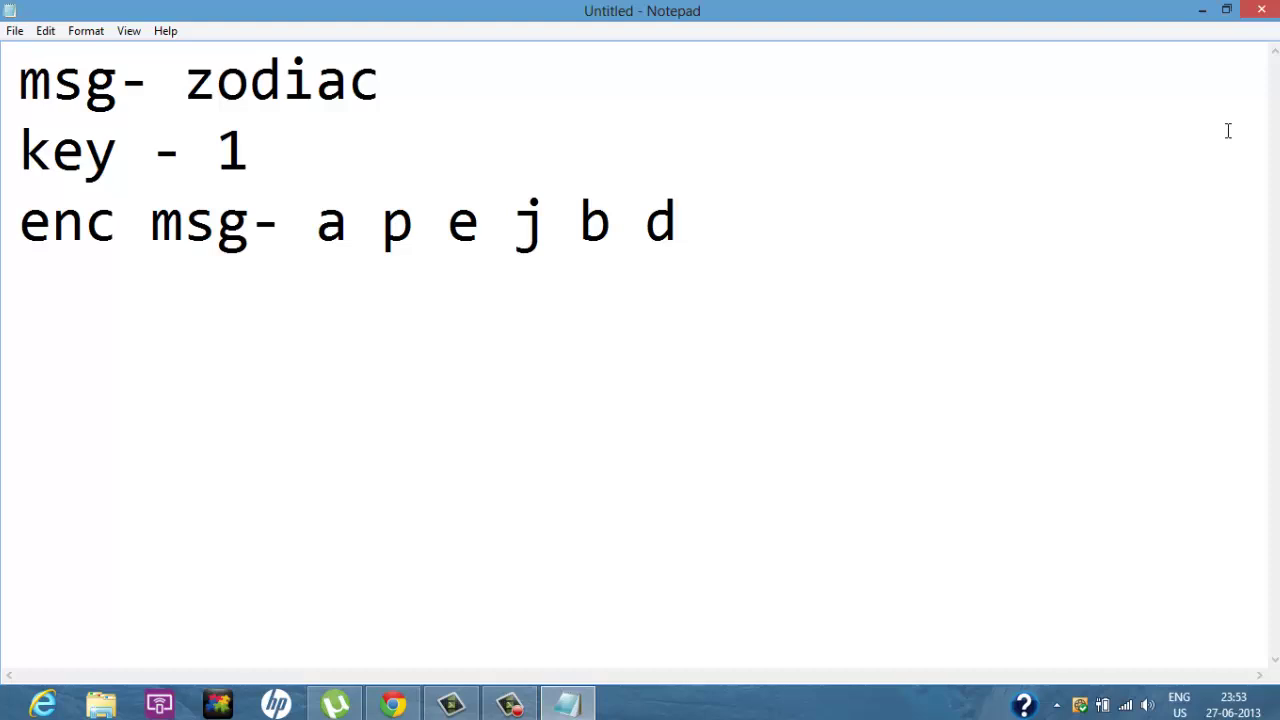
pyautogui.moveTo(216, 80); pyautogui.dragTo(348, 80)
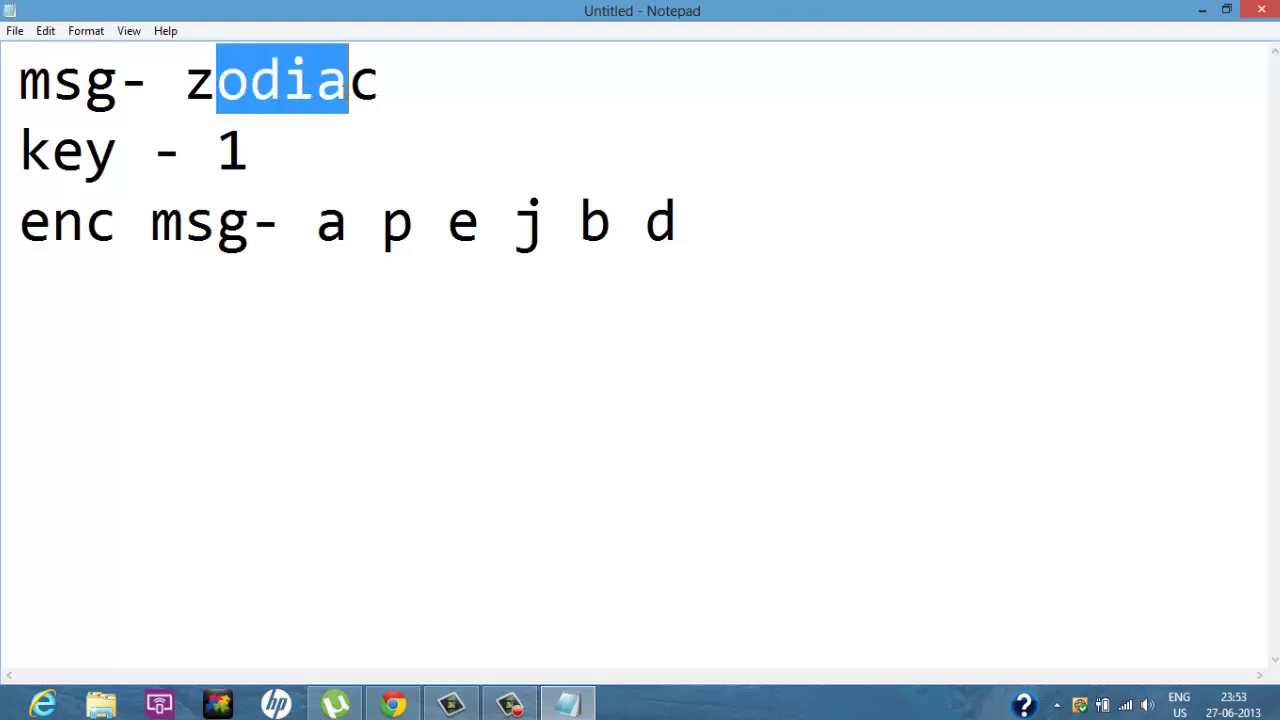
pyautogui.moveTo(350, 228); pyautogui.dragTo(765, 196)
pyautogui.click(766, 196)
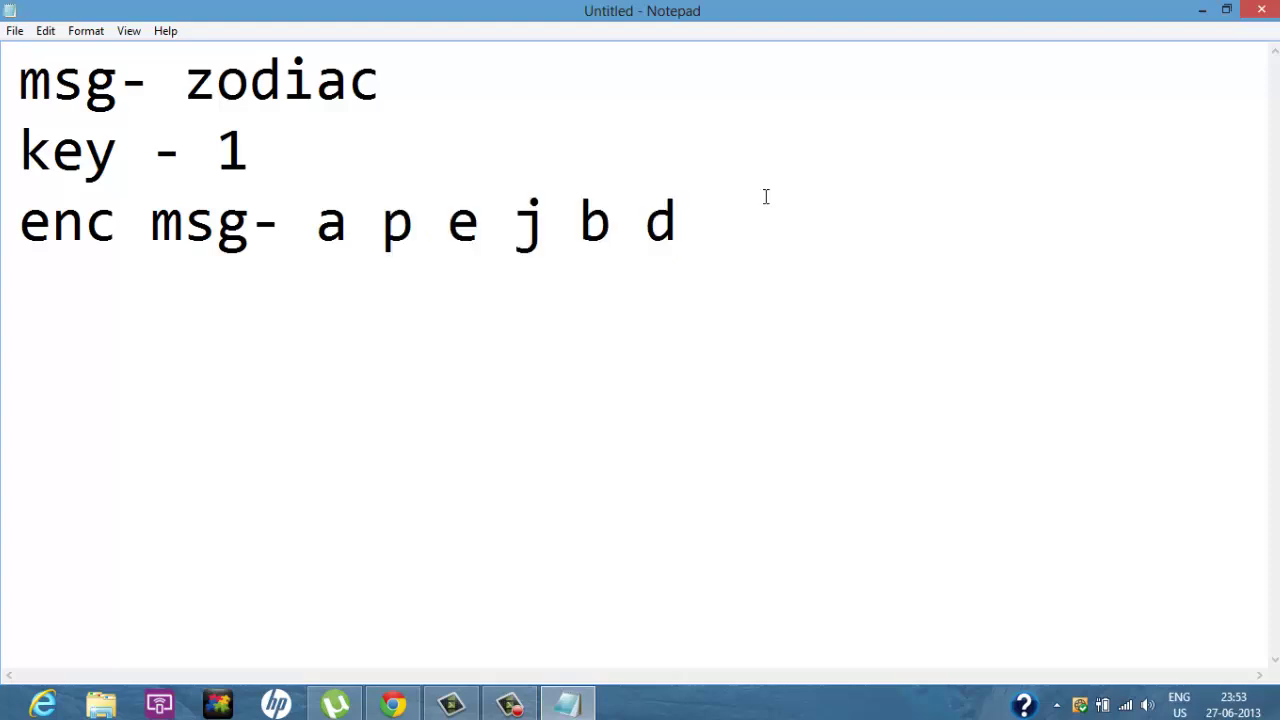
# - Delete the whole "enc msg-" line below the key line
pyautogui.press('Up')
pyautogui.press('Left')
pyautogui.press('Left')
pyautogui.press('Left')
pyautogui.press('Left')
pyautogui.press('Left')
pyautogui.press('Left')
pyautogui.press('Left')
pyautogui.press('Down')
pyautogui.hotkey('shift', 'Right')
pyautogui.hotkey('shift', 'Right')
pyautogui.hotkey('shift', 'Right')
pyautogui.hotkey('shift', 'Right')
pyautogui.hotkey('shift', 'Right')
pyautogui.hotkey('shift', 'Right')
pyautogui.hotkey('shift', 'Right')
pyautogui.hotkey('shift', 'Right')
pyautogui.hotkey('shift', 'Right')
pyautogui.hotkey('shift', 'Right')
pyautogui.hotkey('shift', 'Right')
pyautogui.hotkey('shift', 'Right')
pyautogui.hotkey('shift', 'Right')
pyautogui.hotkey('shift', 'Right')
pyautogui.hotkey('shift', 'Right')
pyautogui.hotkey('shift', 'Right')
pyautogui.hotkey('shift', 'Right')
pyautogui.hotkey('shift', 'Right')
pyautogui.hotkey('shift', 'Right')
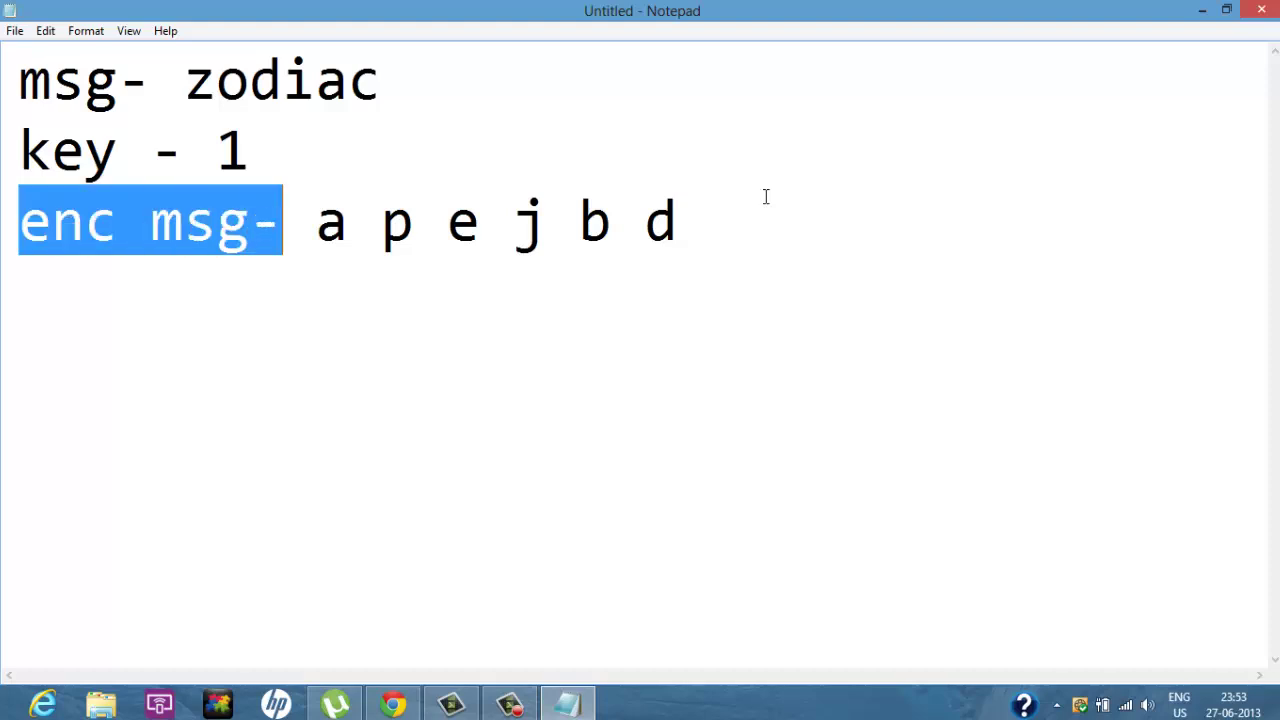
pyautogui.hotkey('shift', 'Right')
pyautogui.press('Delete')
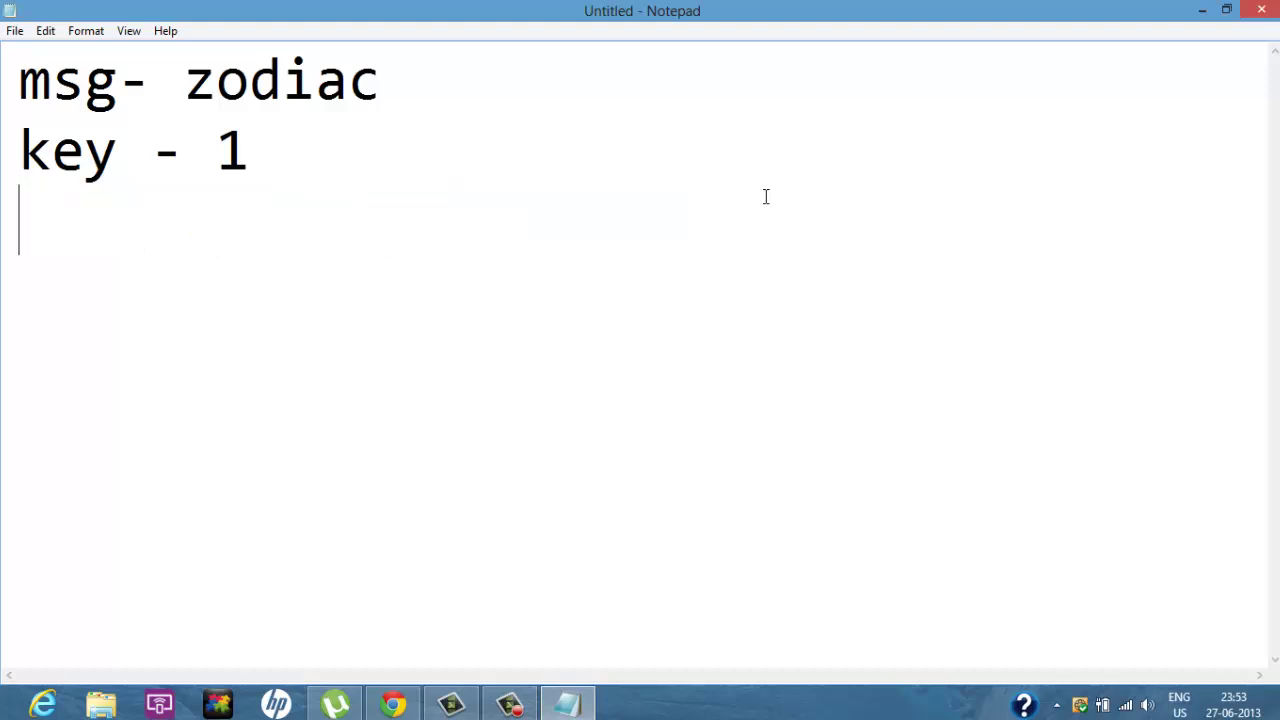
# - Extend the key on the second line to 123
pyautogui.press('Up')
pyautogui.press('Right')
pyautogui.press('Right')
pyautogui.press('Right')
pyautogui.press('Right')
pyautogui.press('Right')
pyautogui.press('Right')
pyautogui.press('Right')
pyautogui.press('Left')
pyautogui.press('Right')
pyautogui.write('23')
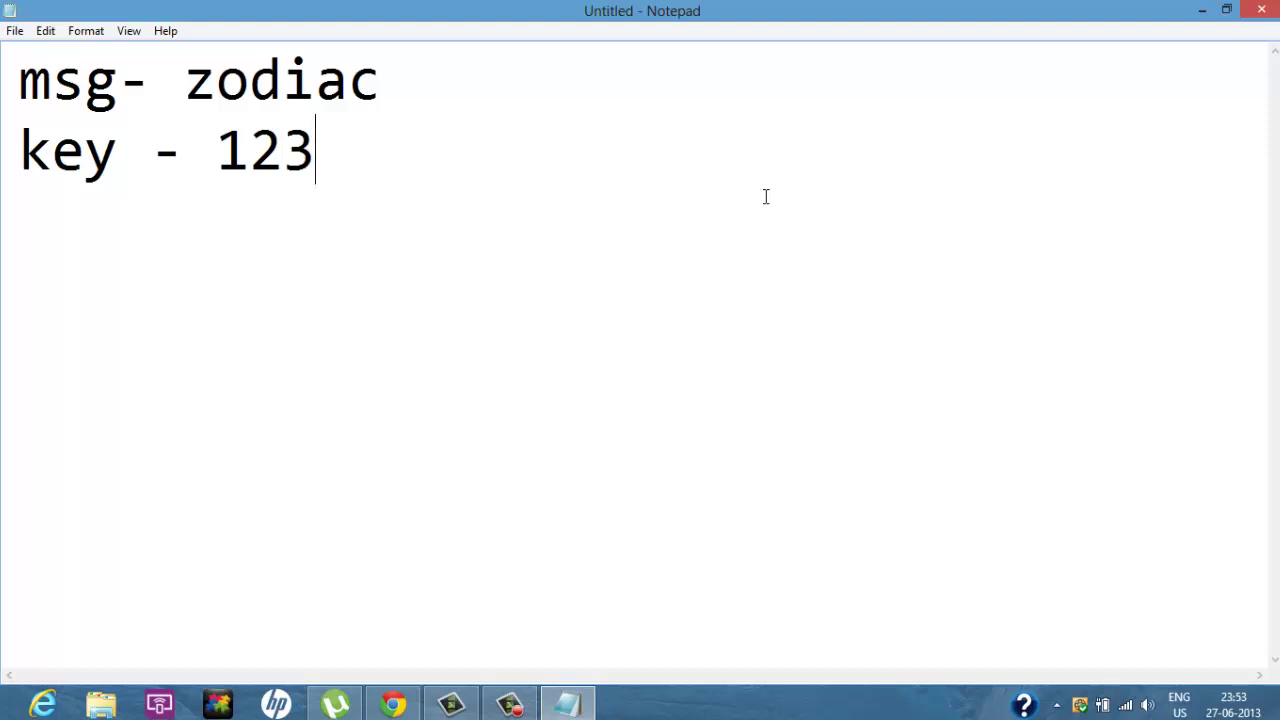
# - Highlight individual letters of "zodiac" and digits of the key to examine how they pair up
pyautogui.press('Left')
pyautogui.press('Left')
pyautogui.press('Left')
pyautogui.moveTo(184, 80); pyautogui.dragTo(251, 90)
pyautogui.click(221, 134)
pyautogui.hotkey('shift', 'Right')
pyautogui.moveTo(251, 150); pyautogui.dragTo(283, 152)
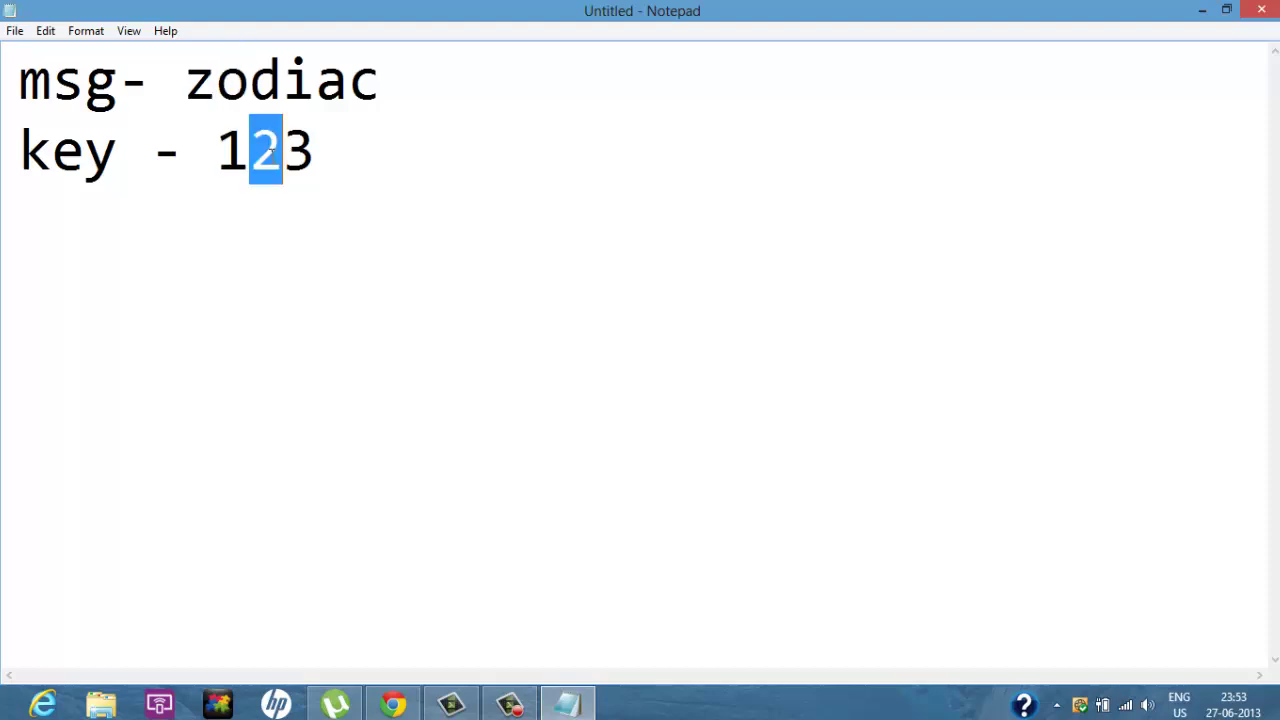
pyautogui.click(253, 80)
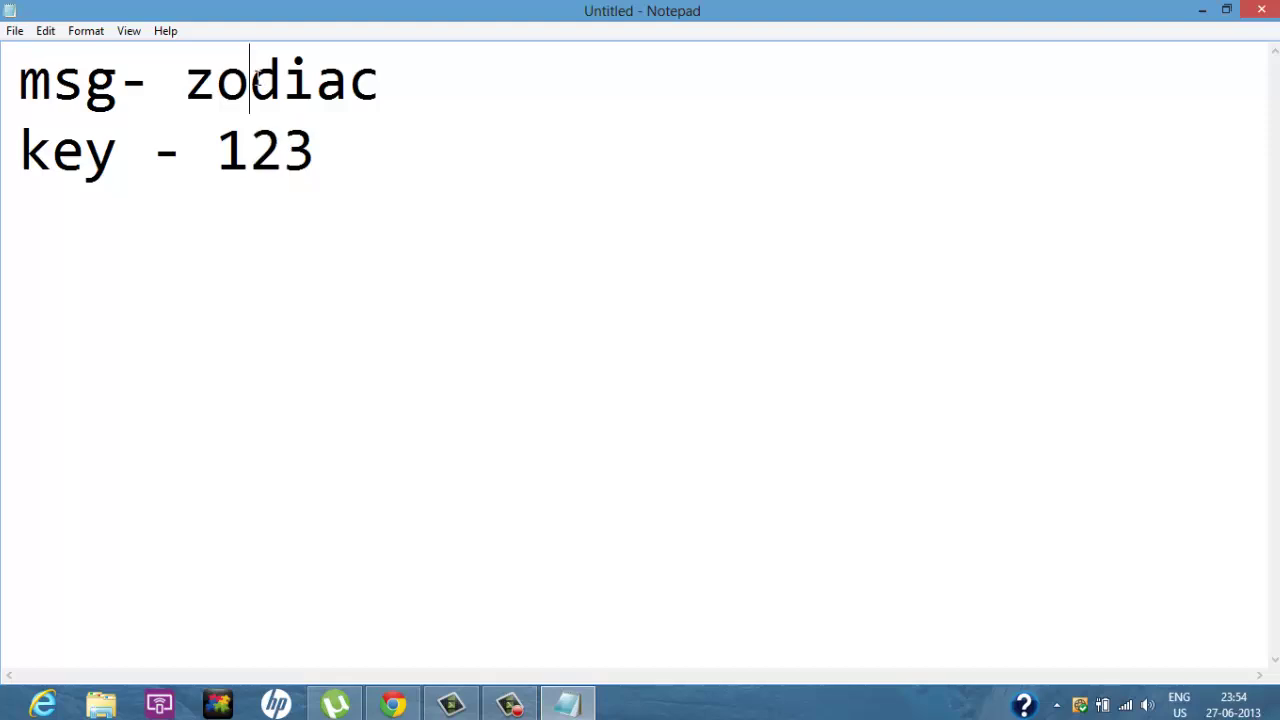
pyautogui.click(289, 134)
pyautogui.moveTo(289, 134); pyautogui.dragTo(307, 140)
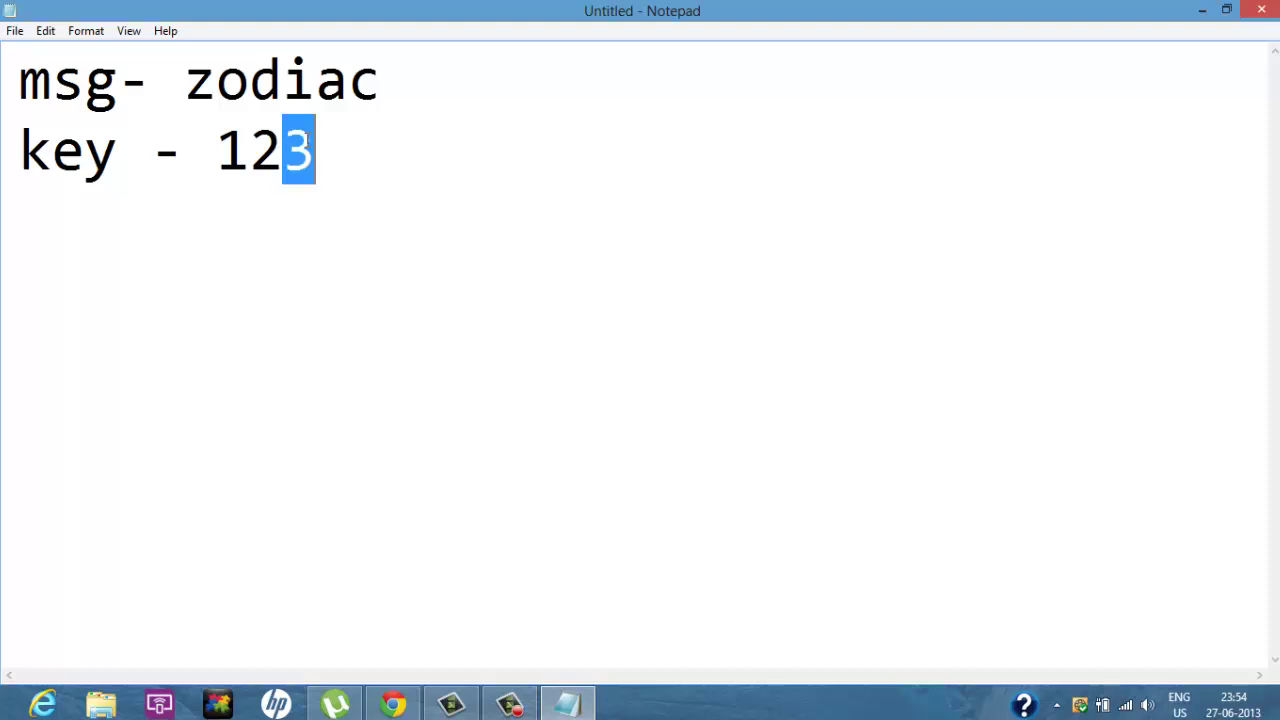
pyautogui.click(343, 151)
pyautogui.moveTo(290, 75); pyautogui.dragTo(311, 78)
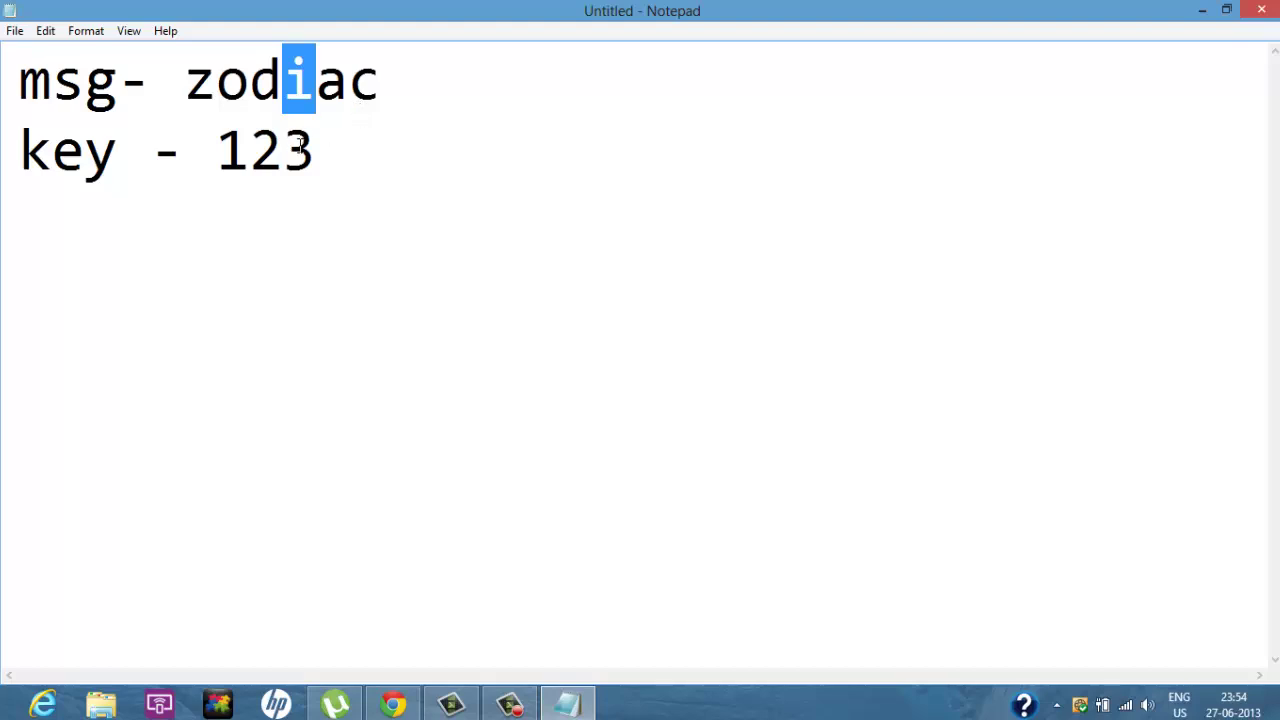
# - Add the line "enc msg- a q g j c f" below the key line
pyautogui.click(329, 140)
pyautogui.press('Return')
pyautogui.write('en')
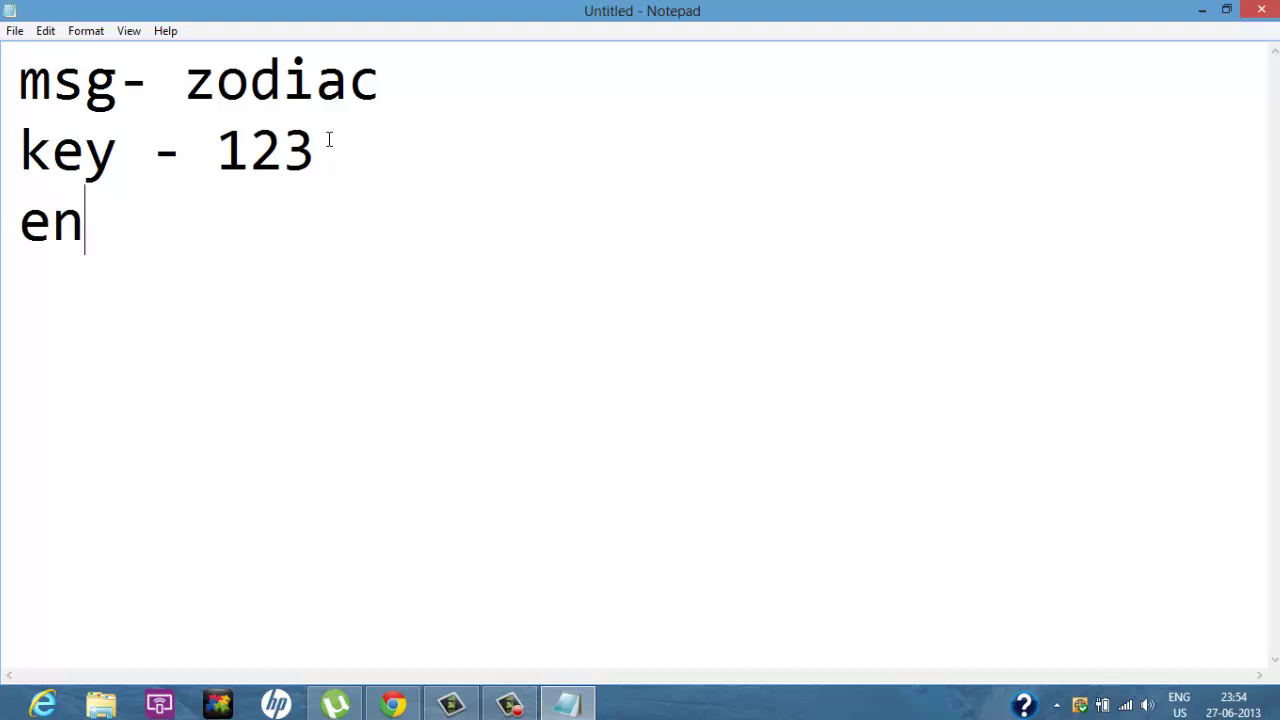
pyautogui.write('c msg- ')
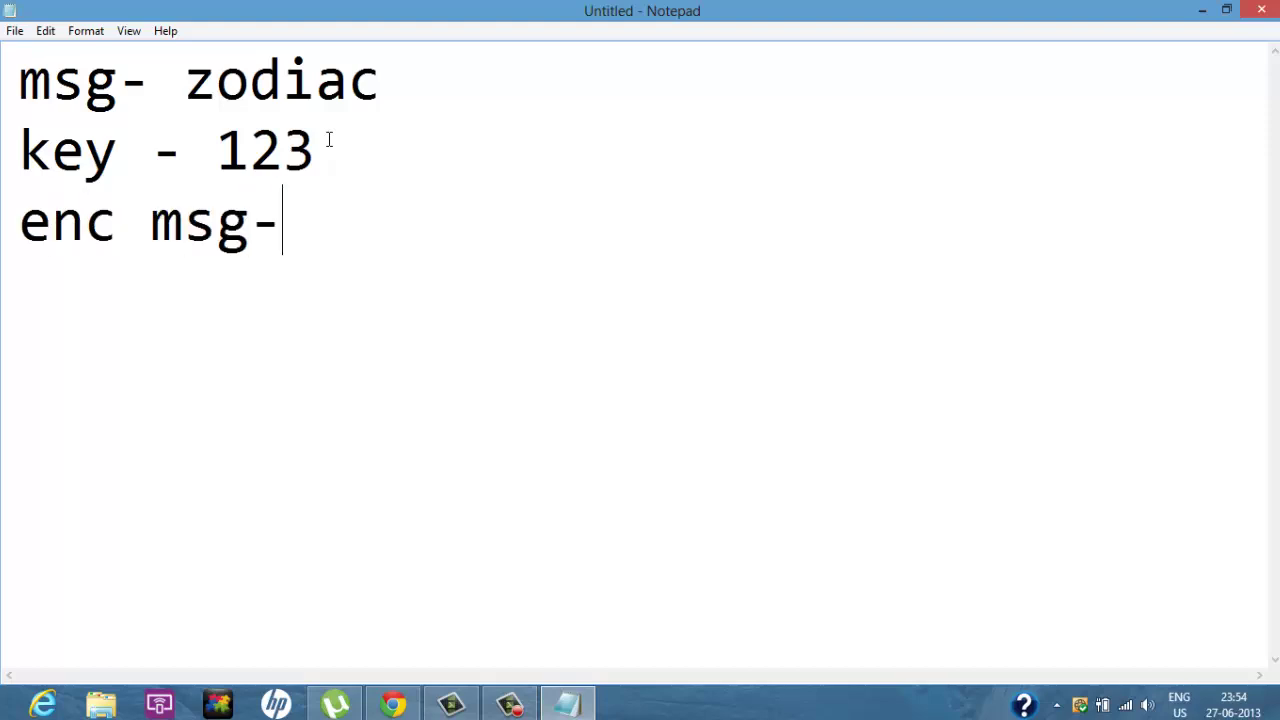
pyautogui.write('a q')
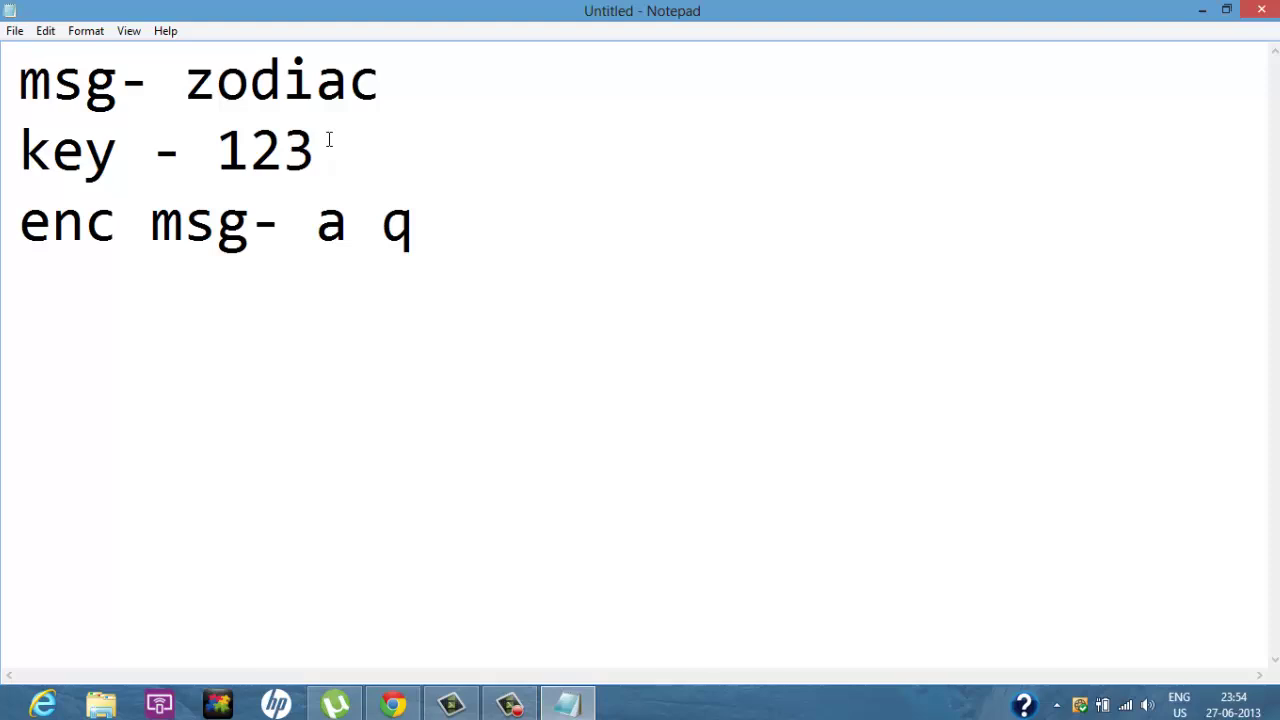
pyautogui.write('g ')
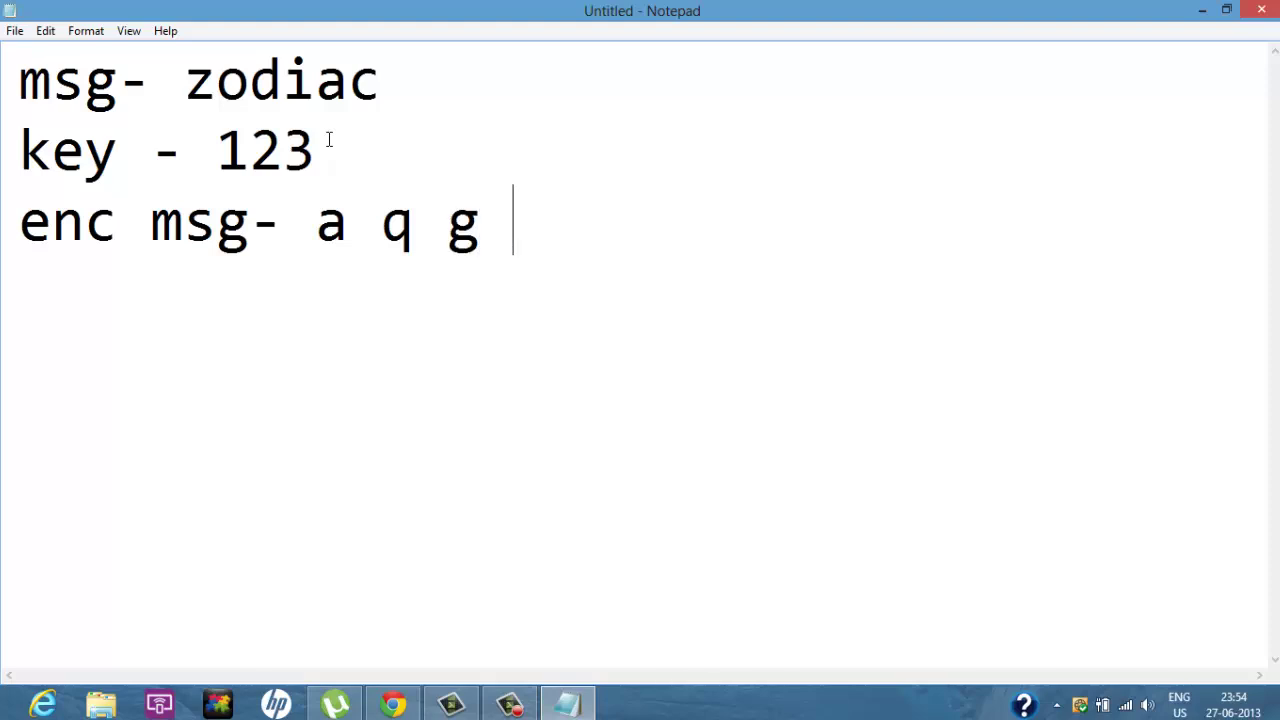
pyautogui.write('j c')
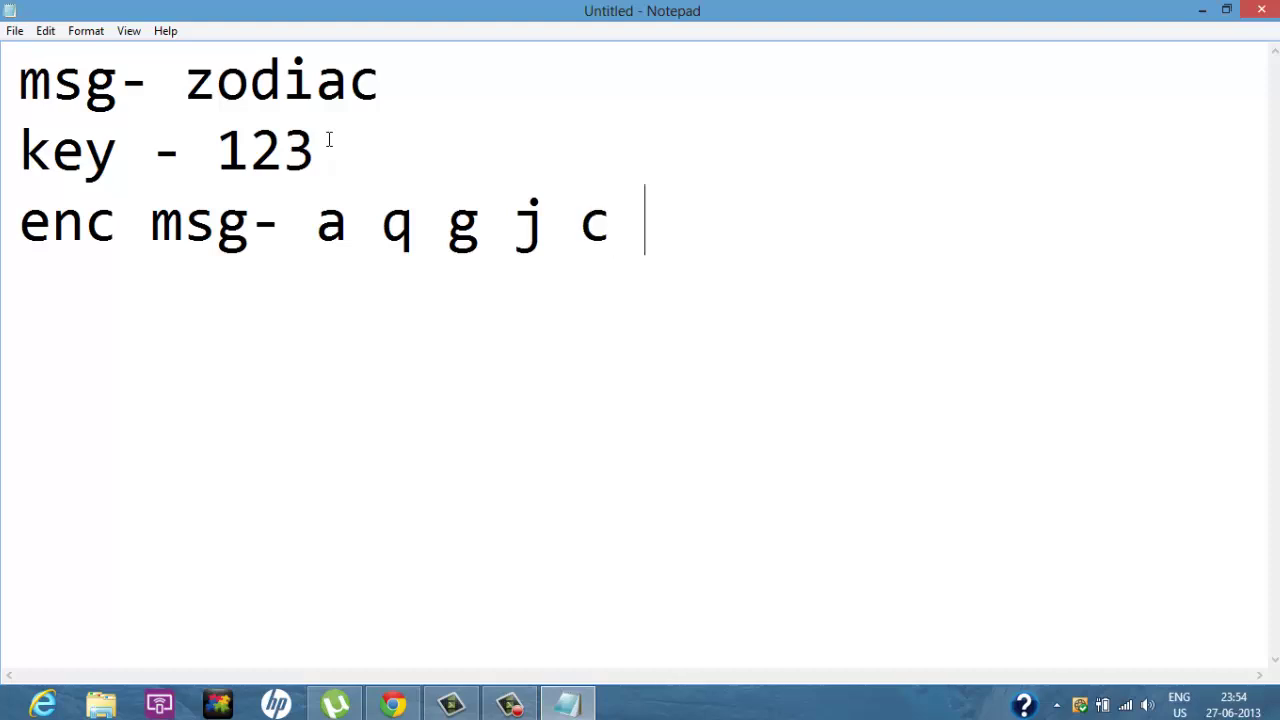
pyautogui.write(' f')
# - Highlight the encrypted letters "a q g j c f" to review the encrypted message
pyautogui.press('Left')
pyautogui.press('Left')
pyautogui.press('Left')
pyautogui.press('Left')
pyautogui.press('Left')
pyautogui.press('Left')
pyautogui.press('Left')
pyautogui.press('Left')
pyautogui.press('Left')
pyautogui.press('Left')
pyautogui.hotkey('shift', 'Right')
pyautogui.hotkey('shift', 'Right')
pyautogui.hotkey('shift', 'Right')
pyautogui.hotkey('shift', 'Right')
pyautogui.hotkey('shift', 'Right')
pyautogui.hotkey('shift', 'Right')
pyautogui.hotkey('shift', 'Right')
pyautogui.hotkey('shift', 'Right')
pyautogui.hotkey('shift', 'Right')
pyautogui.hotkey('shift', 'Right')
pyautogui.hotkey('shift', 'Right')
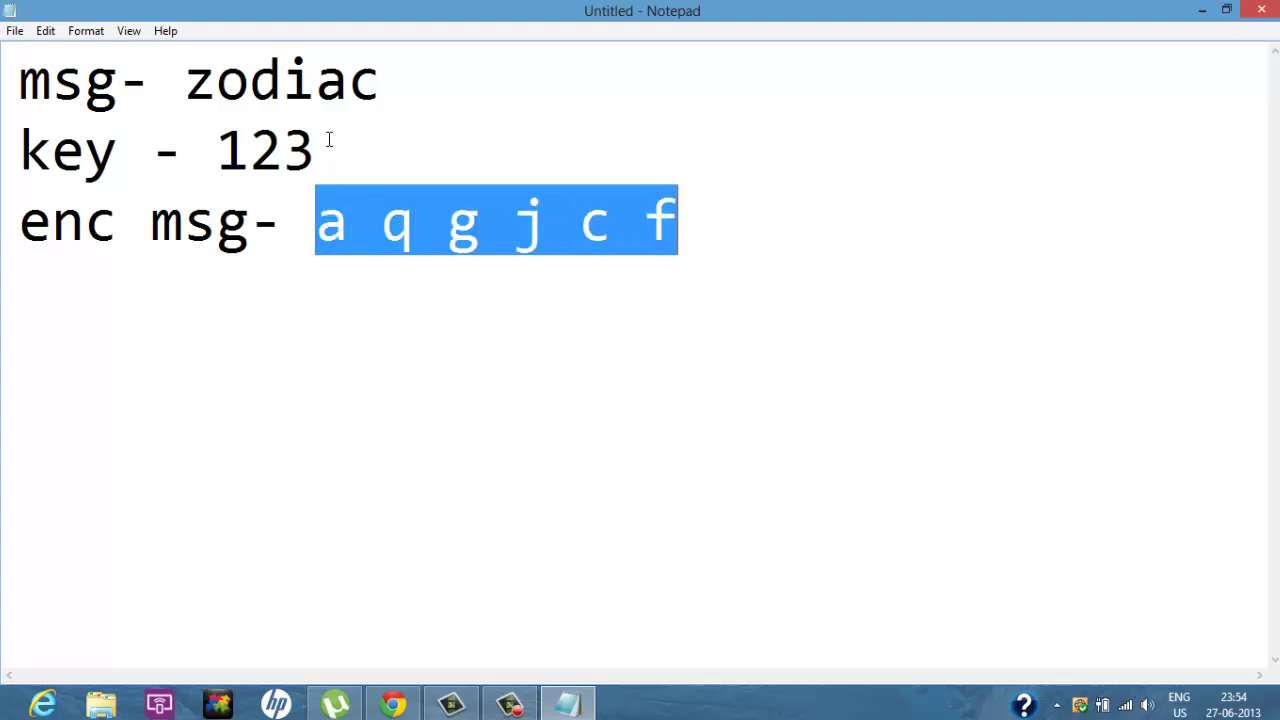
pyautogui.press('Left')
pyautogui.press('Left')
pyautogui.press('Left')
pyautogui.press('Left')
pyautogui.press('Left')
pyautogui.press('Left')
pyautogui.press('Left')
pyautogui.press('Left')
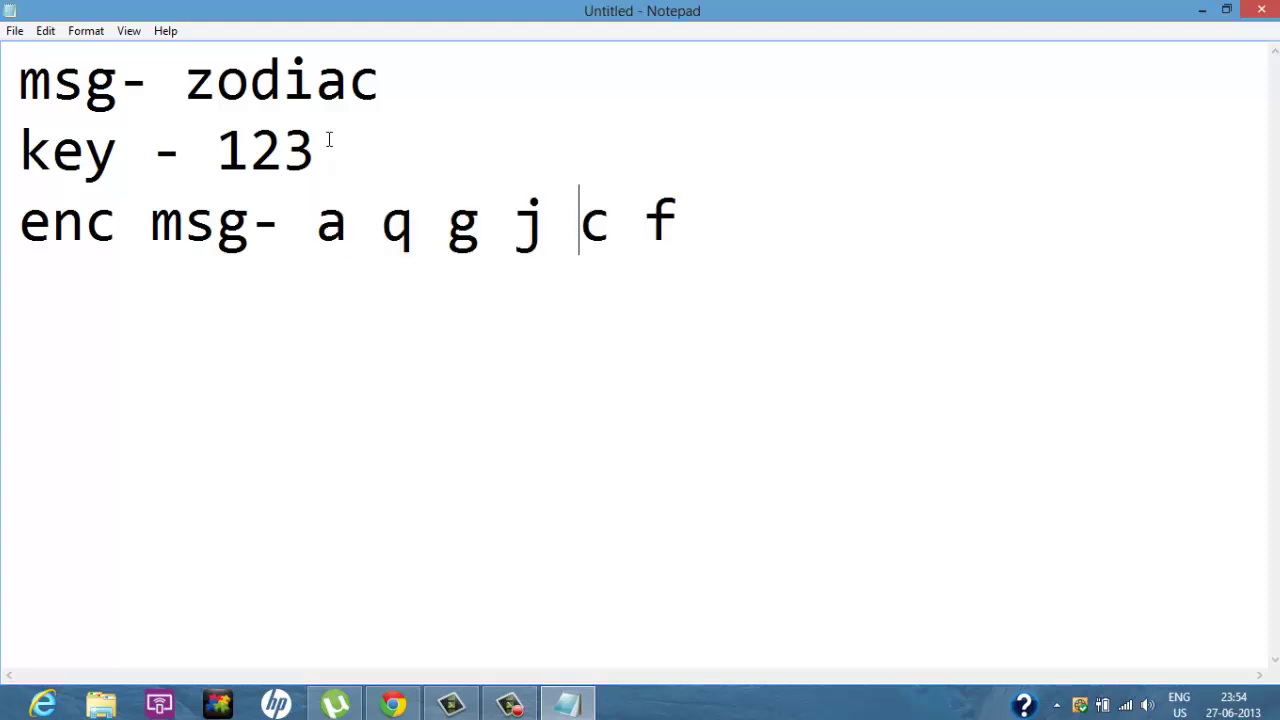
# - Extend a selection character by character along the encrypted message line to examine its letters one at a time
pyautogui.press('Left')
pyautogui.press('Left')
pyautogui.press('Left')
pyautogui.hotkey('shift', 'Right')
pyautogui.hotkey('shift', 'Right')
pyautogui.hotkey('shift', 'Right')
pyautogui.hotkey('shift', 'Right')
pyautogui.hotkey('shift', 'Right')
pyautogui.hotkey('shift', 'Right')
pyautogui.hotkey('shift', 'Right')
pyautogui.hotkey('shift', 'Right')
pyautogui.hotkey('shift', 'Right')
pyautogui.hotkey('shift', 'Right')
pyautogui.hotkey('shift', 'Right')
pyautogui.press('Left')
# - Highlight the key 123 and the message "zodiac" in turn to compare their lengths
pyautogui.moveTo(219, 148); pyautogui.dragTo(316, 148)
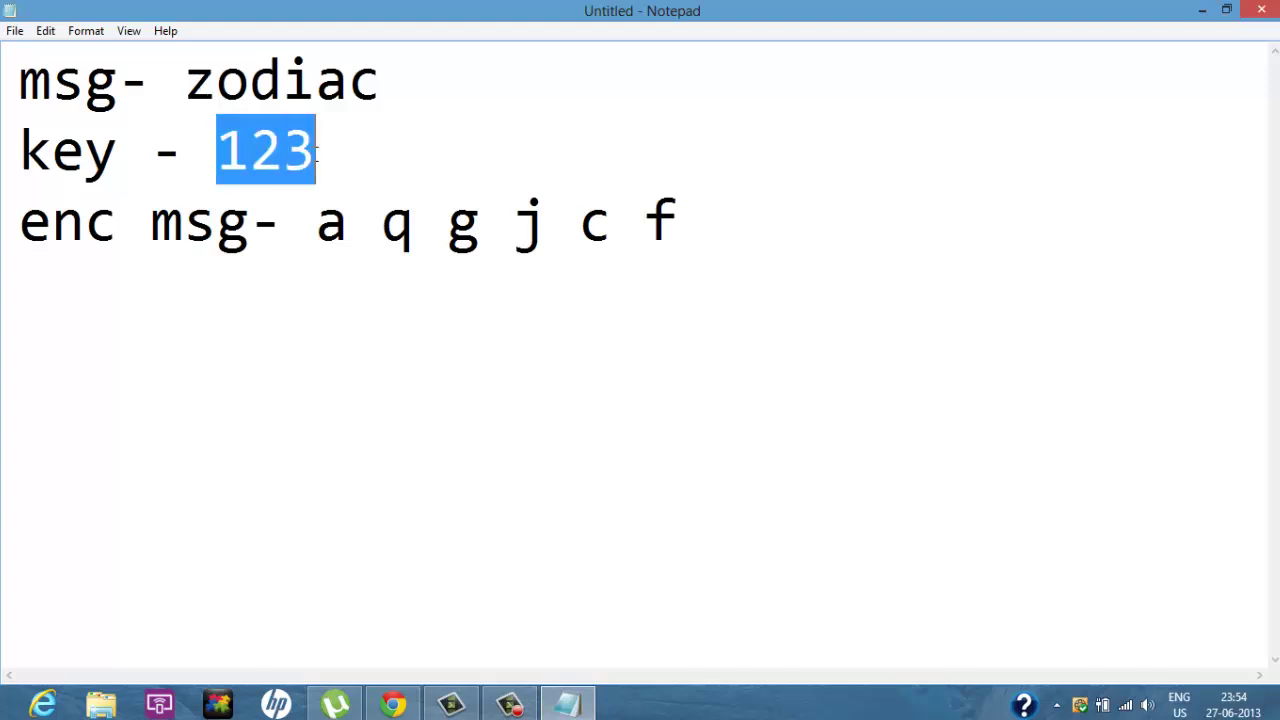
pyautogui.click(316, 148)
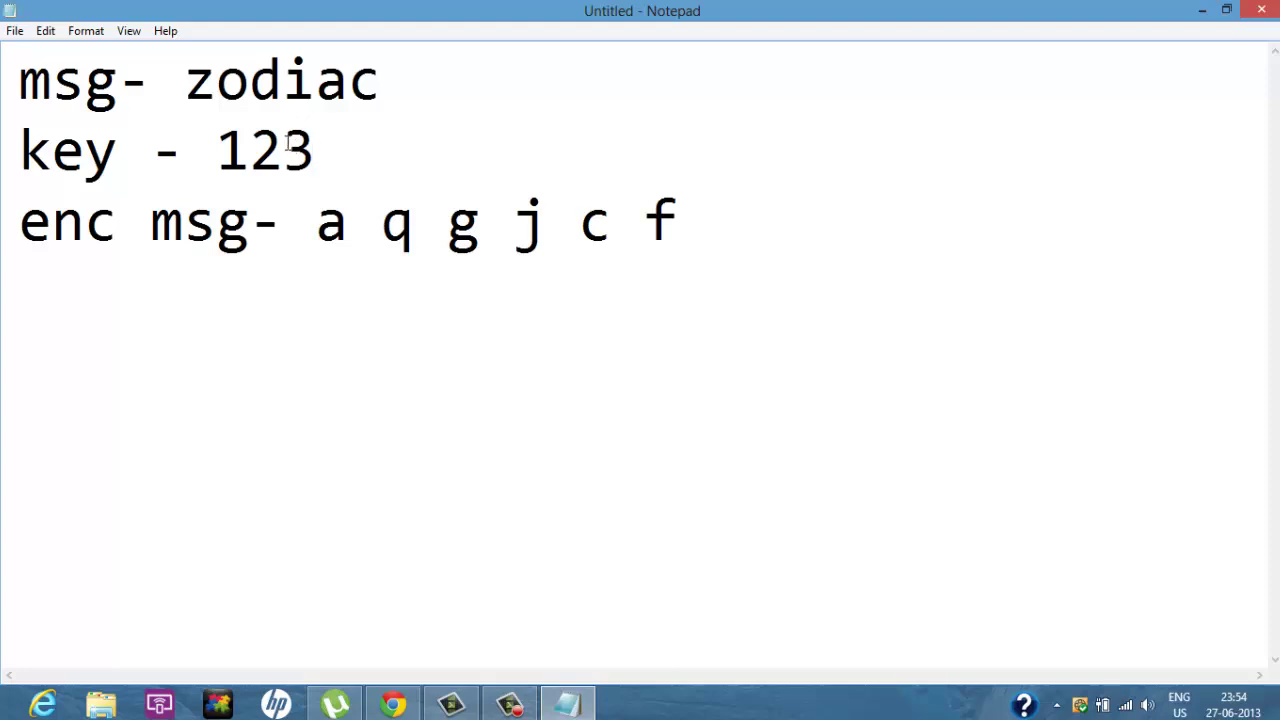
pyautogui.click(233, 145)
pyautogui.moveTo(233, 145); pyautogui.dragTo(311, 152)
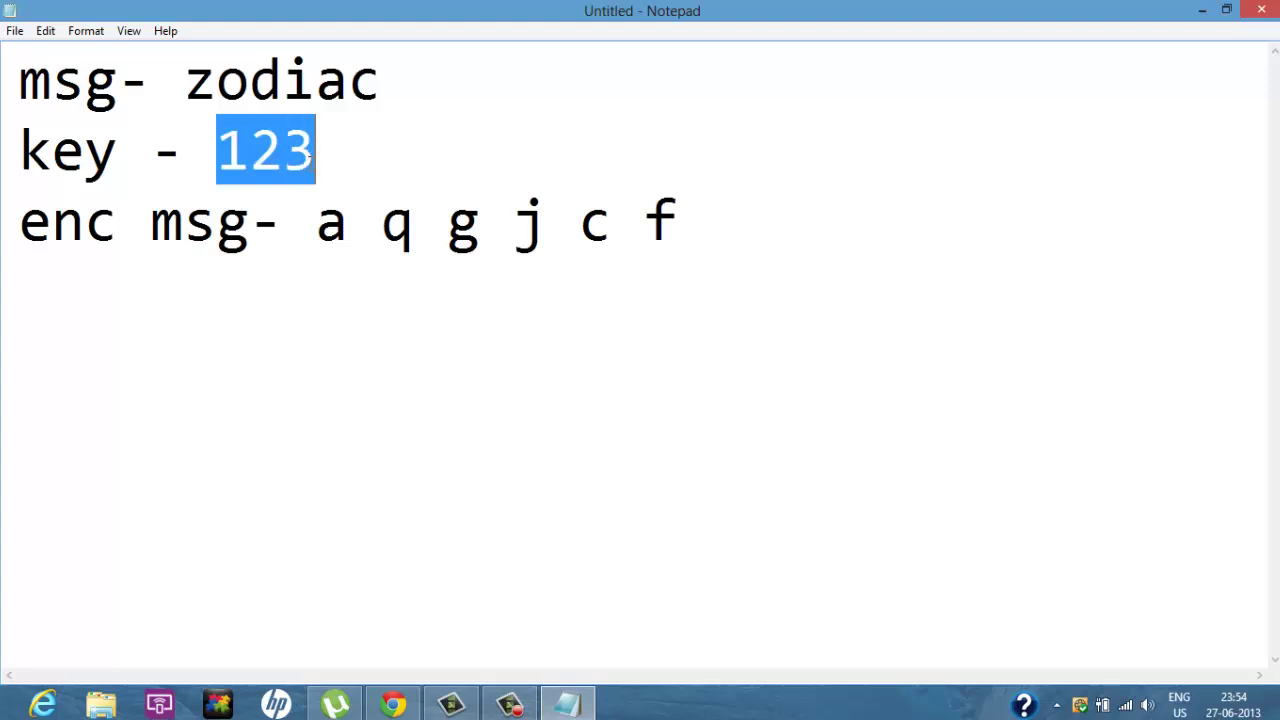
pyautogui.moveTo(184, 80); pyautogui.dragTo(381, 80)
pyautogui.click(378, 82)
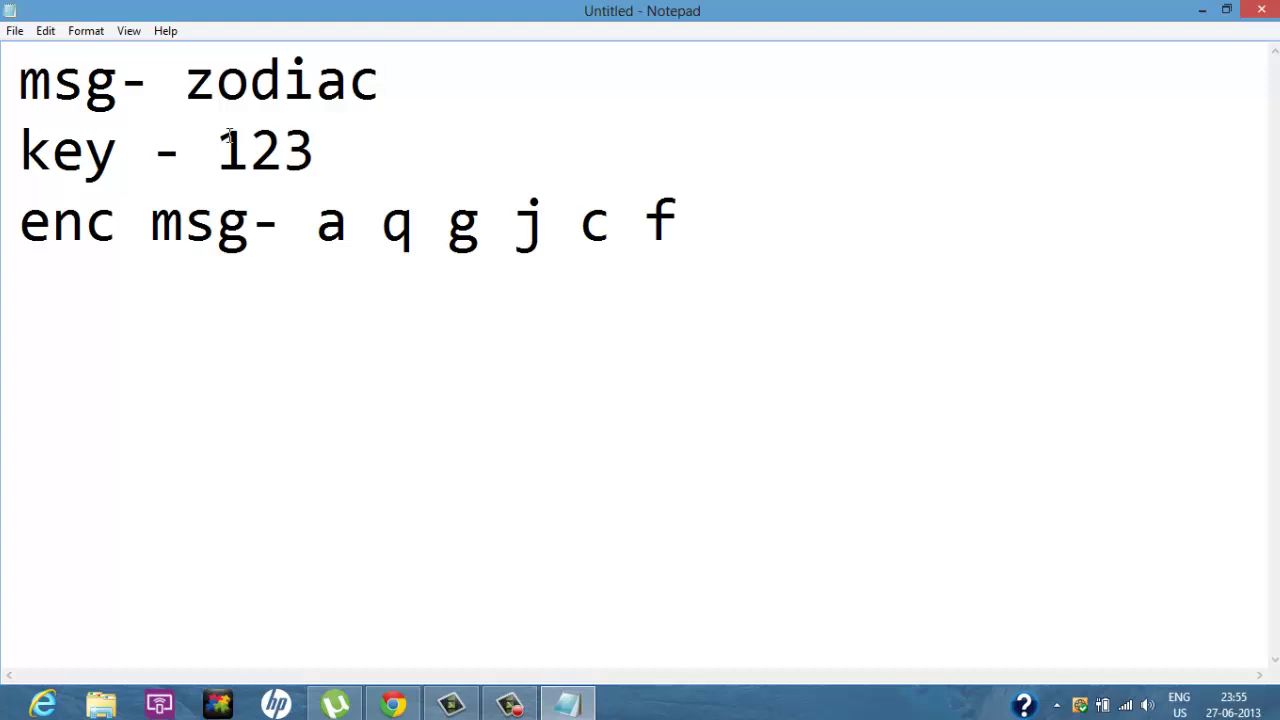
pyautogui.moveTo(184, 80); pyautogui.dragTo(400, 105)
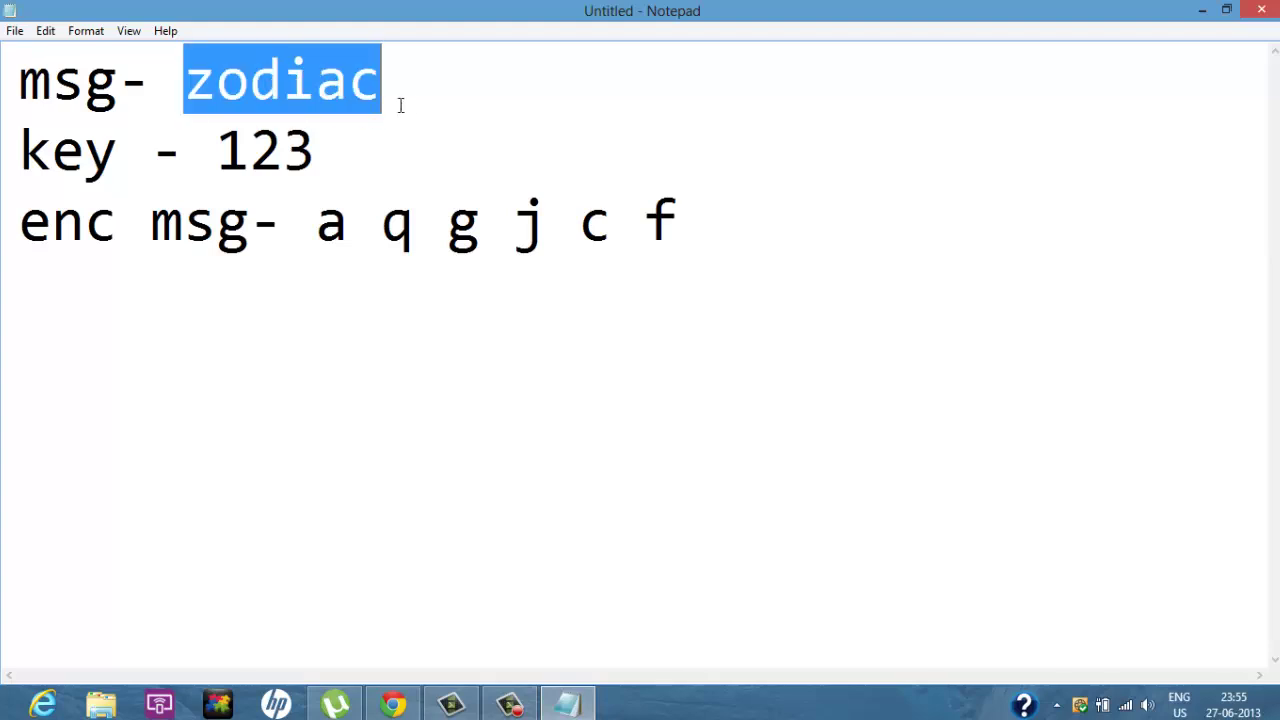
pyautogui.click(411, 108)
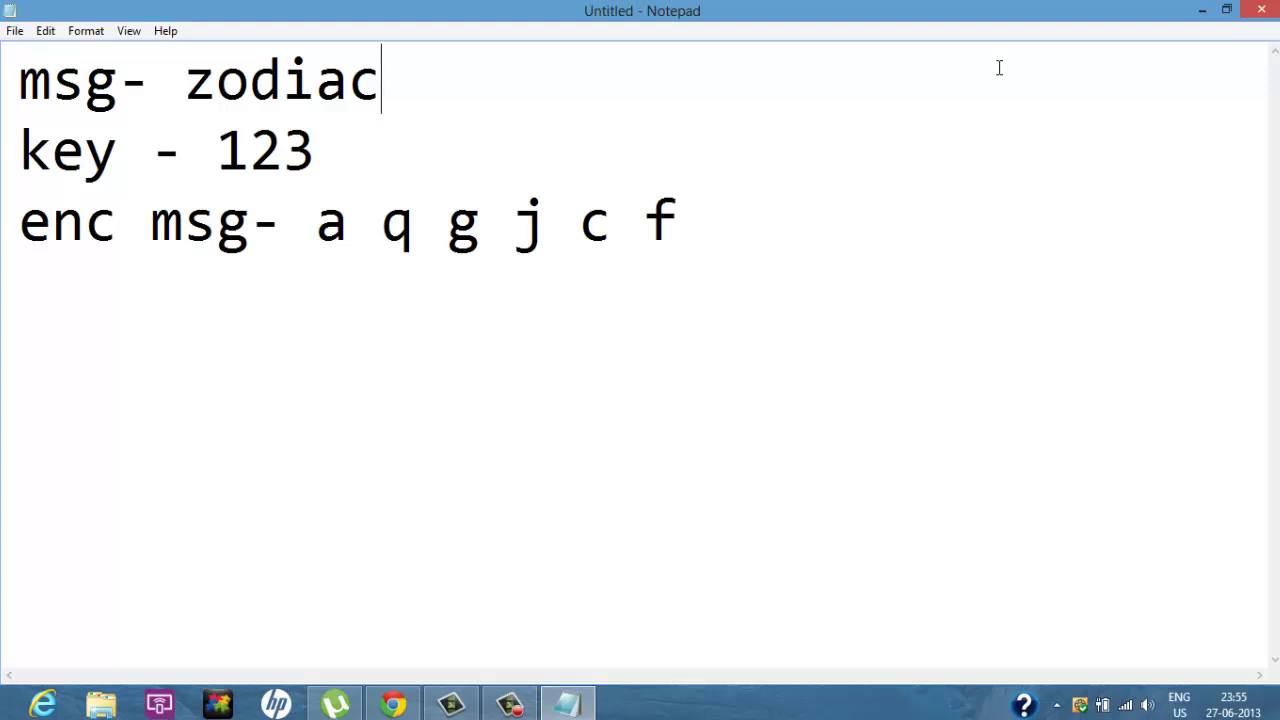
# - Highlight the letter "z" of the message and the key digit 1 to examine the first pair
pyautogui.press('Down')
pyautogui.press('Left')
pyautogui.press('Left')
pyautogui.moveTo(186, 78); pyautogui.dragTo(206, 78)
pyautogui.moveTo(218, 163); pyautogui.dragTo(236, 162)
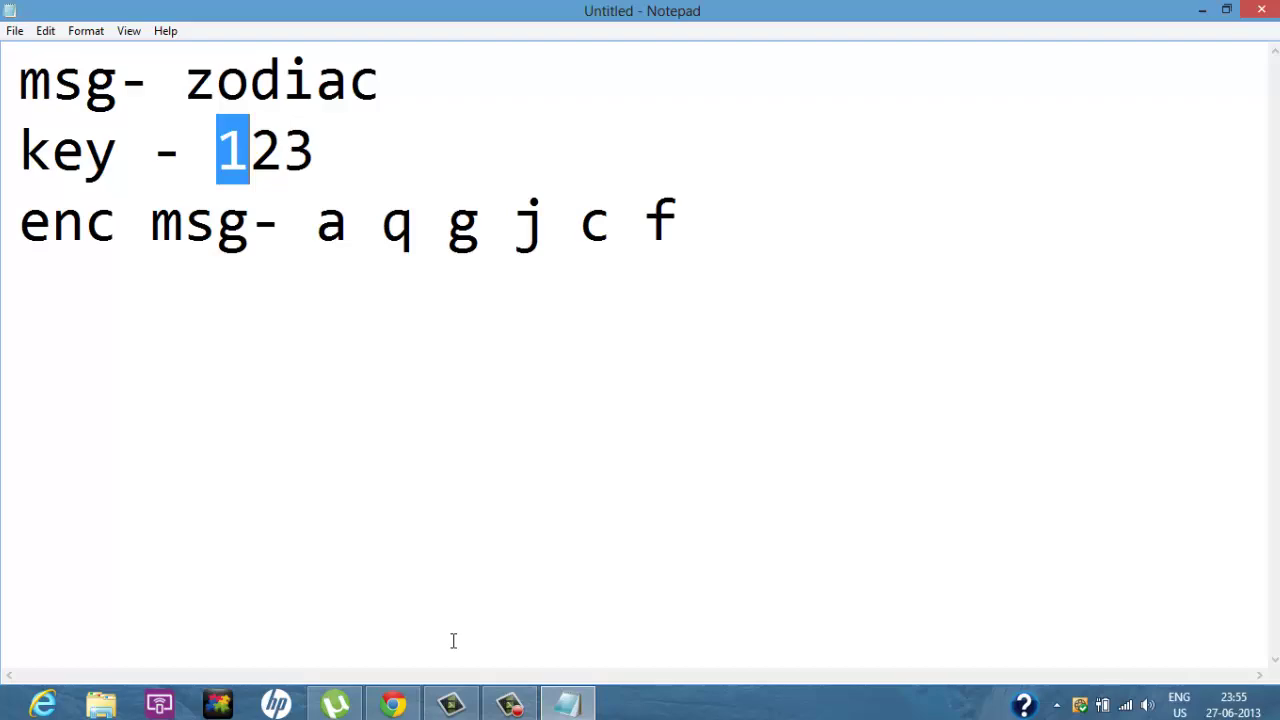
# - Switch to the ASCII table in Chrome and examine the character codes around the lowercase letter z
pyautogui.click(390, 703)
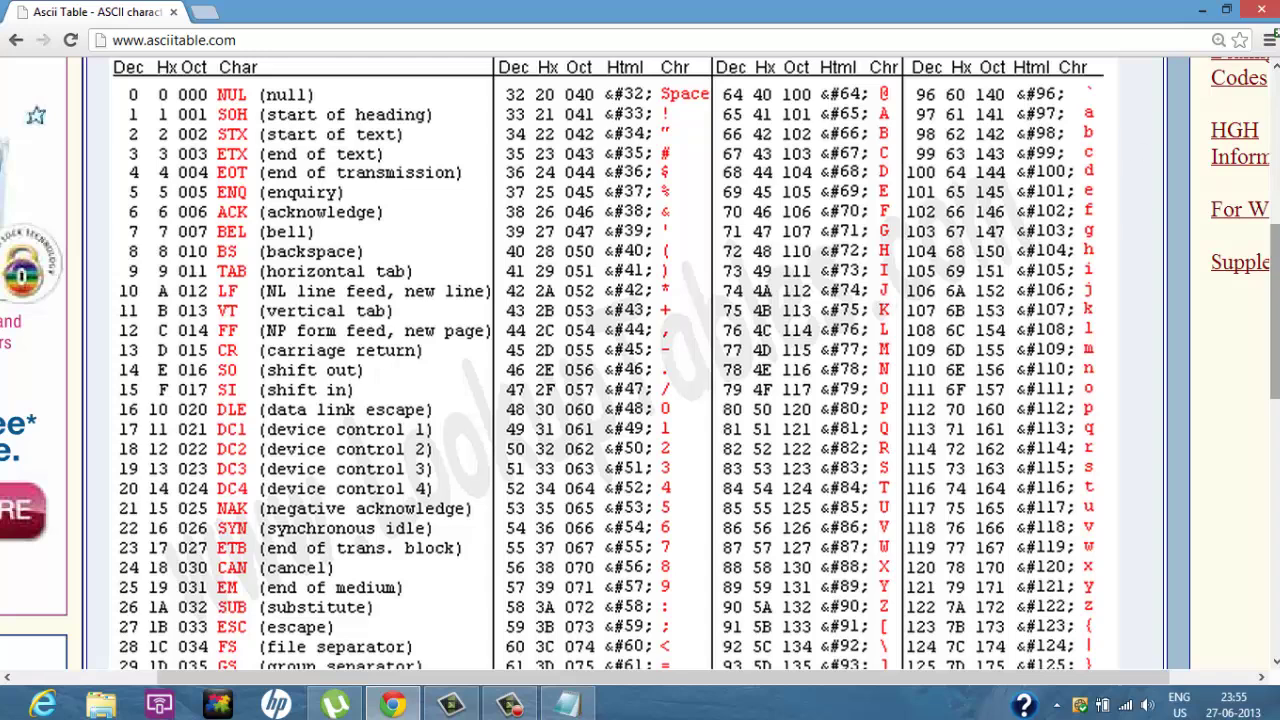
pyautogui.press('super+c')
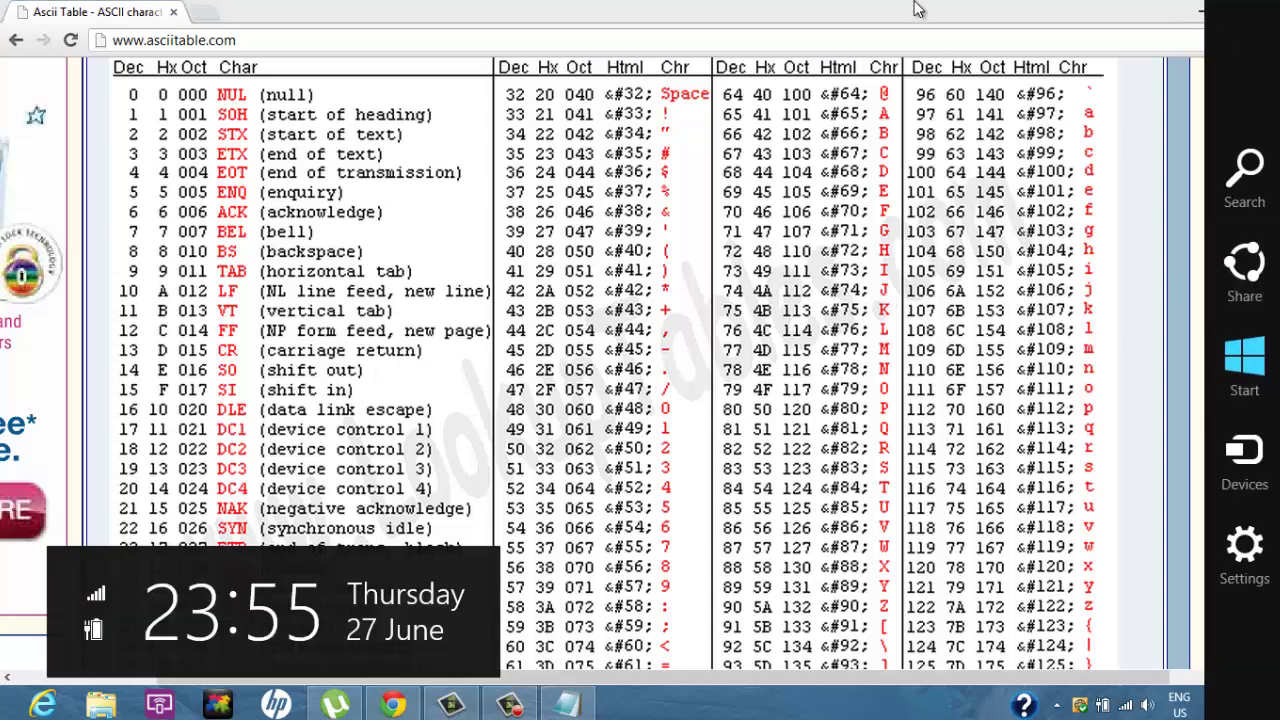
pyautogui.press('Escape')
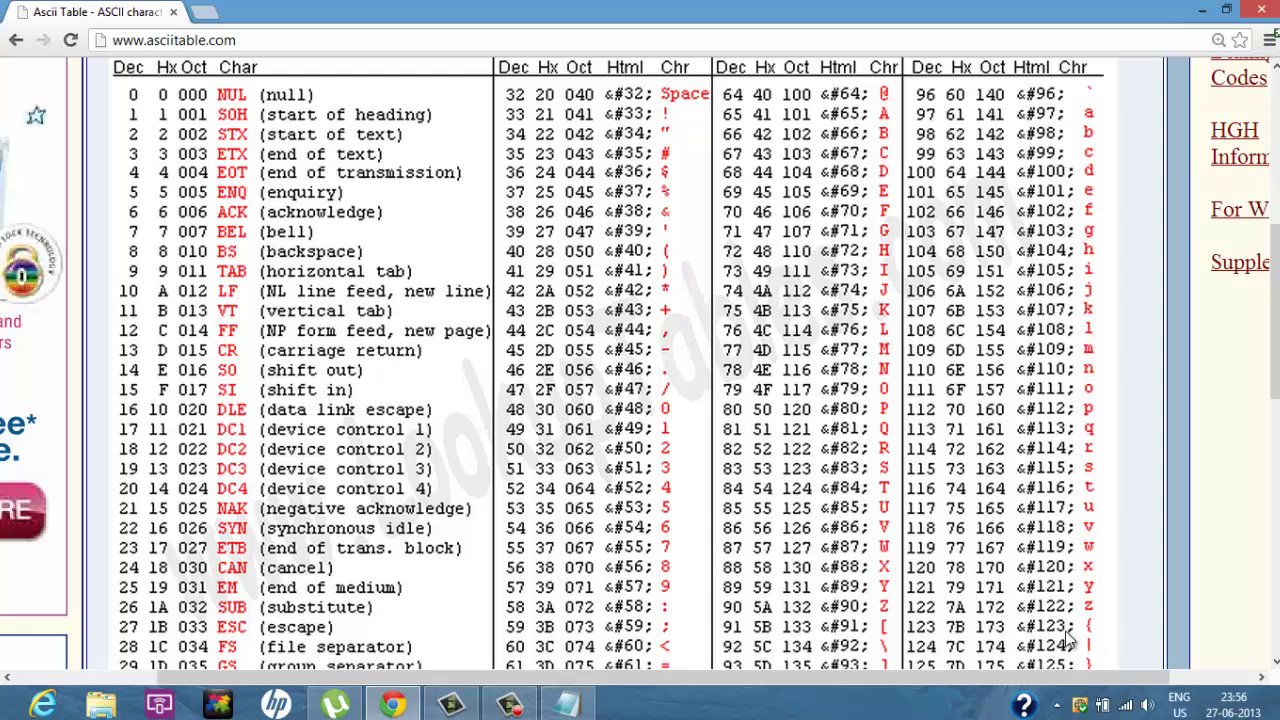
pyautogui.moveTo(1274, 312)
pyautogui.mouseDown()
pyautogui.moveTo(1274, 513)
pyautogui.moveTo(1274, 318)
pyautogui.mouseUp()
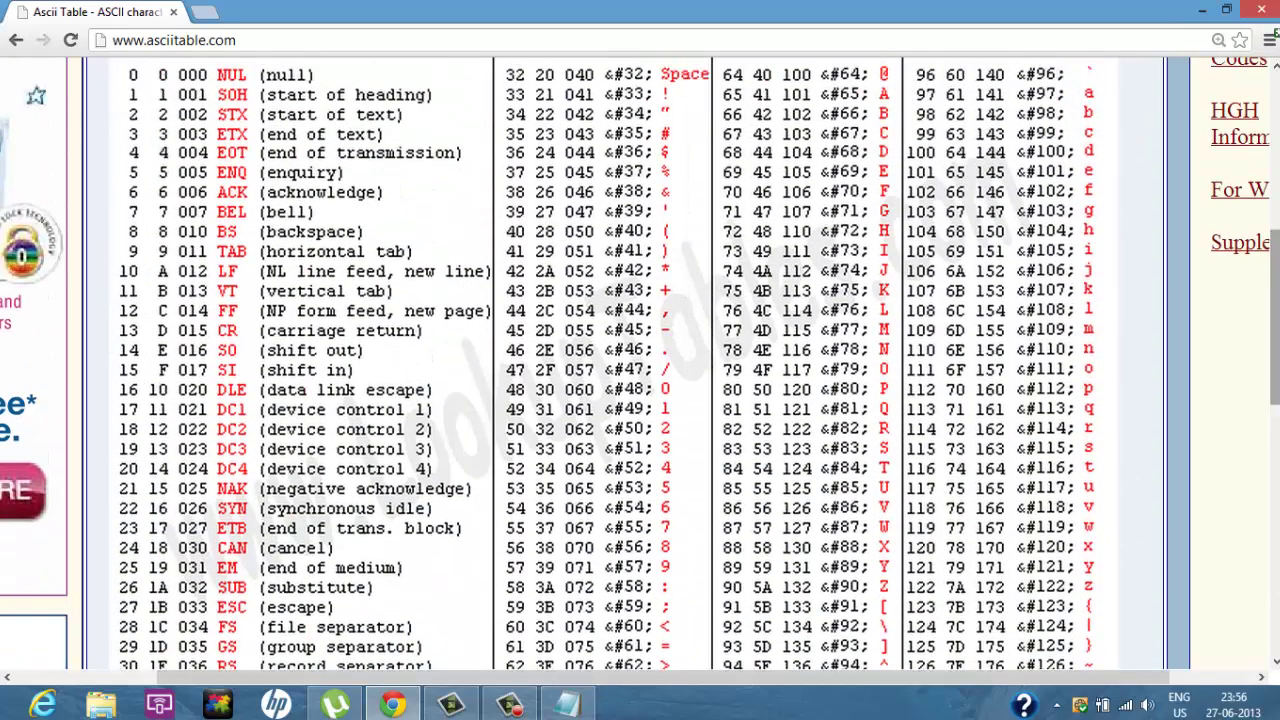
pyautogui.press('super+c')
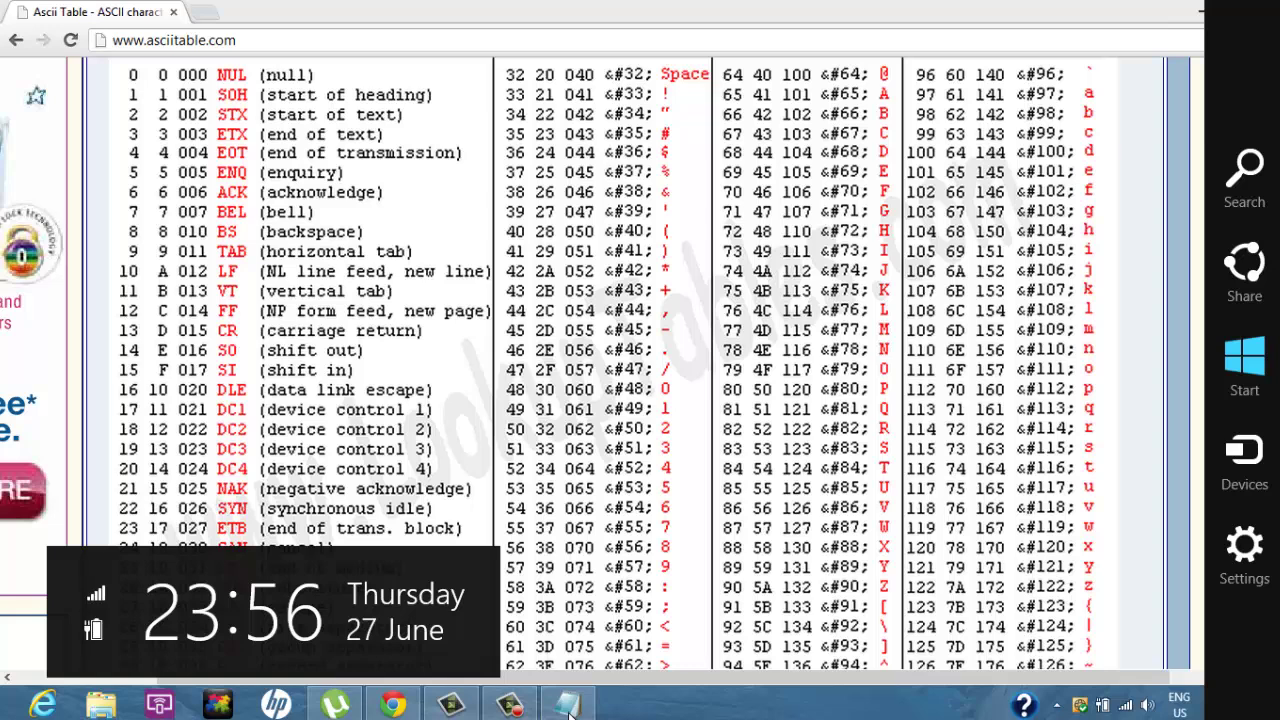
# - Return to the Notepad note and highlight "z", the key digit 1 and the encrypted letter "a" in turn
pyautogui.moveTo(568, 710)
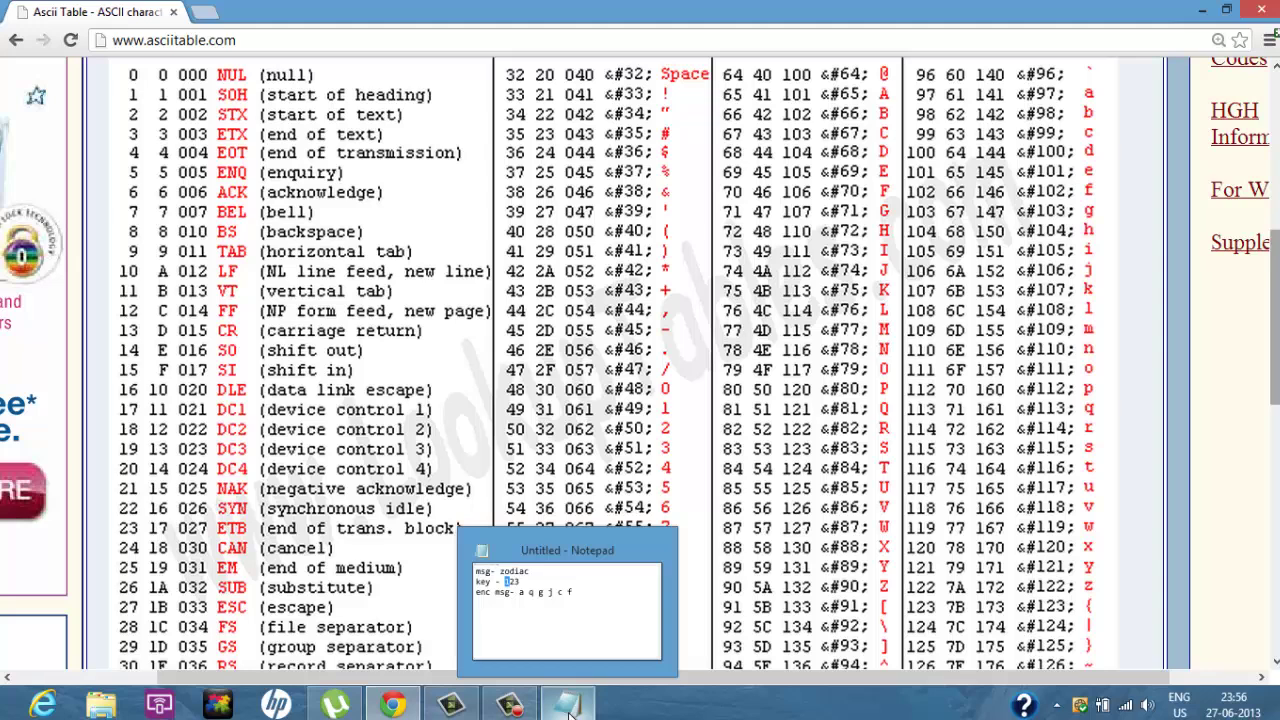
pyautogui.click(568, 706)
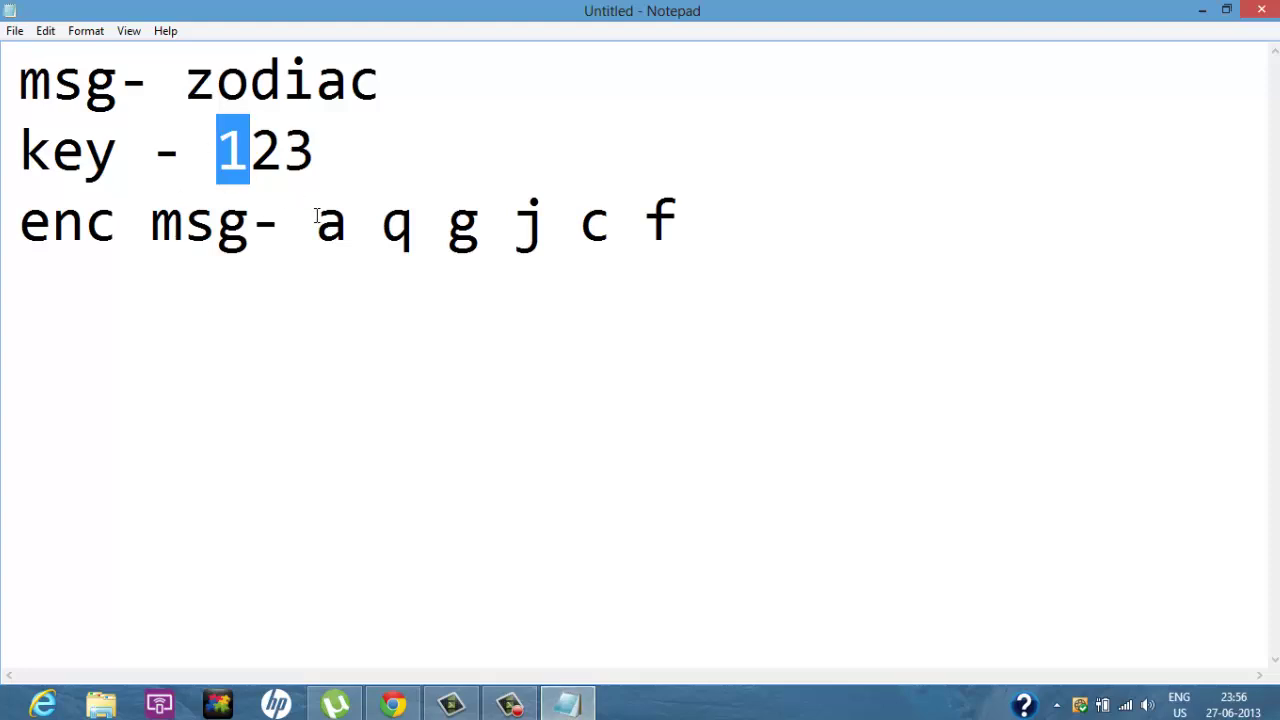
pyautogui.moveTo(186, 78); pyautogui.dragTo(218, 82)
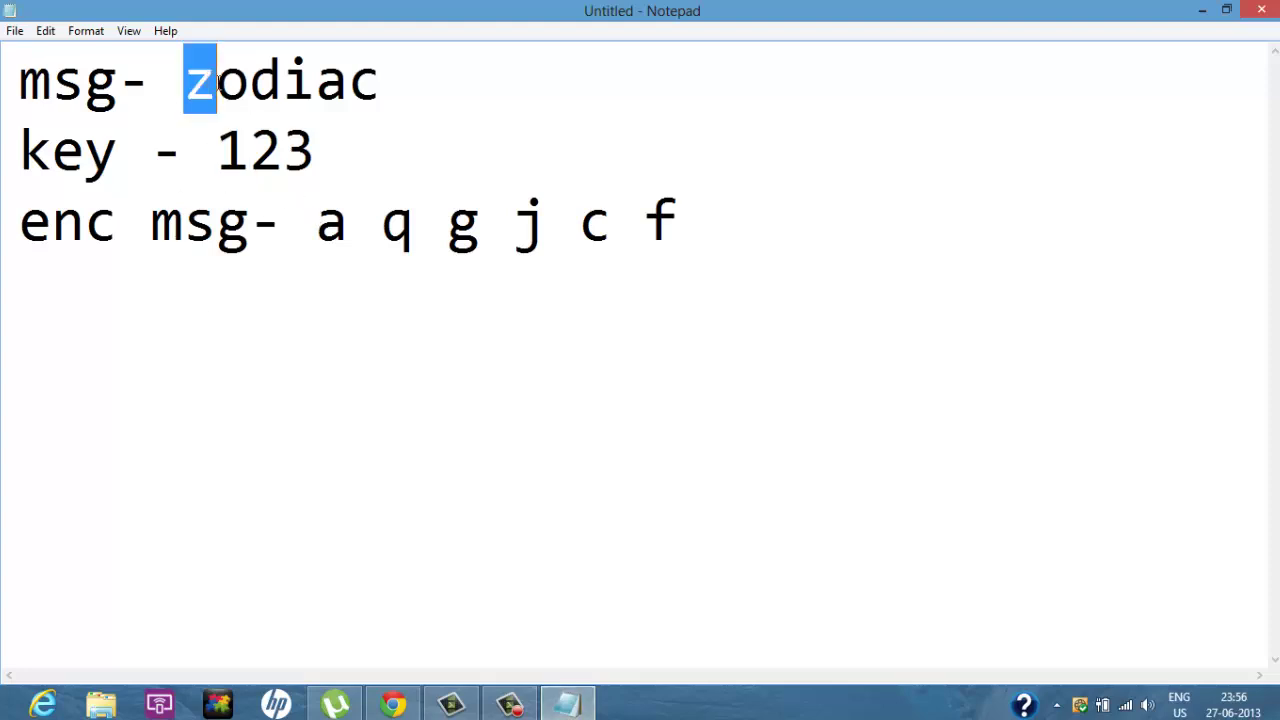
pyautogui.doubleClick(233, 148)
pyautogui.click(240, 148)
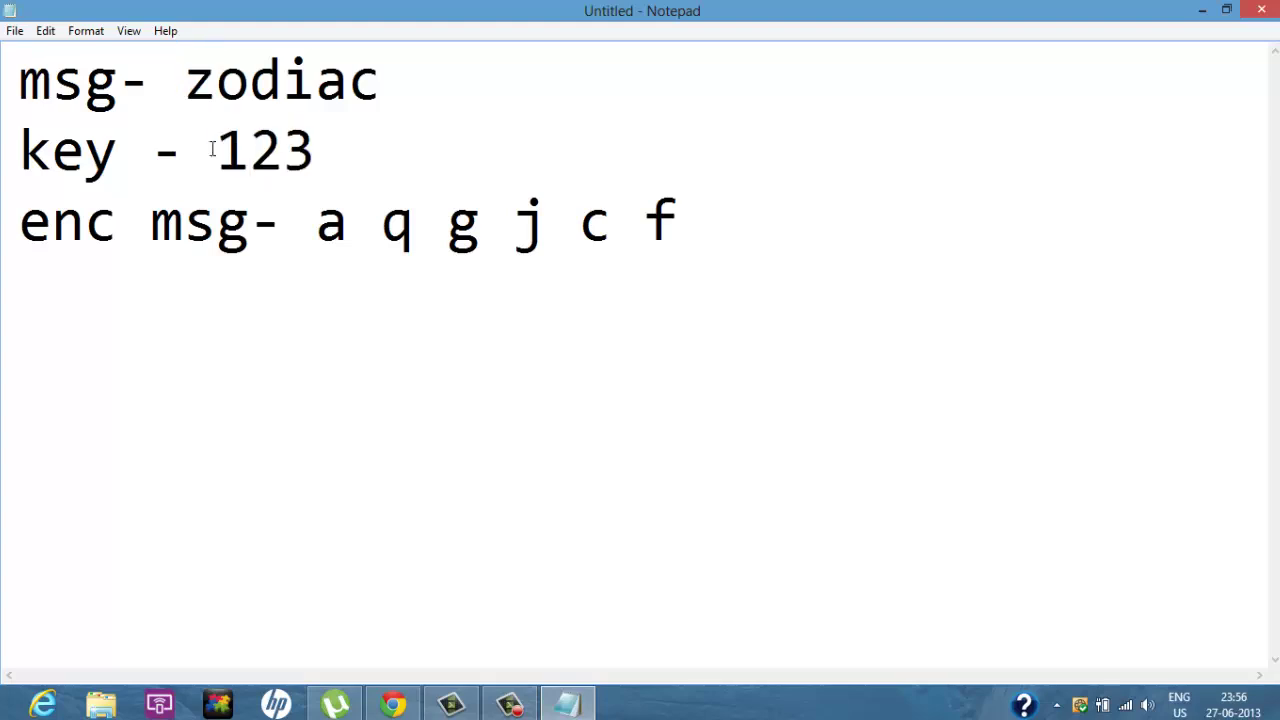
pyautogui.moveTo(211, 148); pyautogui.dragTo(247, 150)
pyautogui.moveTo(314, 222); pyautogui.dragTo(349, 222)
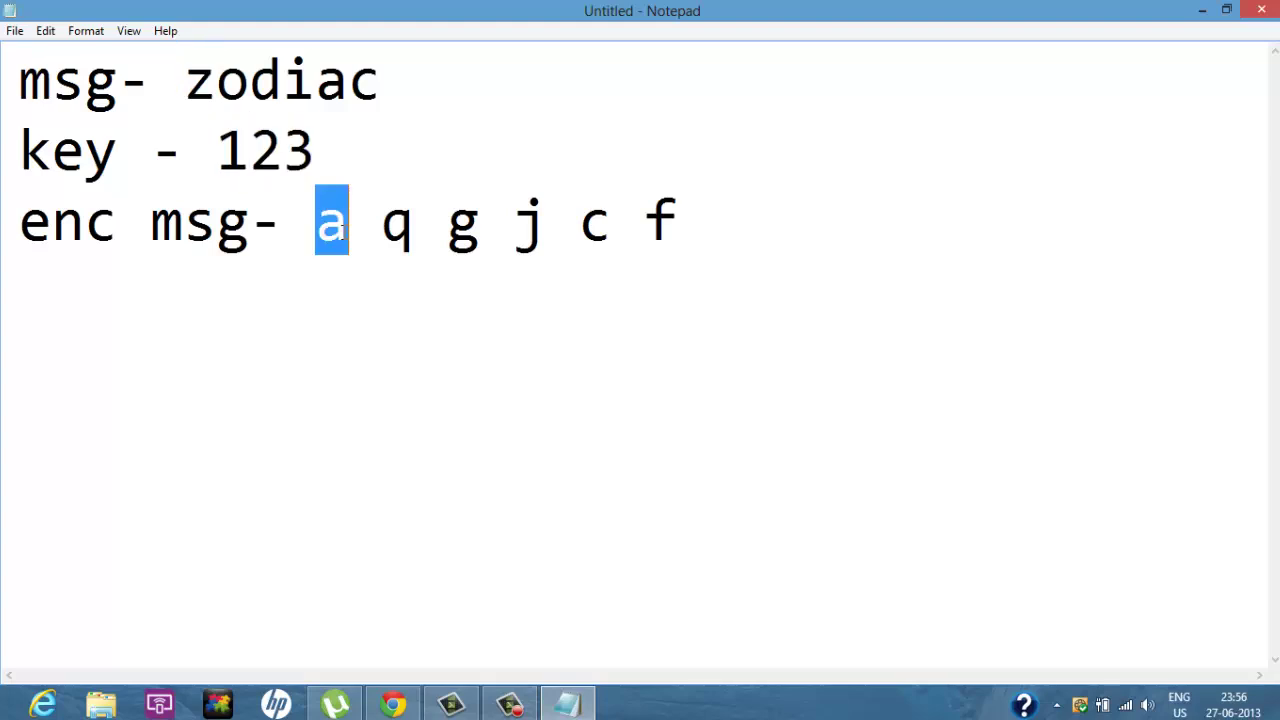
# - Switch back to the ASCII table in Chrome and examine both the standard and the Extended ASCII Codes tables
pyautogui.moveTo(556, 716)
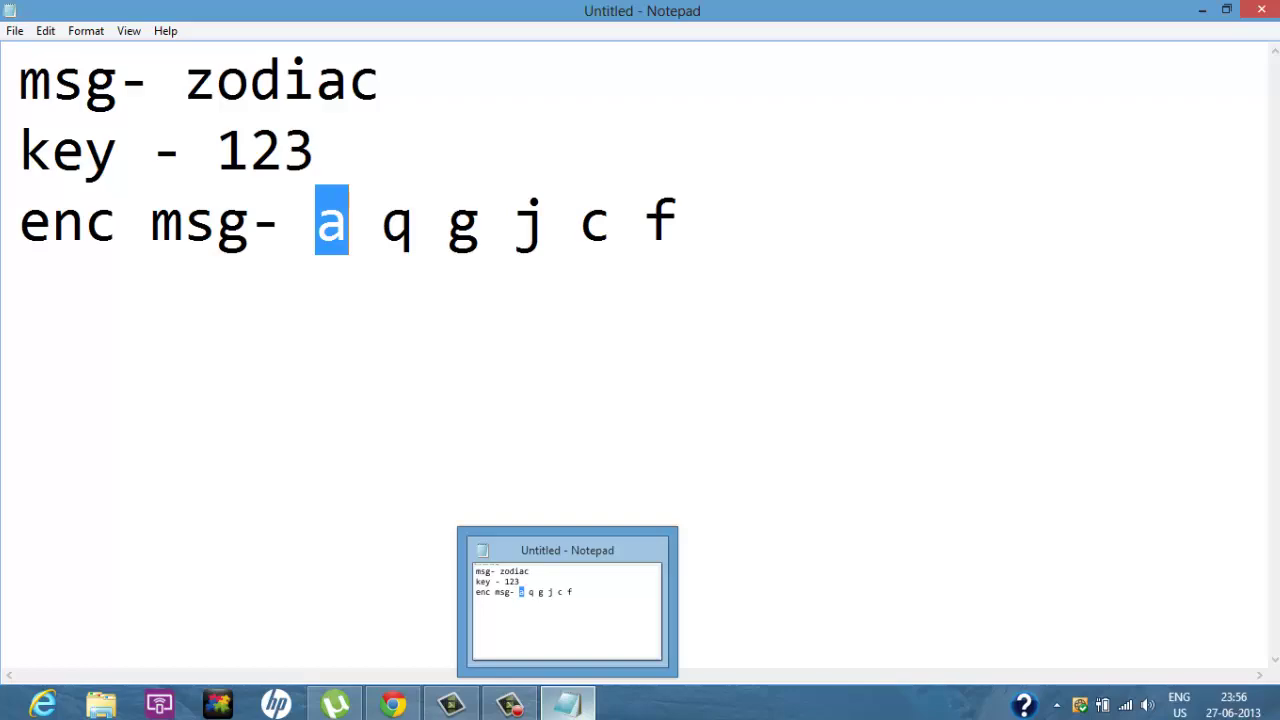
pyautogui.click(393, 704)
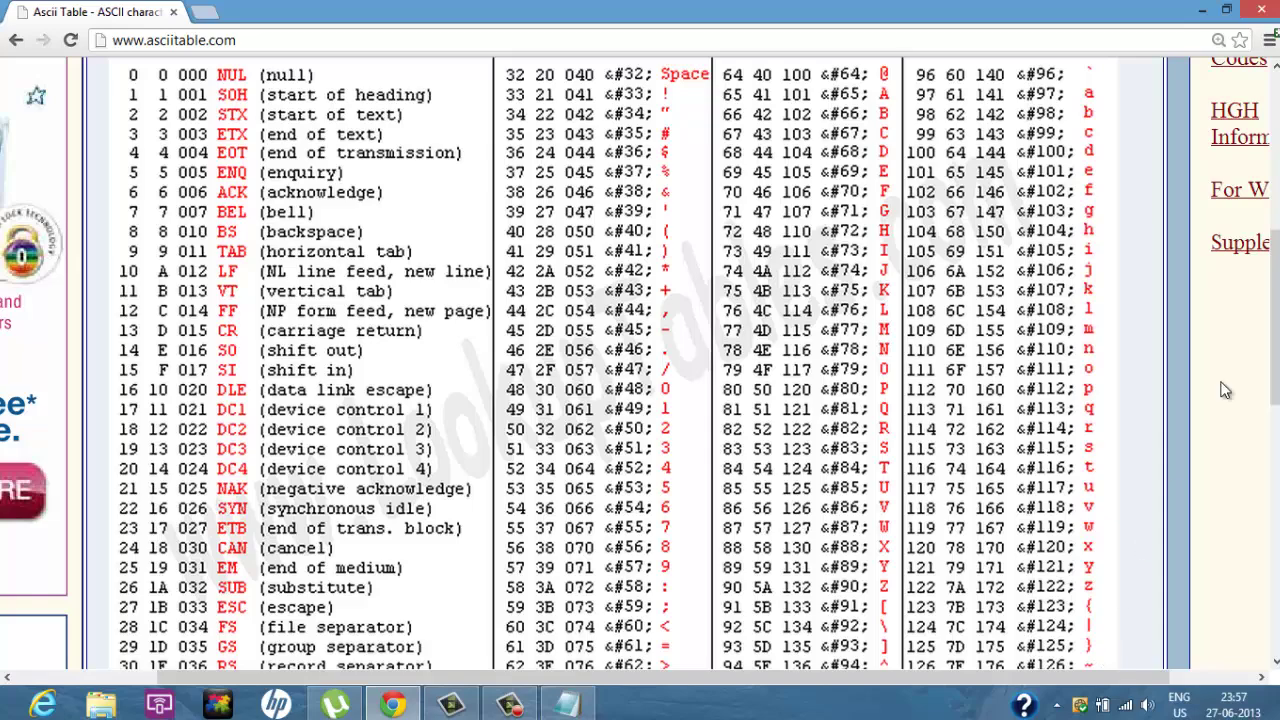
pyautogui.scroll(-1, 1268, 330)
pyautogui.scroll(-5, 640, 364)
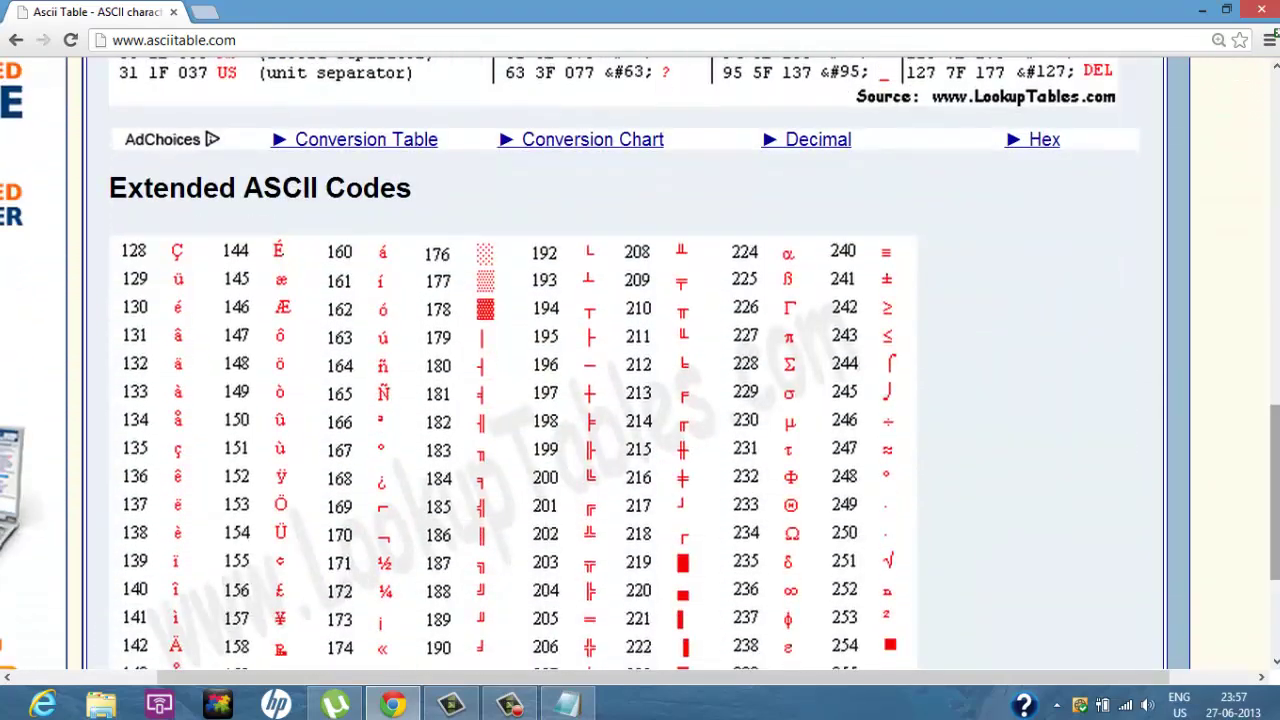
pyautogui.moveTo(1275, 400)
pyautogui.click(1246, 365)
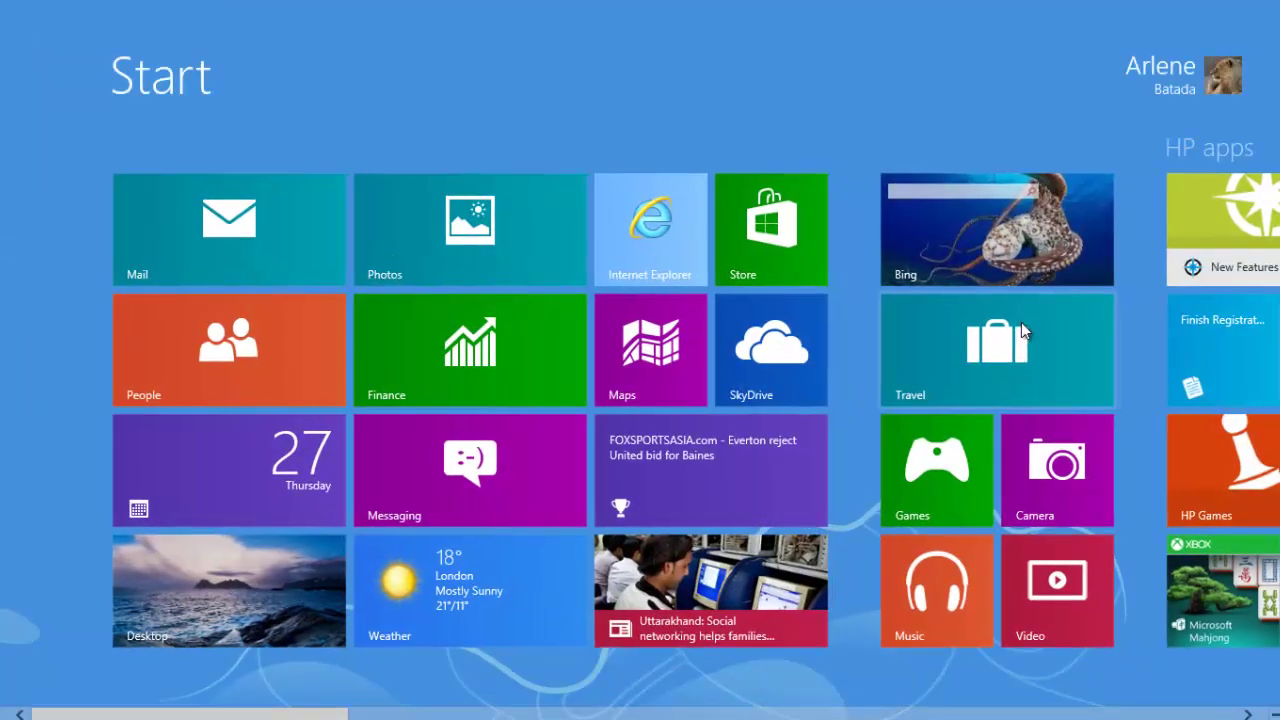
pyautogui.press('super')
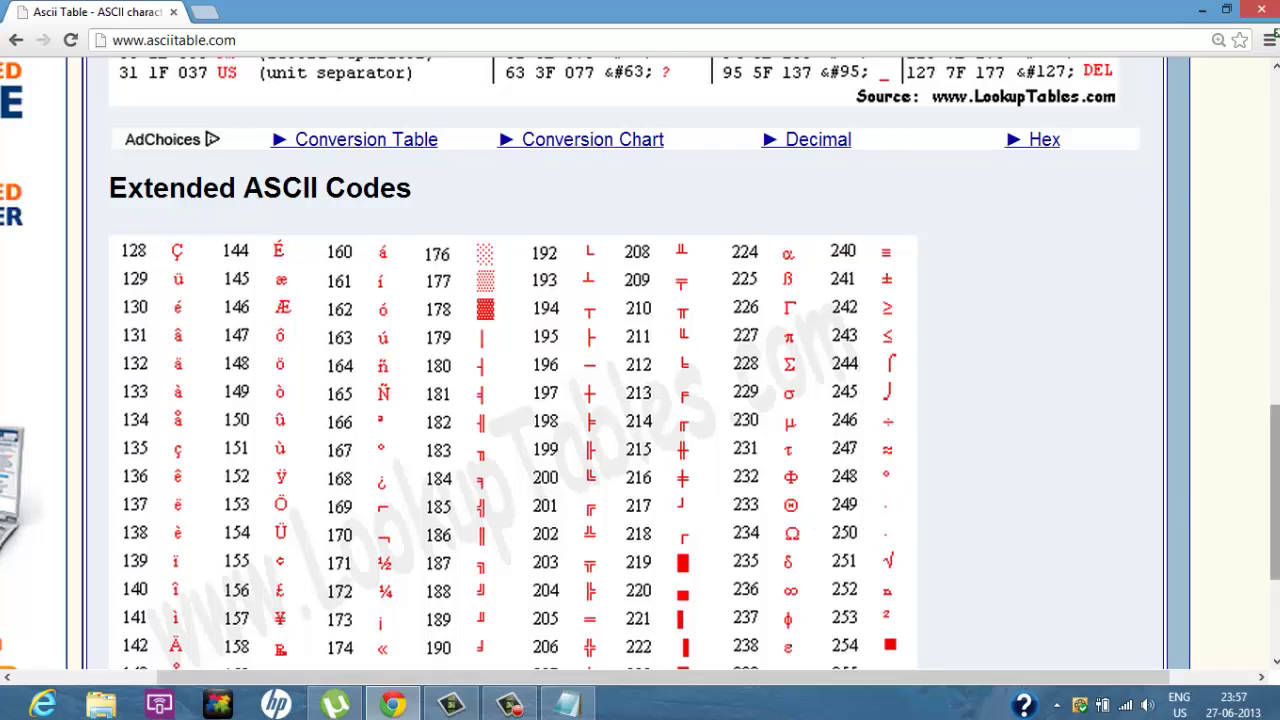
pyautogui.moveTo(1275, 492); pyautogui.dragTo(1275, 245)
pyautogui.scroll(-3, 736, 242)
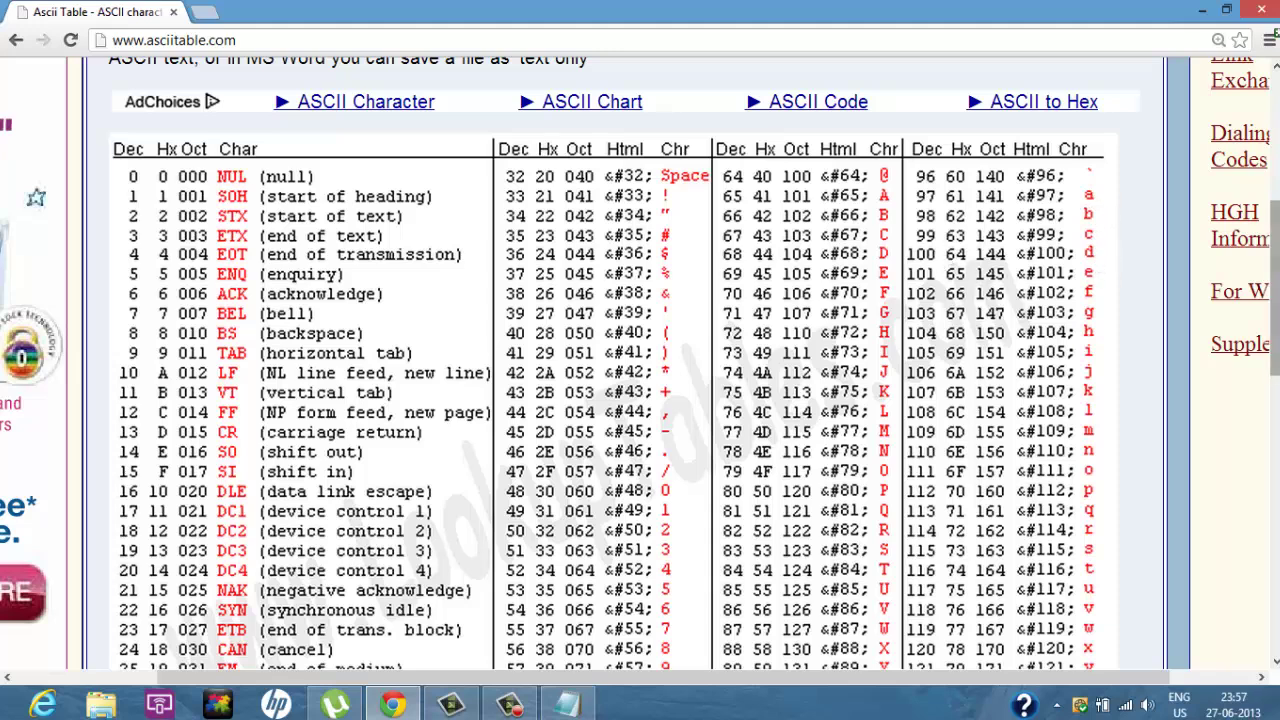
pyautogui.scroll(-2, 1249, 200)
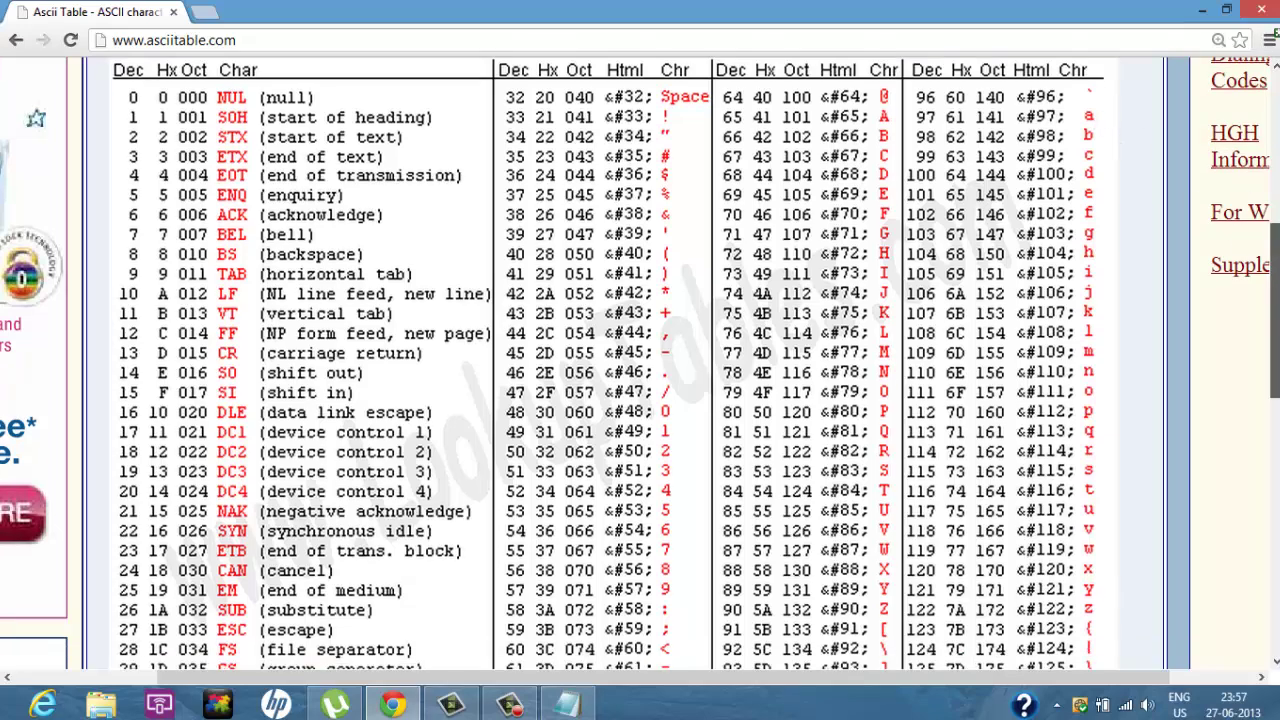
pyautogui.moveTo(1275, 260); pyautogui.dragTo(1275, 343)
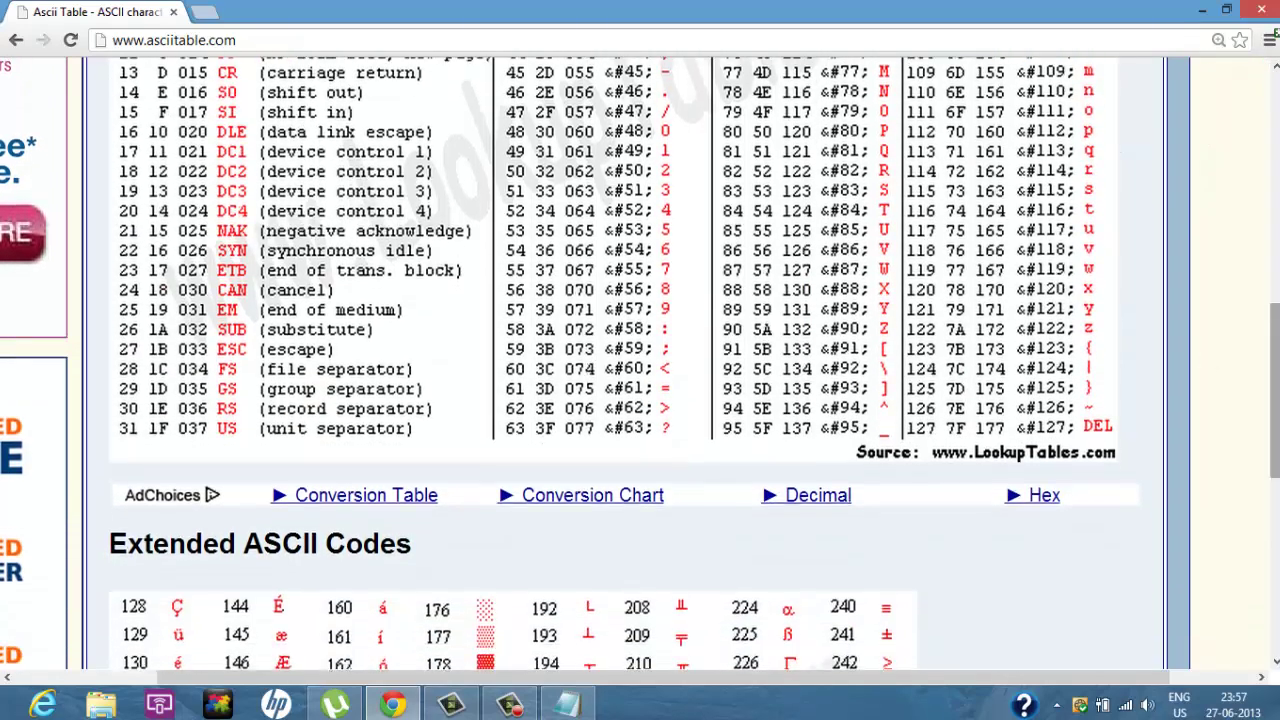
pyautogui.moveTo(1270, 418); pyautogui.dragTo(1270, 498)
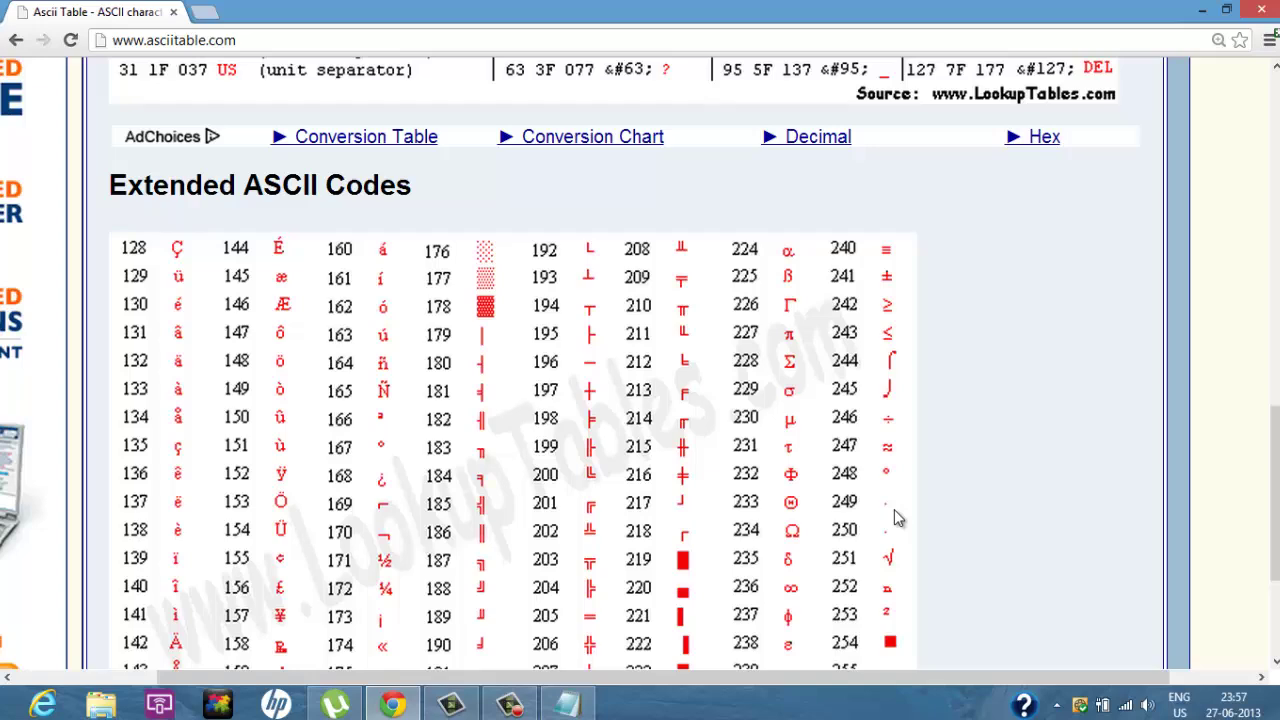
# - Switch back to the Notepad note with the zodiac example and close it without saving
pyautogui.click(562, 703)
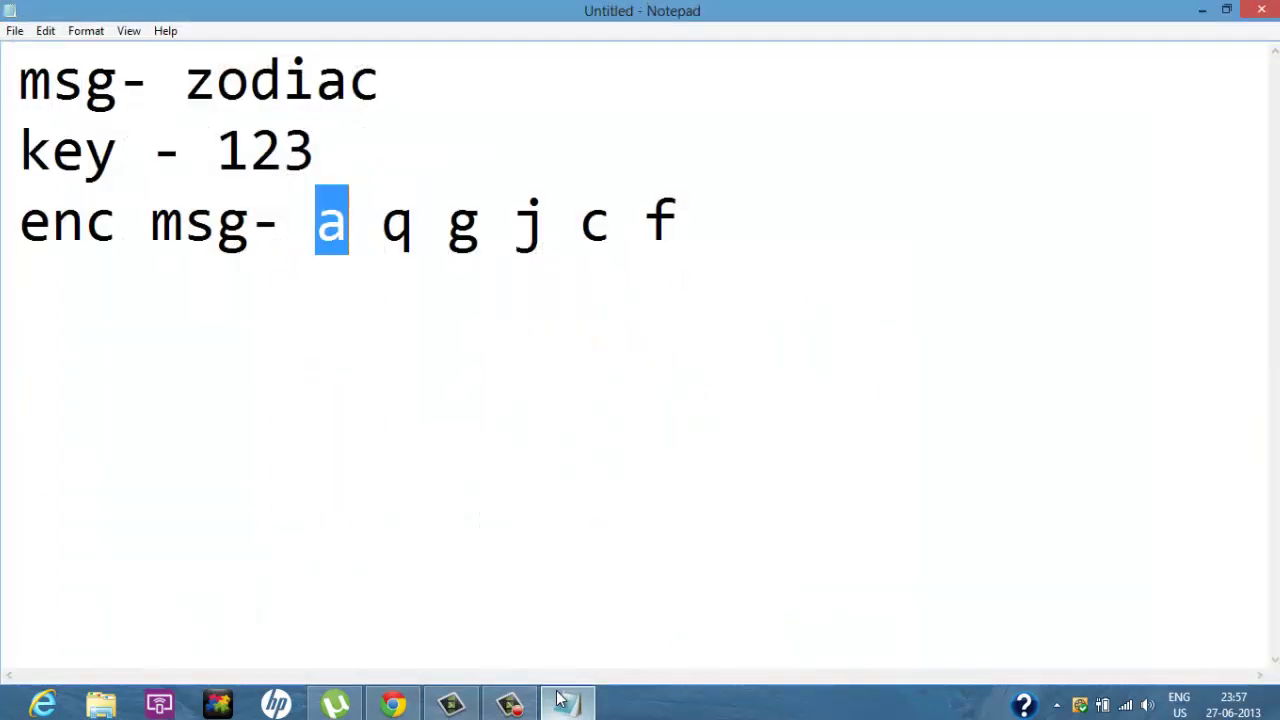
pyautogui.click(1262, 12)
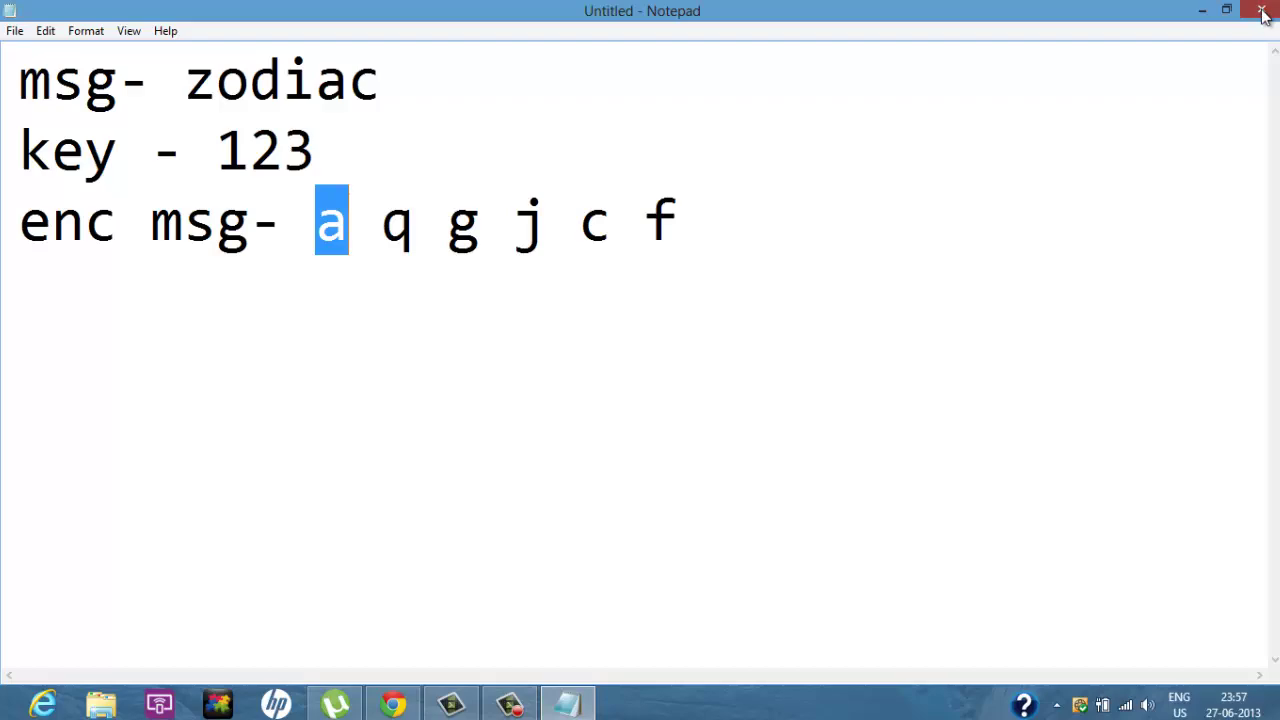
pyautogui.click(690, 350)
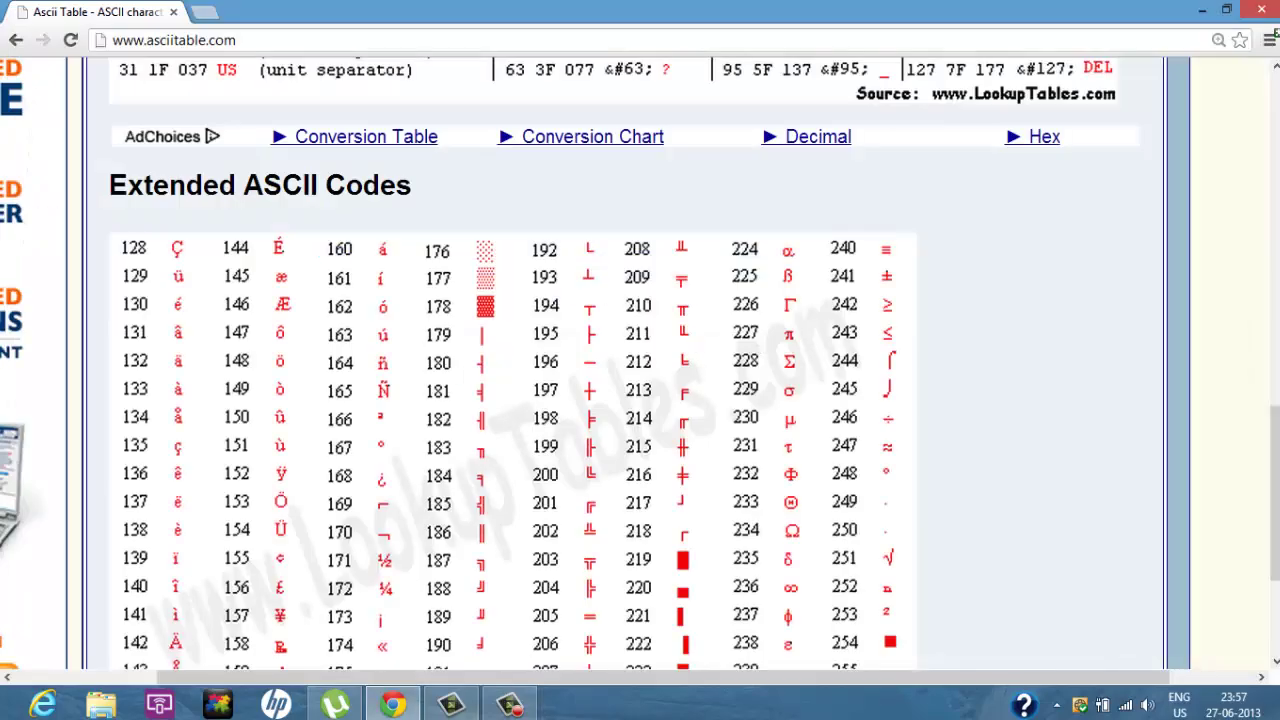
# - Show the desktop and launch the encrypt program from it
pyautogui.moveTo(518, 706)
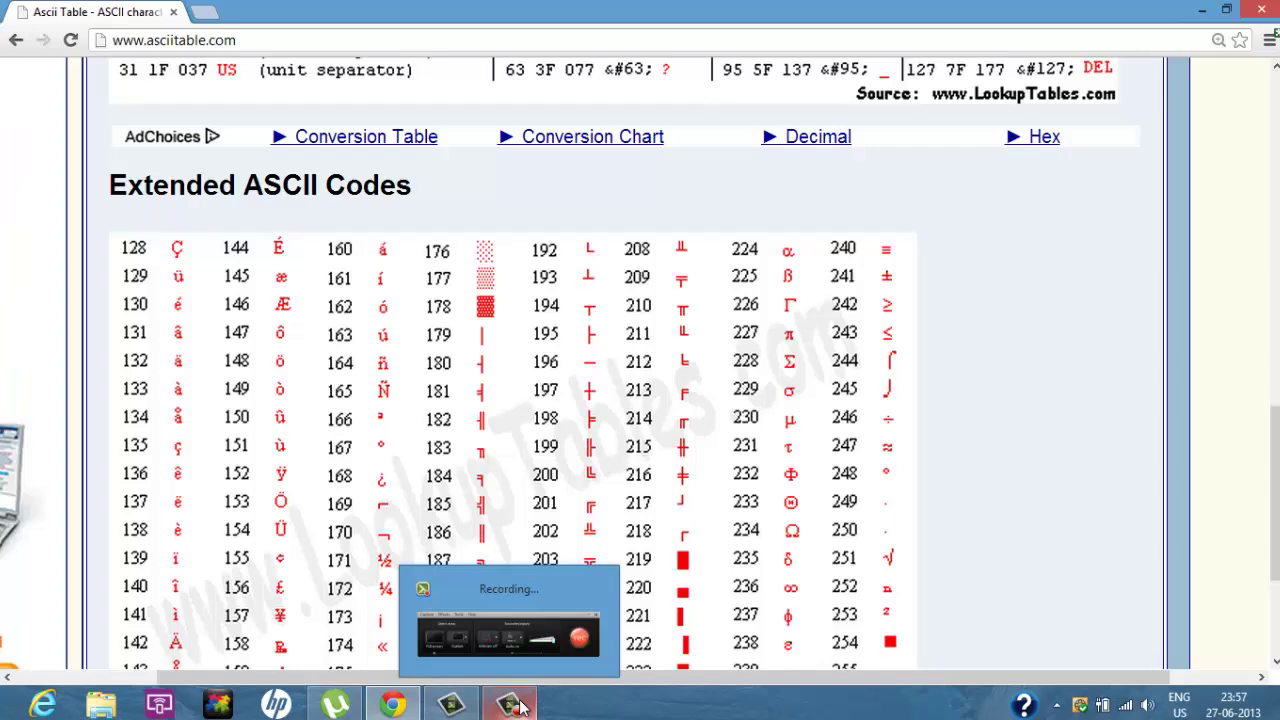
pyautogui.press('super+d')
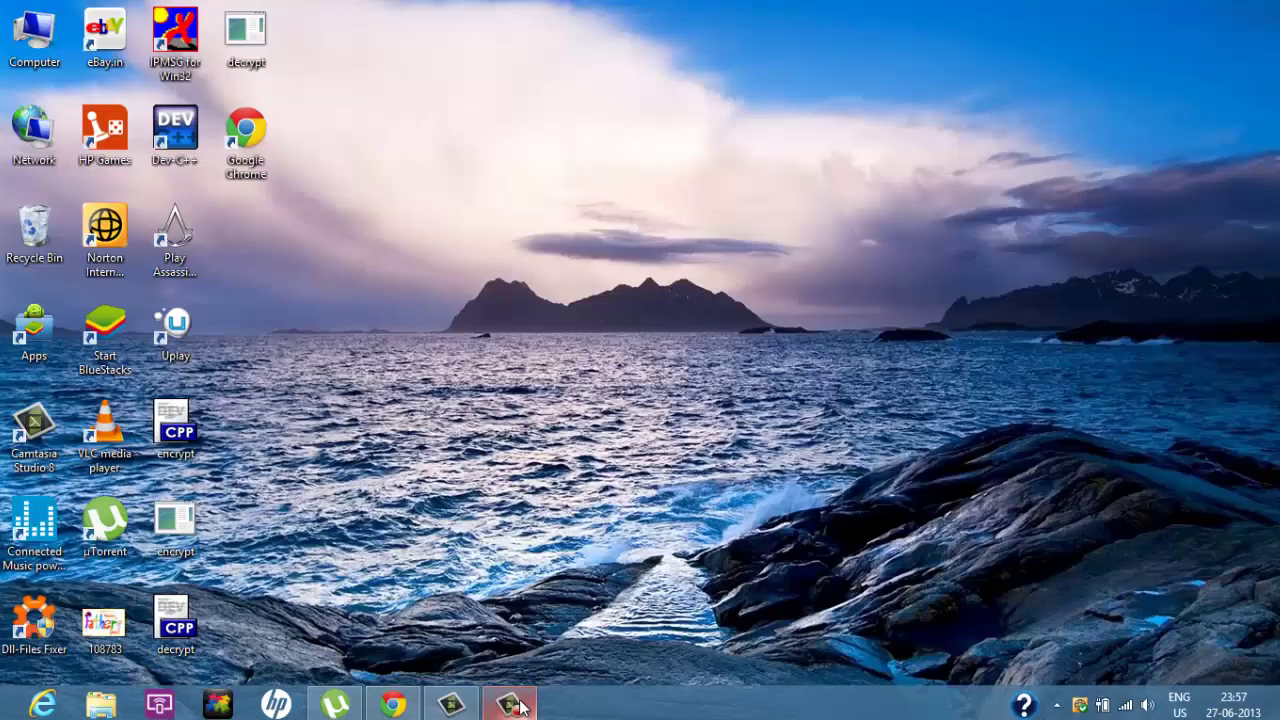
pyautogui.doubleClick(199, 528)
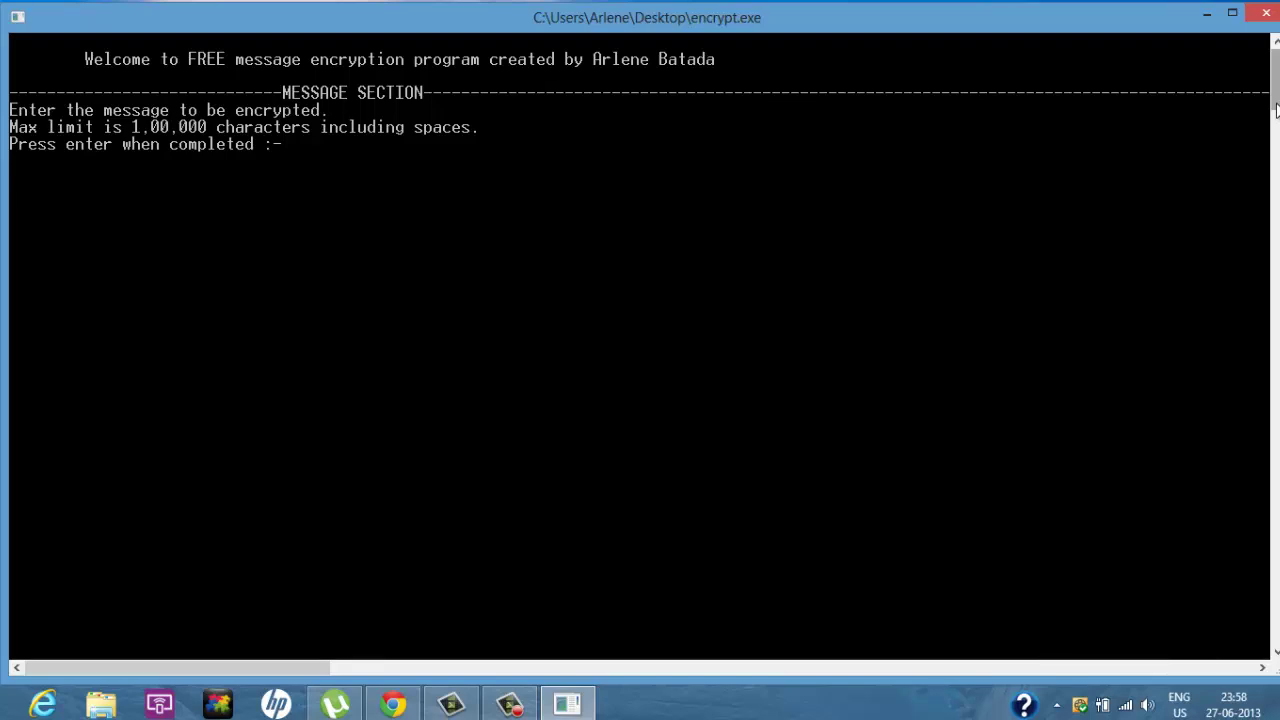
# - Submit "zodiac" as the message to encrypt in the encryption program
pyautogui.write('zodiav')
pyautogui.press('BackSpace')
pyautogui.write('c')
pyautogui.press('Return')
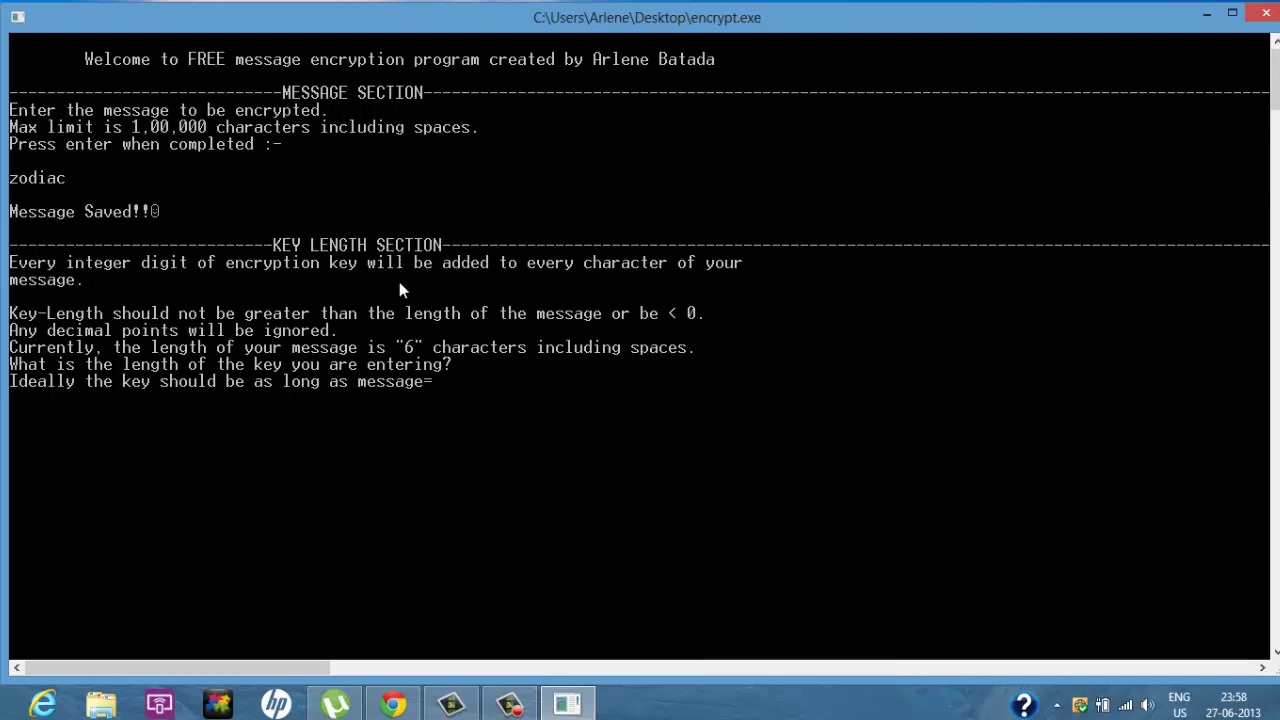
# - Open a new Notepad note and write "msg- zodiac" as its first line
pyautogui.press('super')
pyautogui.write('not')
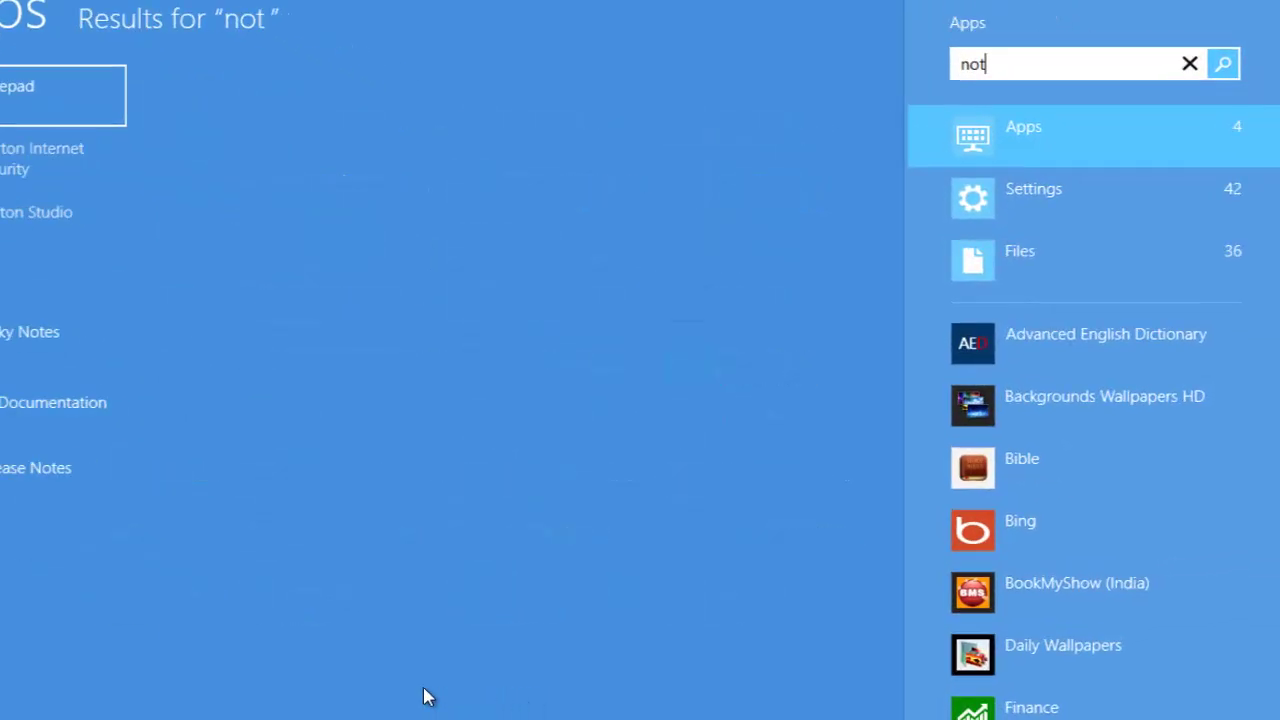
pyautogui.press('Return')
pyautogui.write('m')
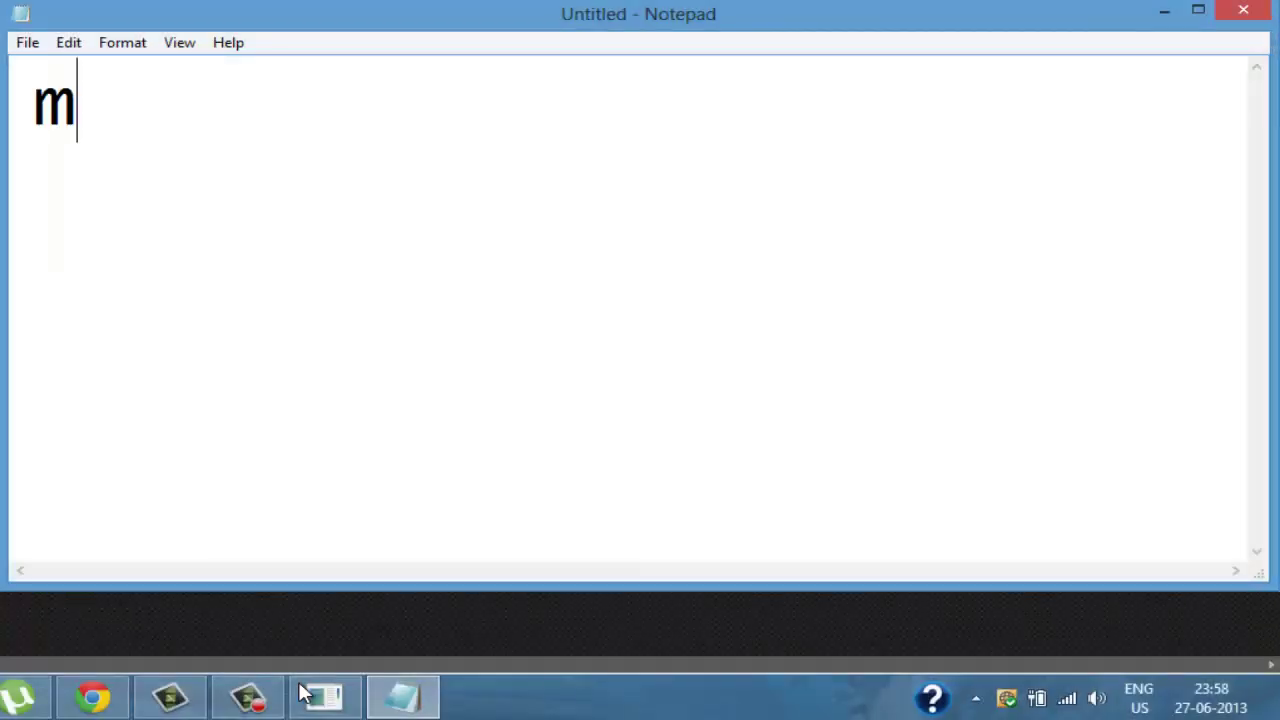
pyautogui.write('sg- zo')
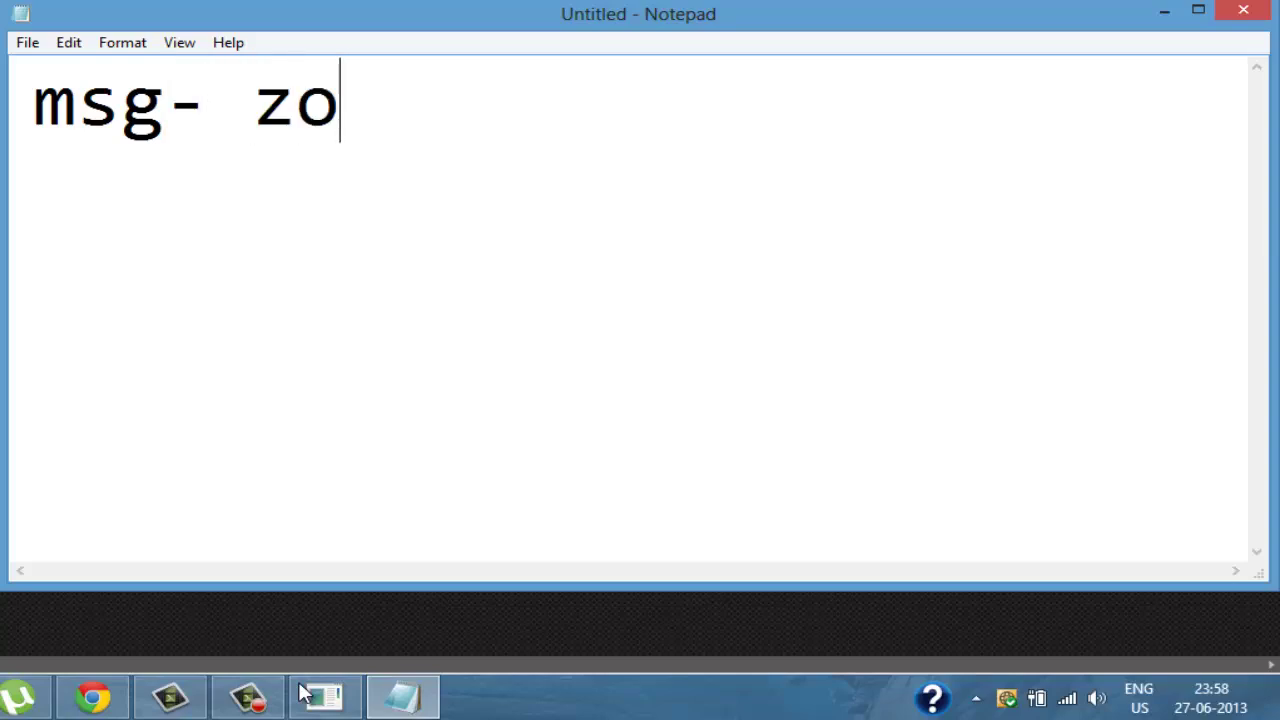
pyautogui.write('diac')
pyautogui.press('Return')
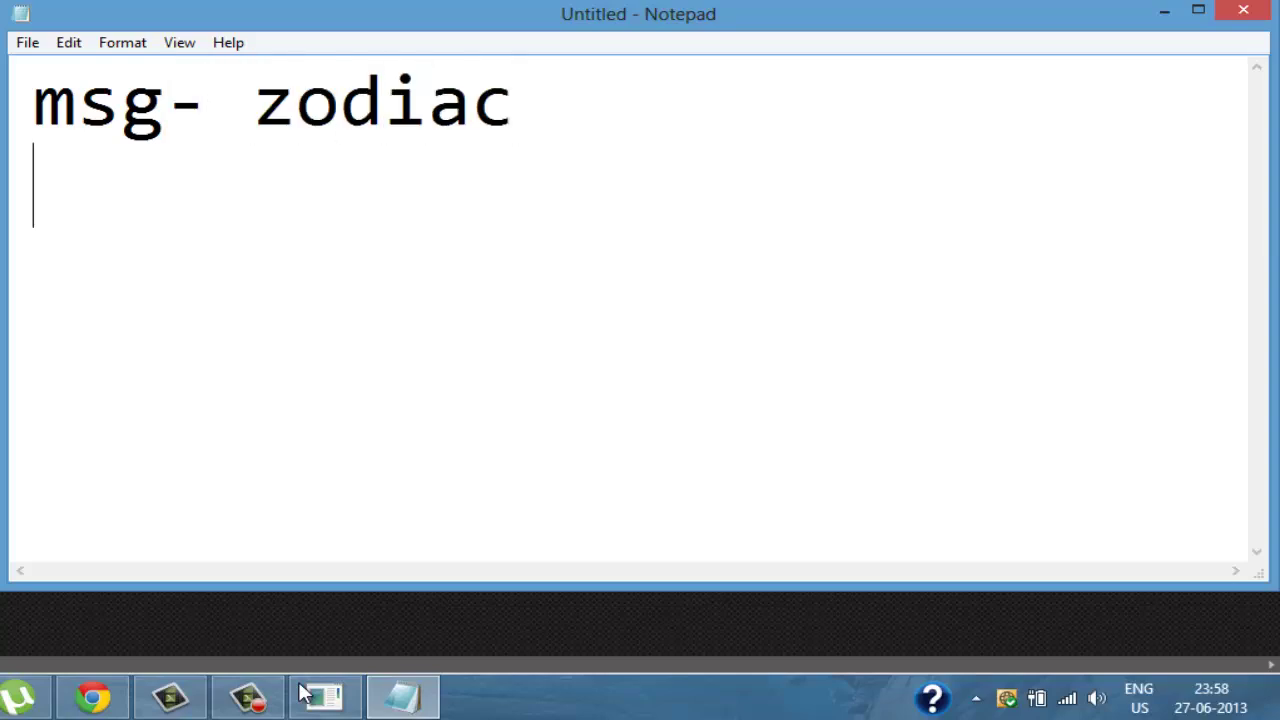
# - Add a second line reading "key- 123" to the note
pyautogui.write('key 123')
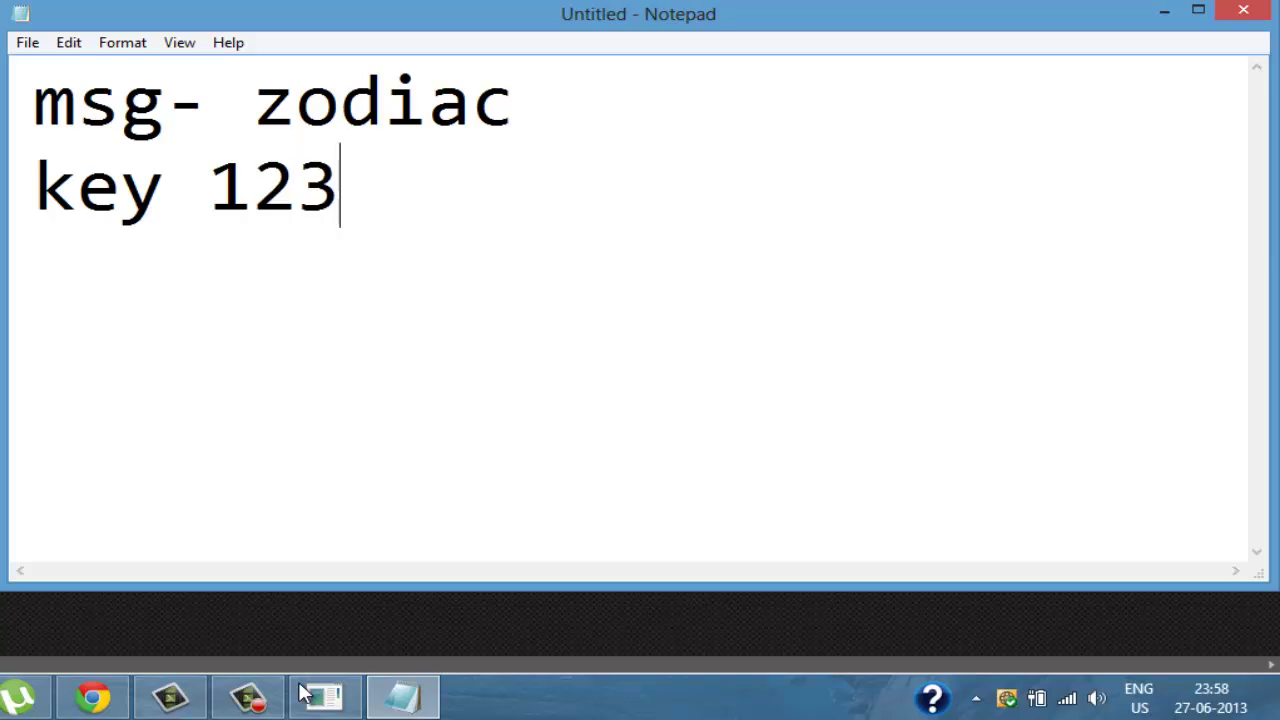
pyautogui.press('Left')
pyautogui.press('Left')
pyautogui.press('Left')
pyautogui.press('Left')
pyautogui.write('-')
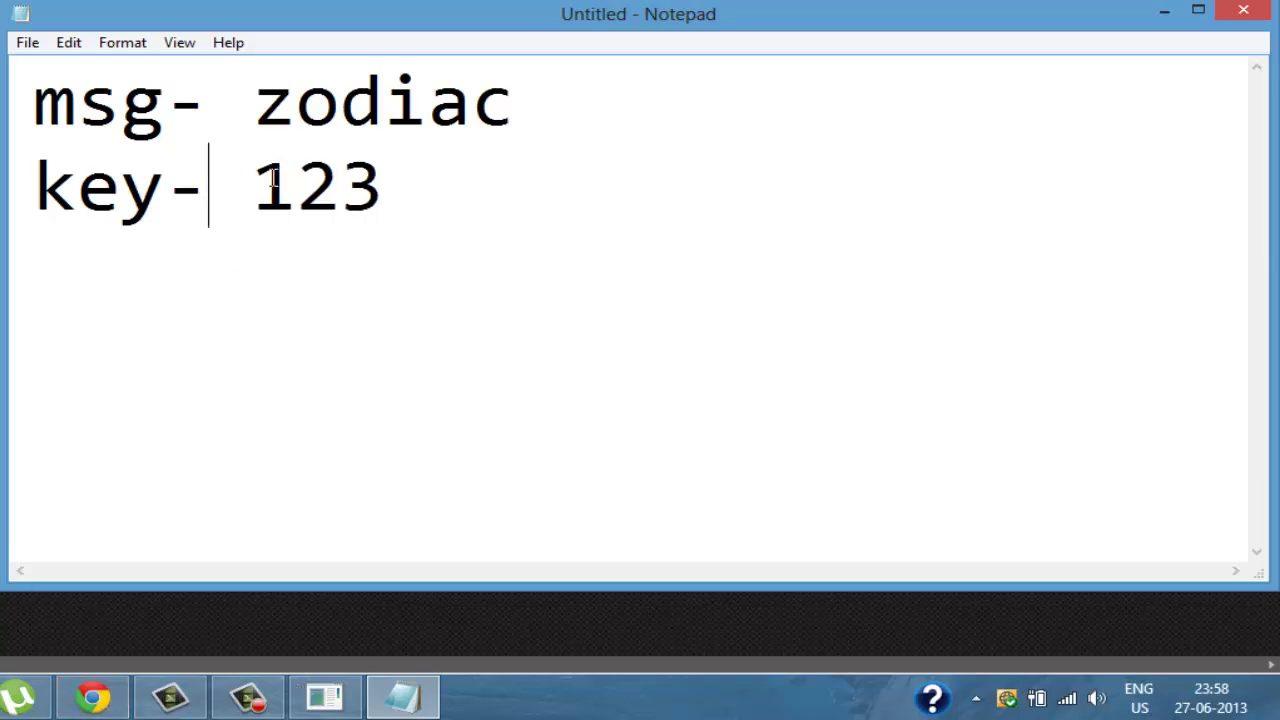
# - Highlight the digits of the key 123 in the note one by one, ending with the whole key selected
pyautogui.press('Right')
pyautogui.hotkey('shift', 'Right')
pyautogui.press('Right')
pyautogui.hotkey('shift', 'Right')
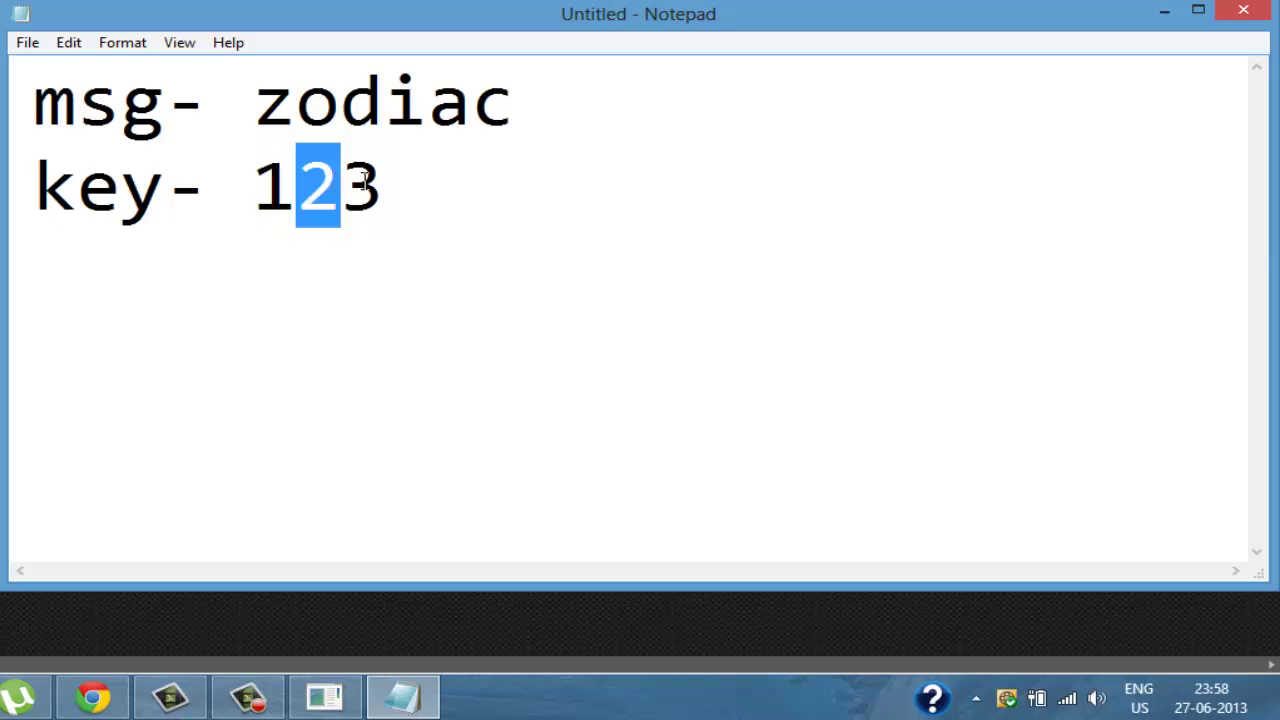
pyautogui.press('Right')
pyautogui.press('Right')
pyautogui.hotkey('shift', 'Left')
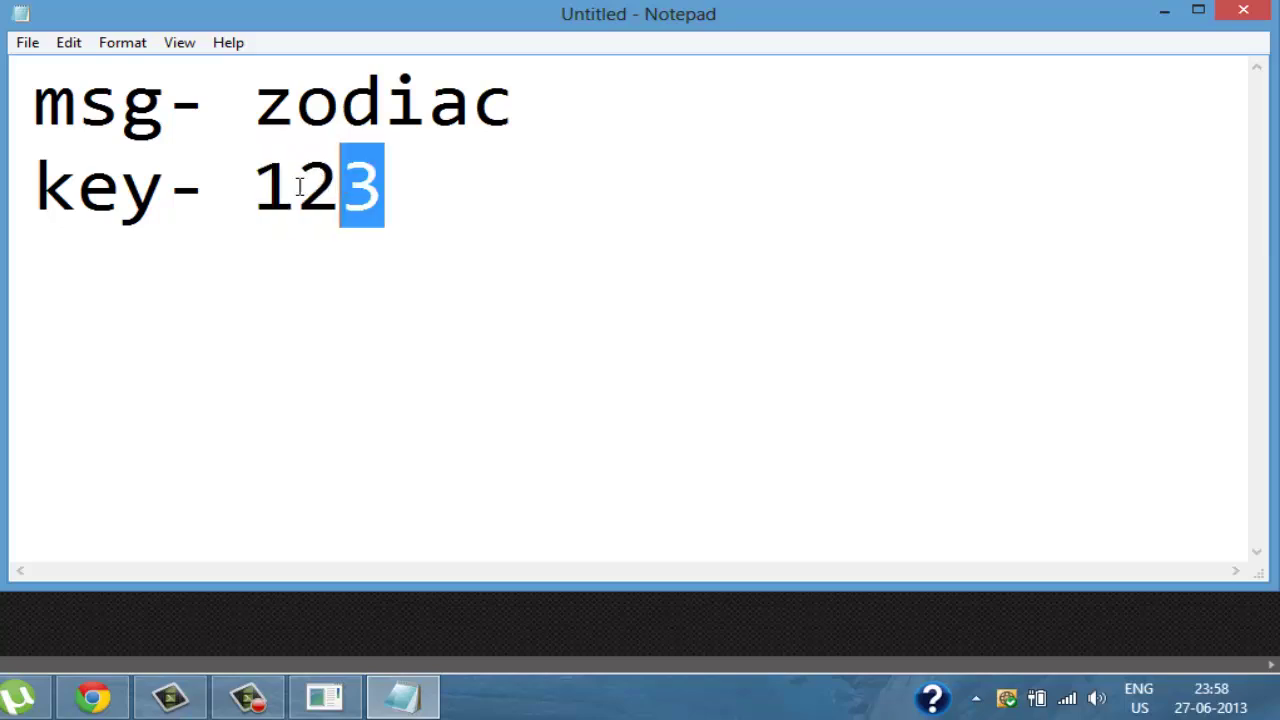
pyautogui.hotkey('shift', 'Left')
pyautogui.hotkey('shift', 'Left')
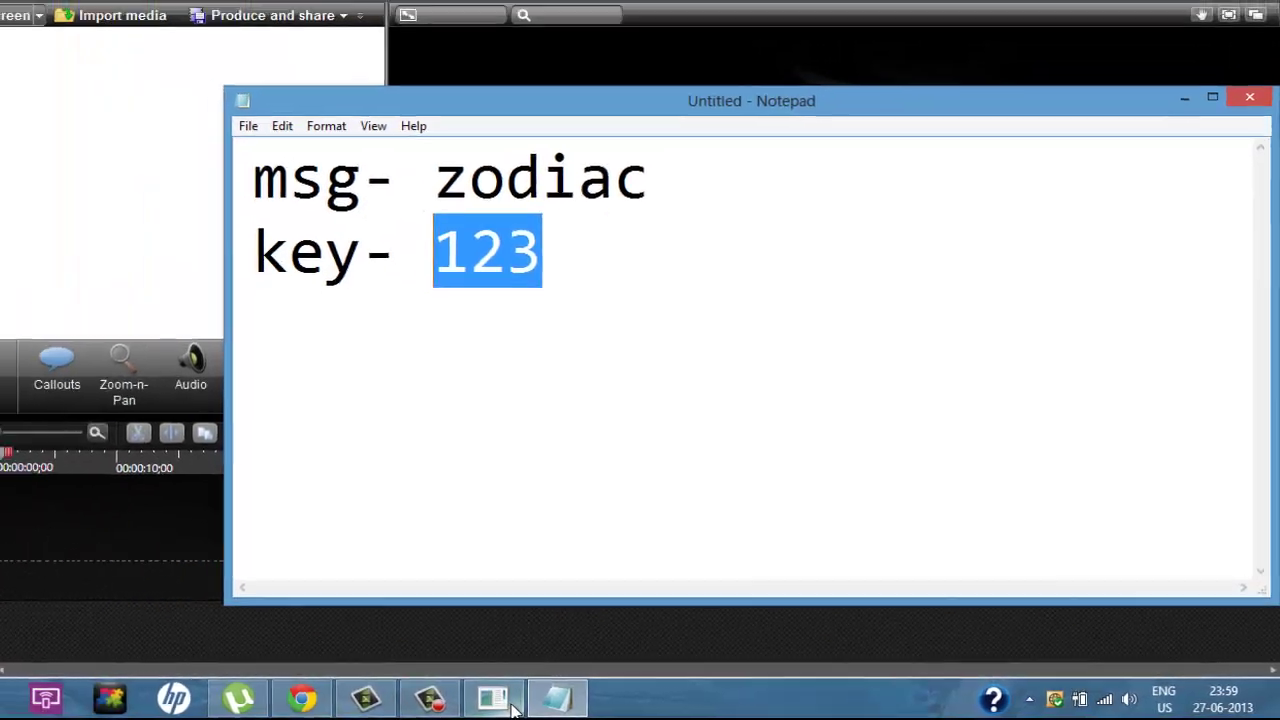
# - Switch back to the encrypt program and submit 3 as the key length
pyautogui.click(512, 705)
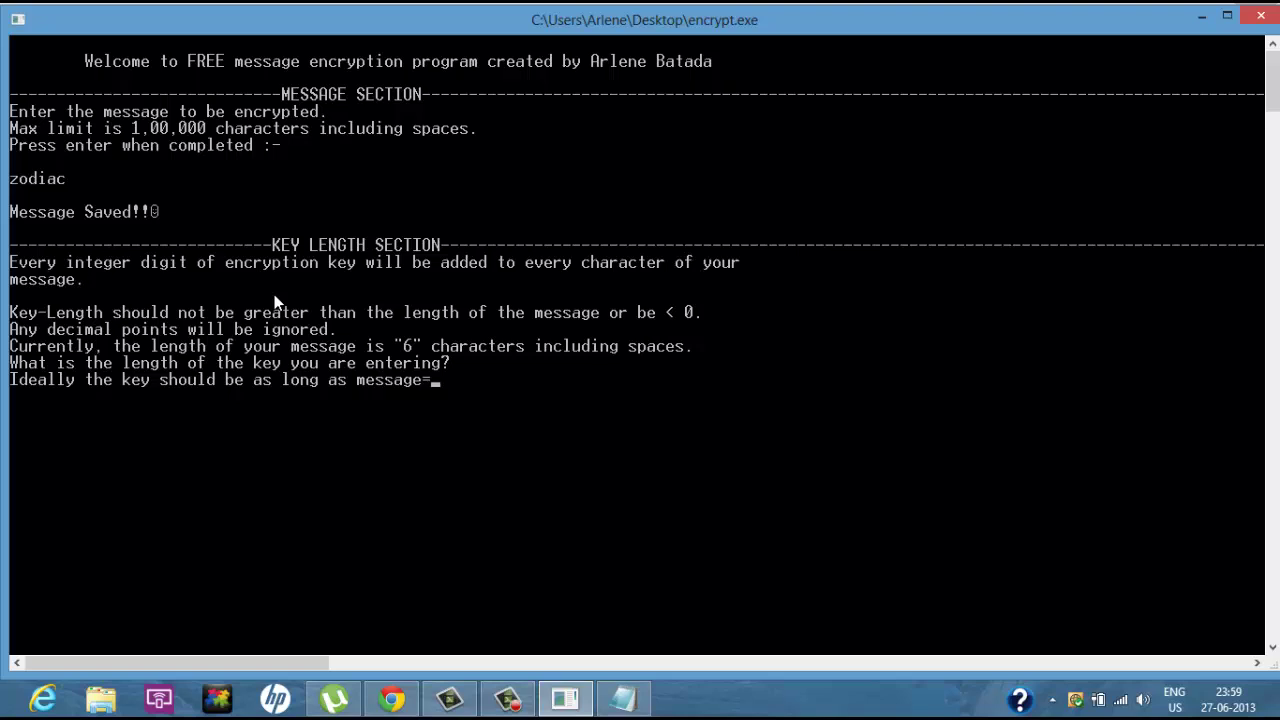
pyautogui.write('3')
pyautogui.press('Return')
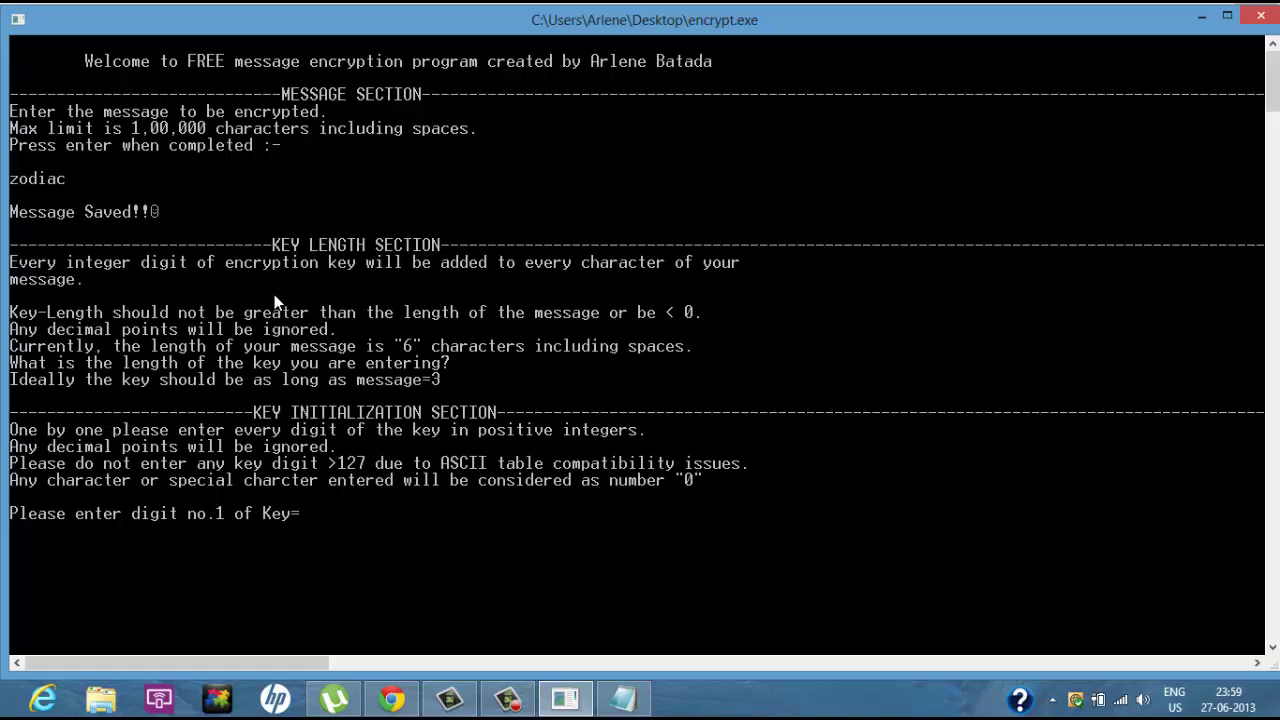
# - Glance at the Notepad note and enter 1, 2 and 3 as the three key digits in the encrypt program
pyautogui.click(624, 700)
pyautogui.click(624, 700)
pyautogui.write('1')
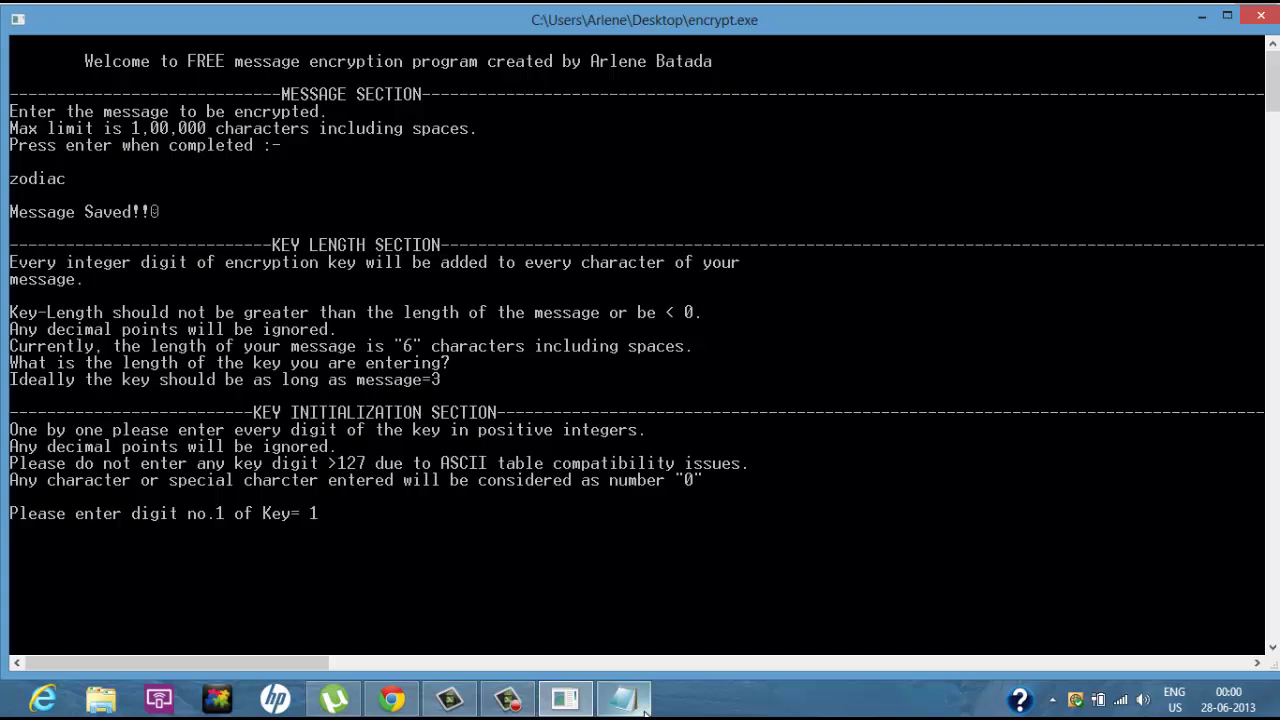
pyautogui.press('Return')
pyautogui.write('2 of Key= 2')
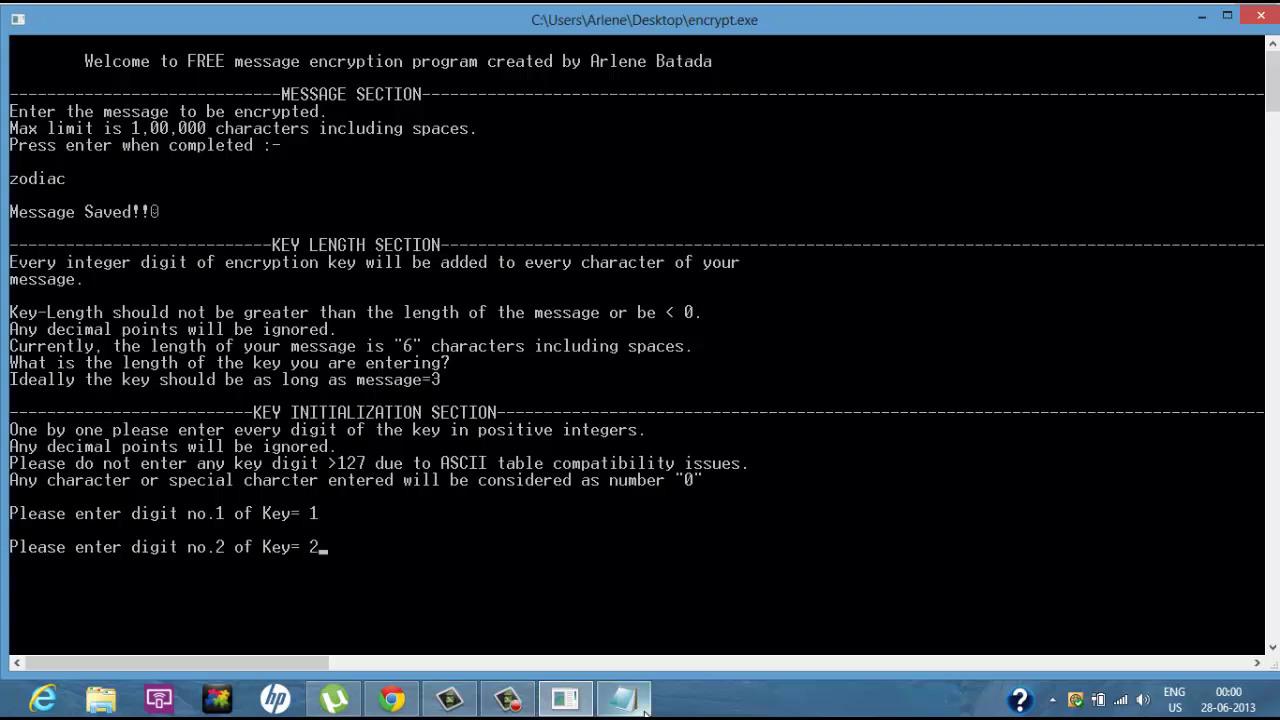
pyautogui.press('Return')
pyautogui.write('3 of Key= 3')
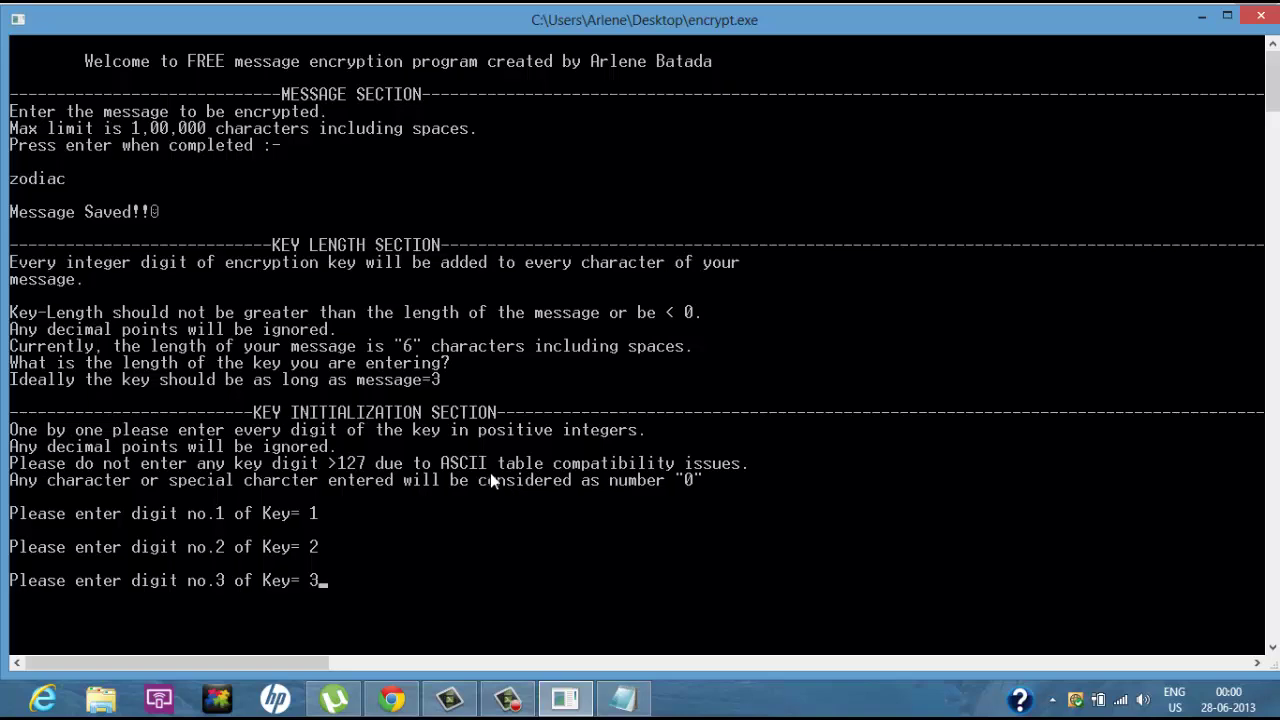
# - Switch to Chrome to examine the Extended ASCII Codes table and return to the encrypt program
pyautogui.hotkey('alt', 'Tab')
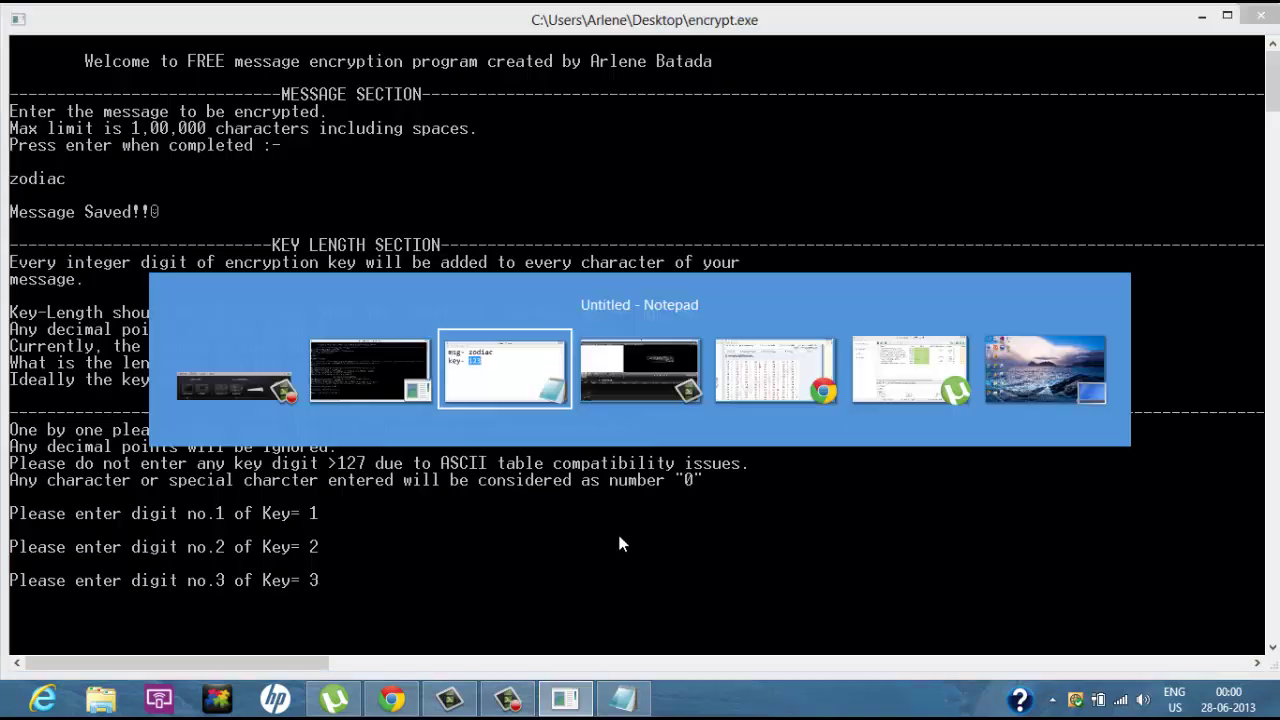
pyautogui.press('Tab')
pyautogui.press('Tab')
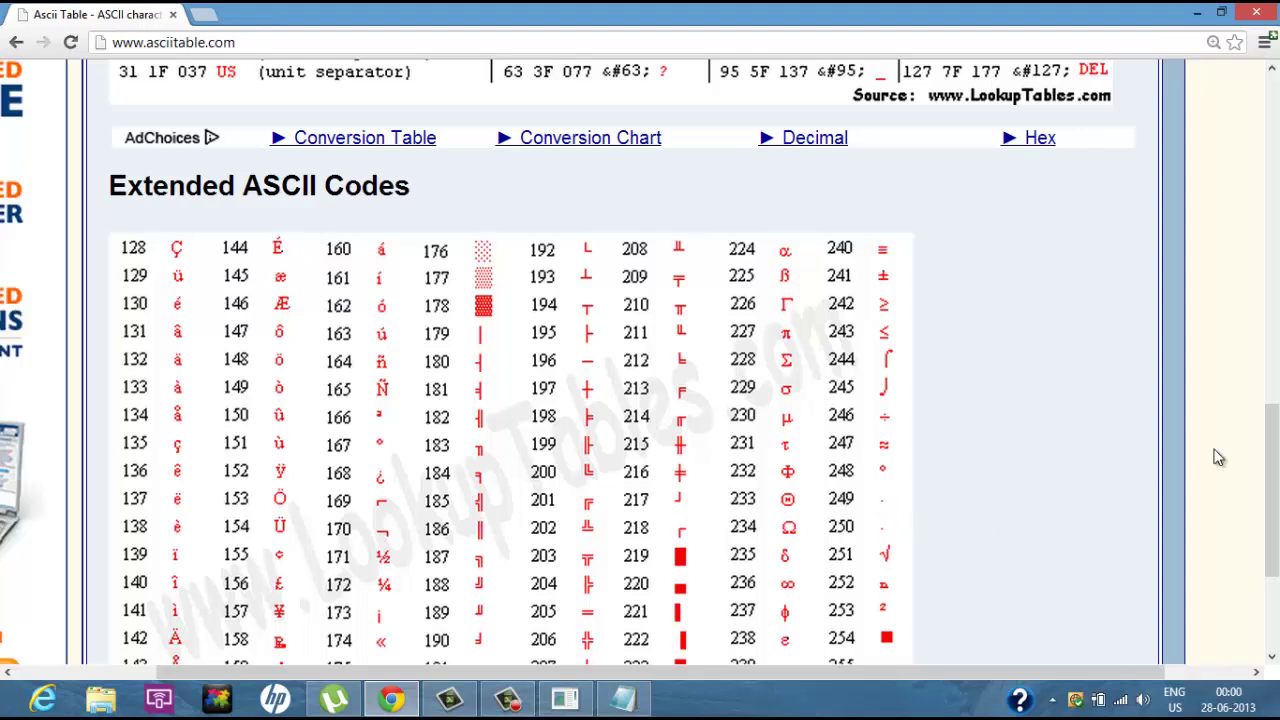
pyautogui.hotkey('alt', 'Tab')
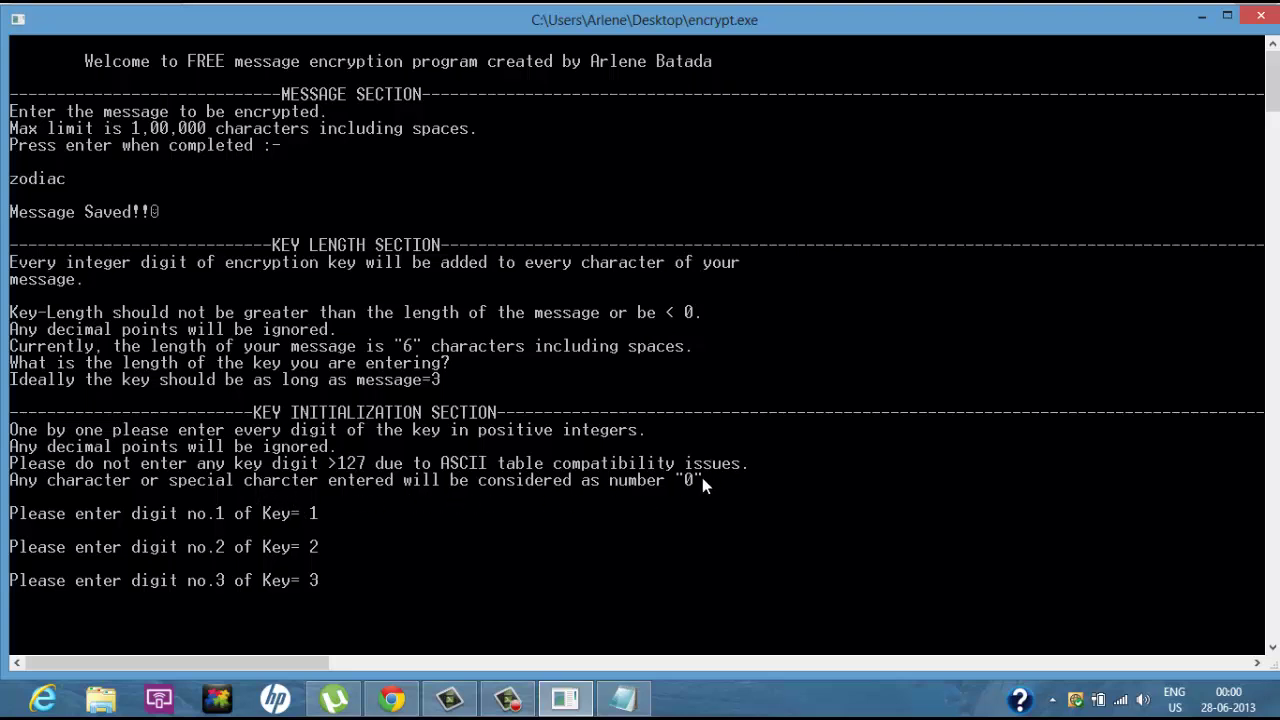
# - Try ">" and "a" as the third key digit, then re-enter 3 and submit it to encrypt the message
pyautogui.press('BackSpace')
pyautogui.write('>')
pyautogui.press('BackSpace')
pyautogui.write('a')
pyautogui.press('BackSpace')
pyautogui.write('3')
pyautogui.press('Return')
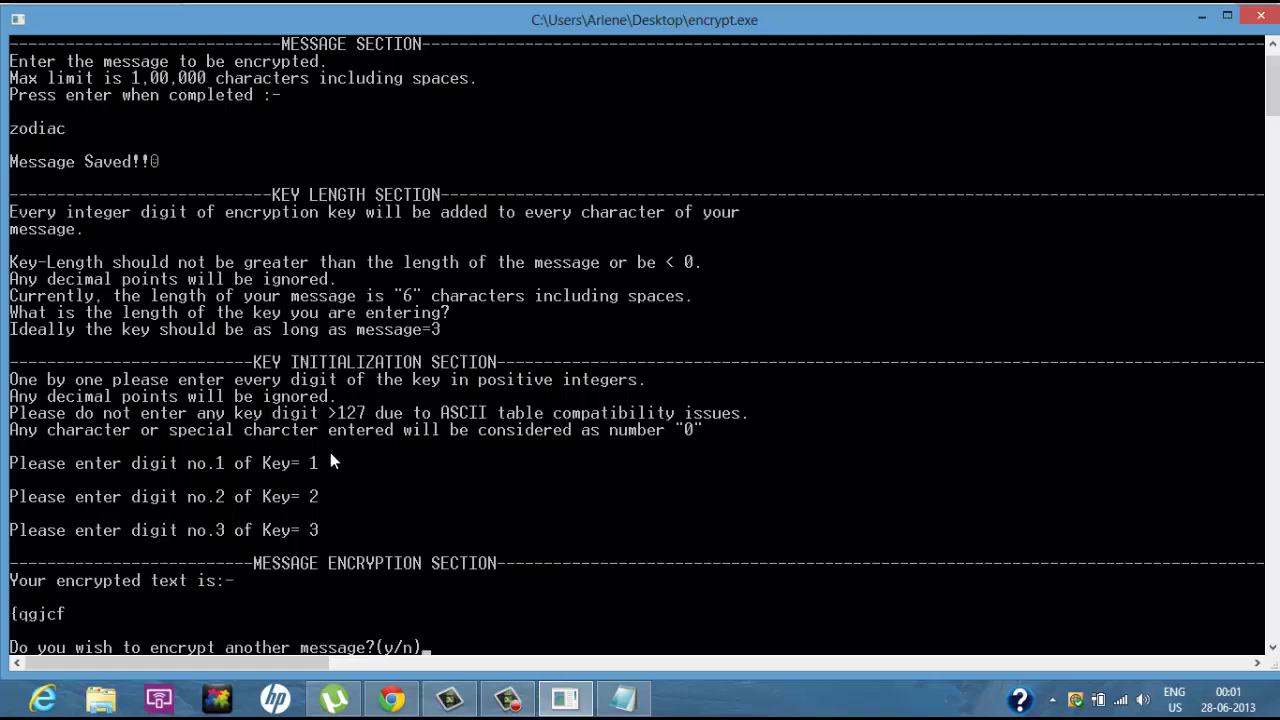
# - Compare the original and encrypted letters of "zodiac" against the standard ASCII table in Chrome, returning to the encrypt program
pyautogui.hotkey('alt', 'Tab')
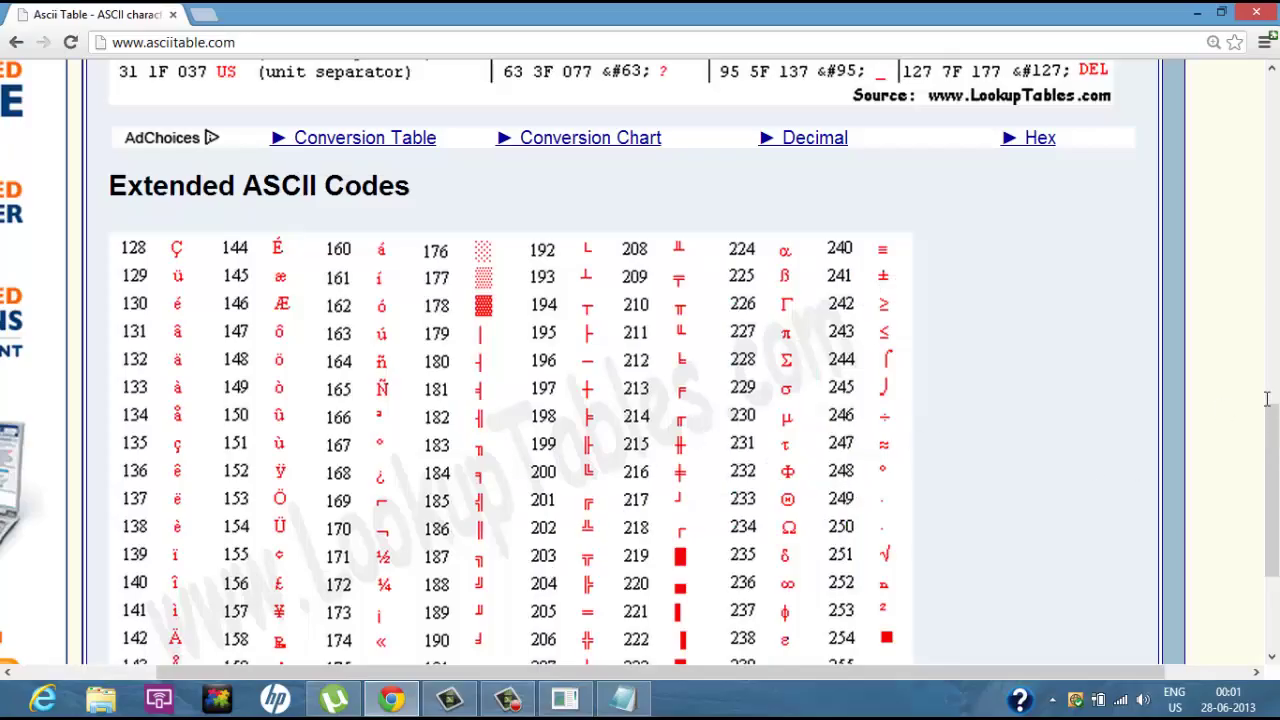
pyautogui.hscroll(2, 1270, 393)
pyautogui.scroll(5, 1205, 302)
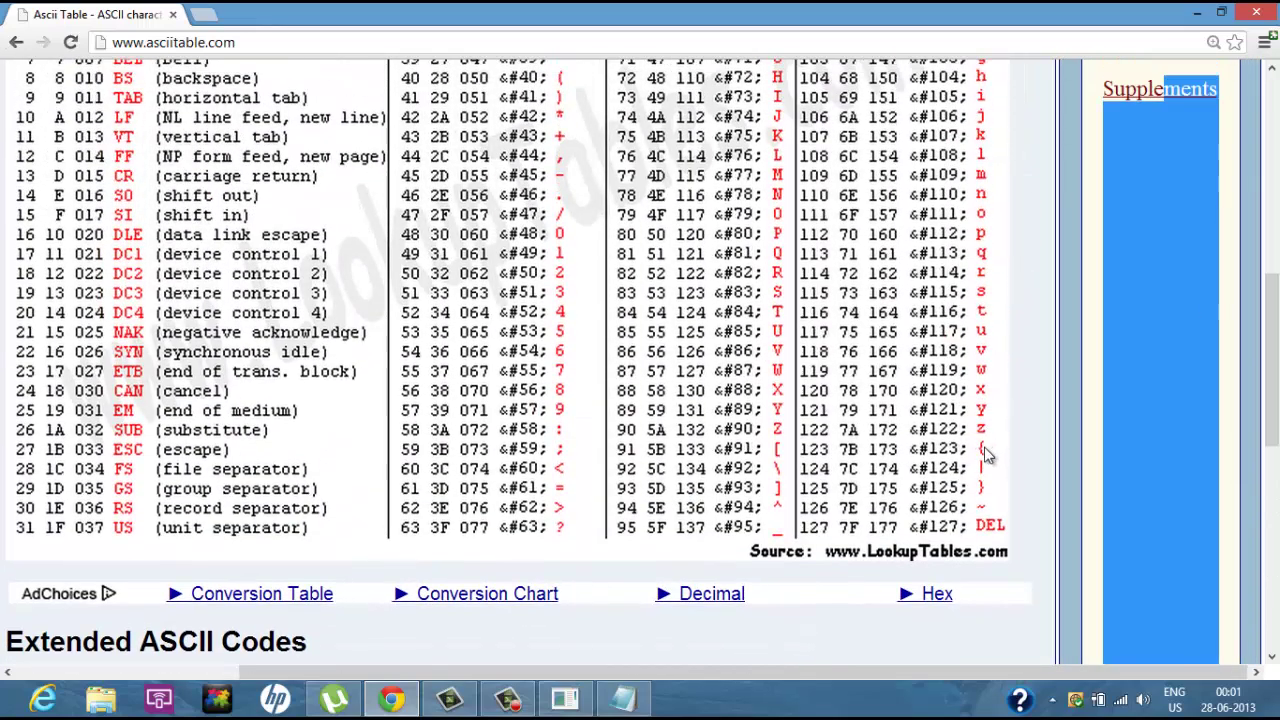
pyautogui.hotkey('alt', 'Tab')
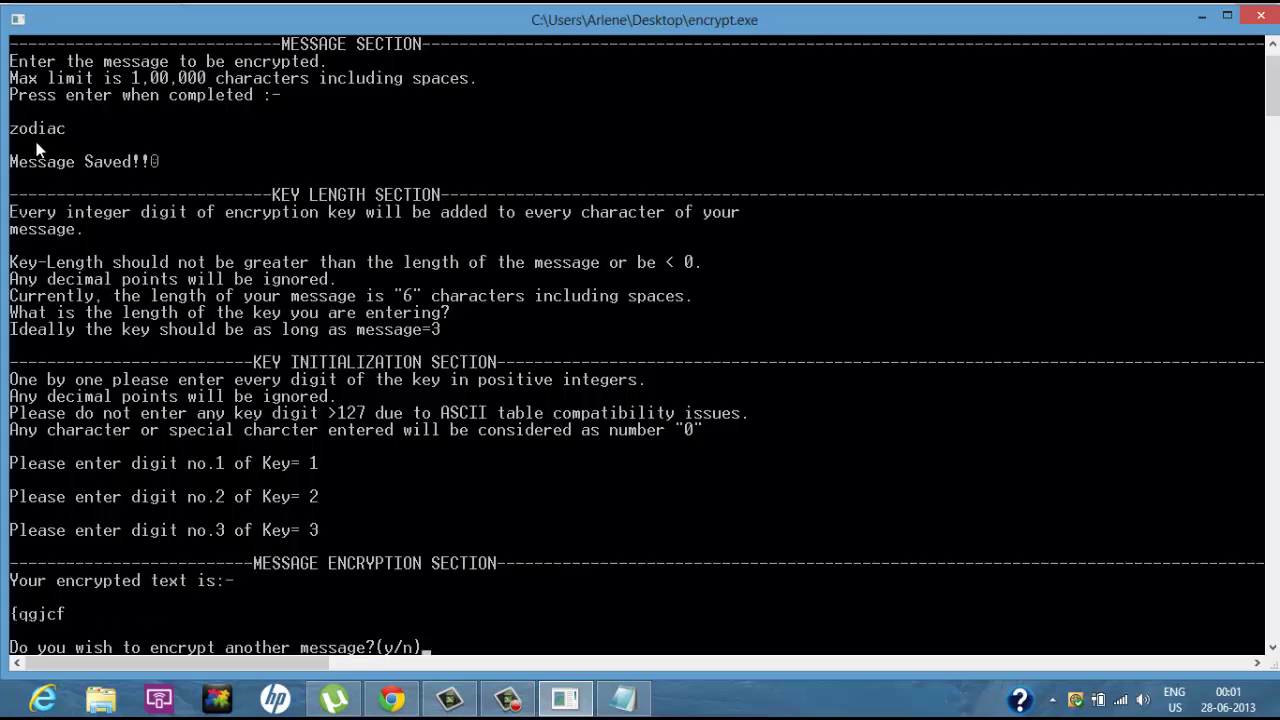
pyautogui.hotkey('alt', 'Tab')
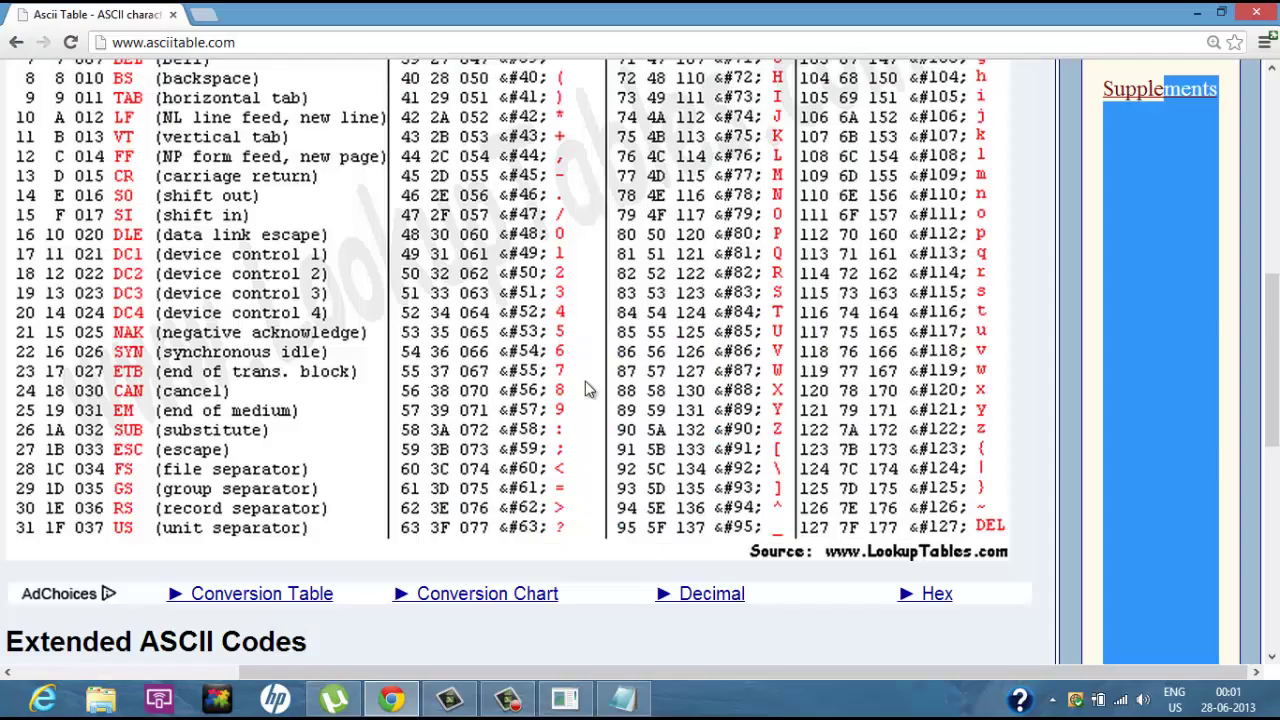
pyautogui.moveTo(1273, 424); pyautogui.dragTo(1273, 372)
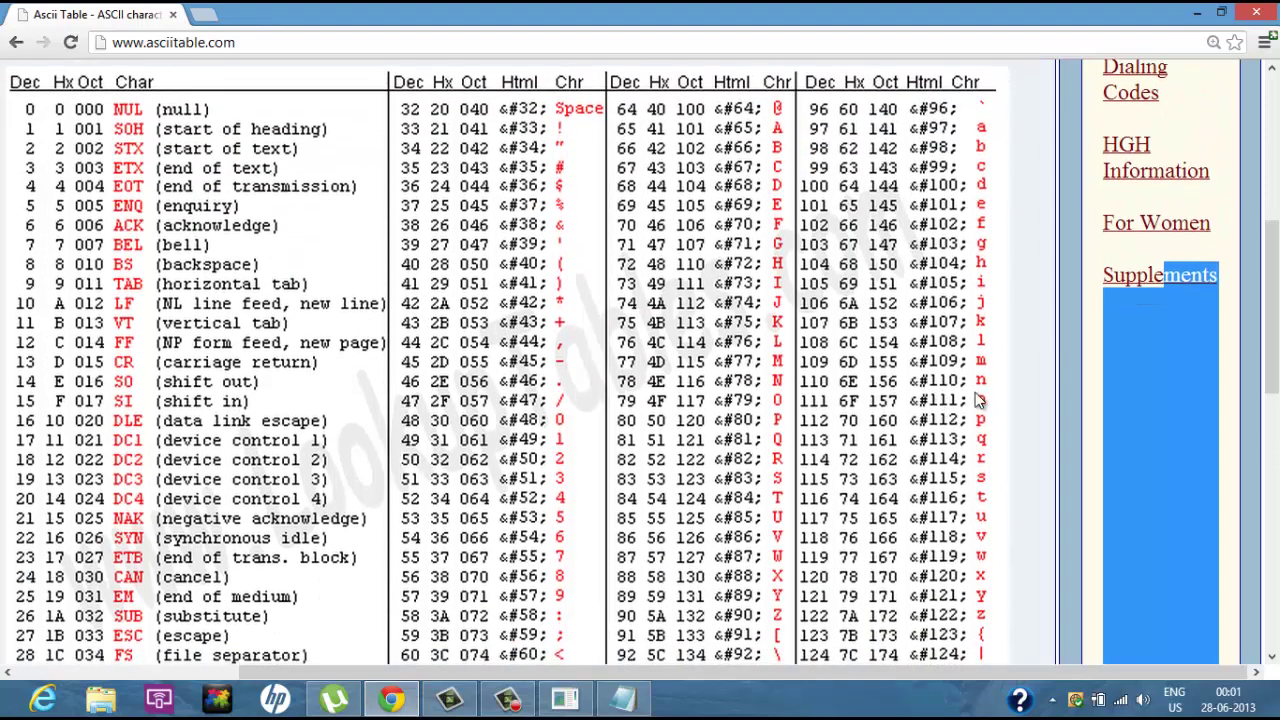
pyautogui.hotkey('alt', 'Tab')
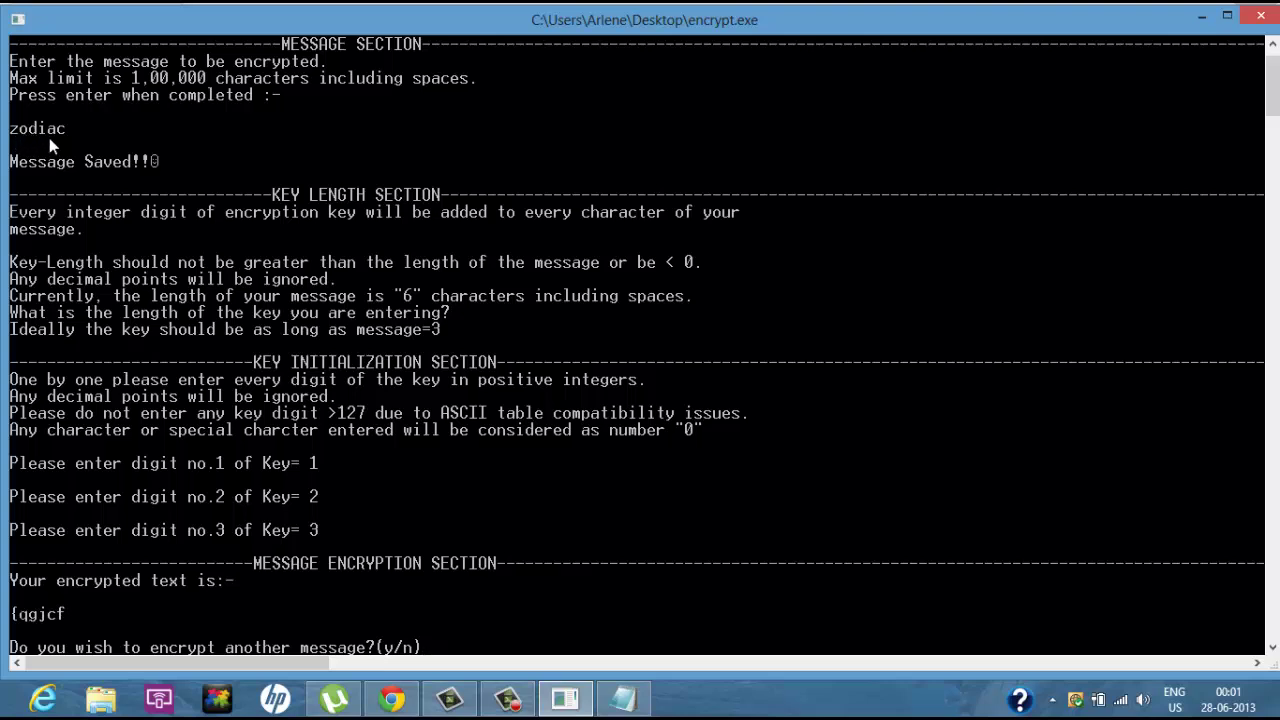
# - Answer y to encrypt another message and submit "zodiac leo" as the new message
pyautogui.moveTo(1272, 88)
pyautogui.mouseDown()
pyautogui.moveTo(1270, 115)
pyautogui.moveTo(1276, 100)
pyautogui.mouseUp()
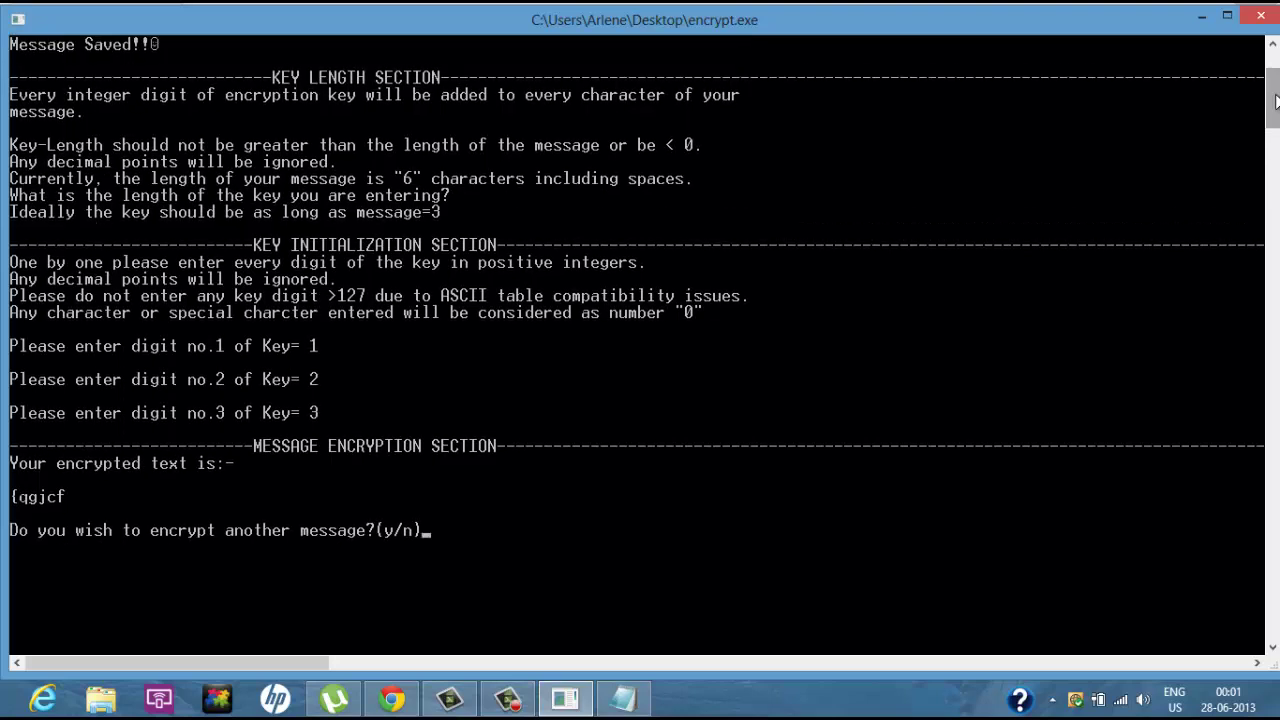
pyautogui.write('y')
pyautogui.press('Return')
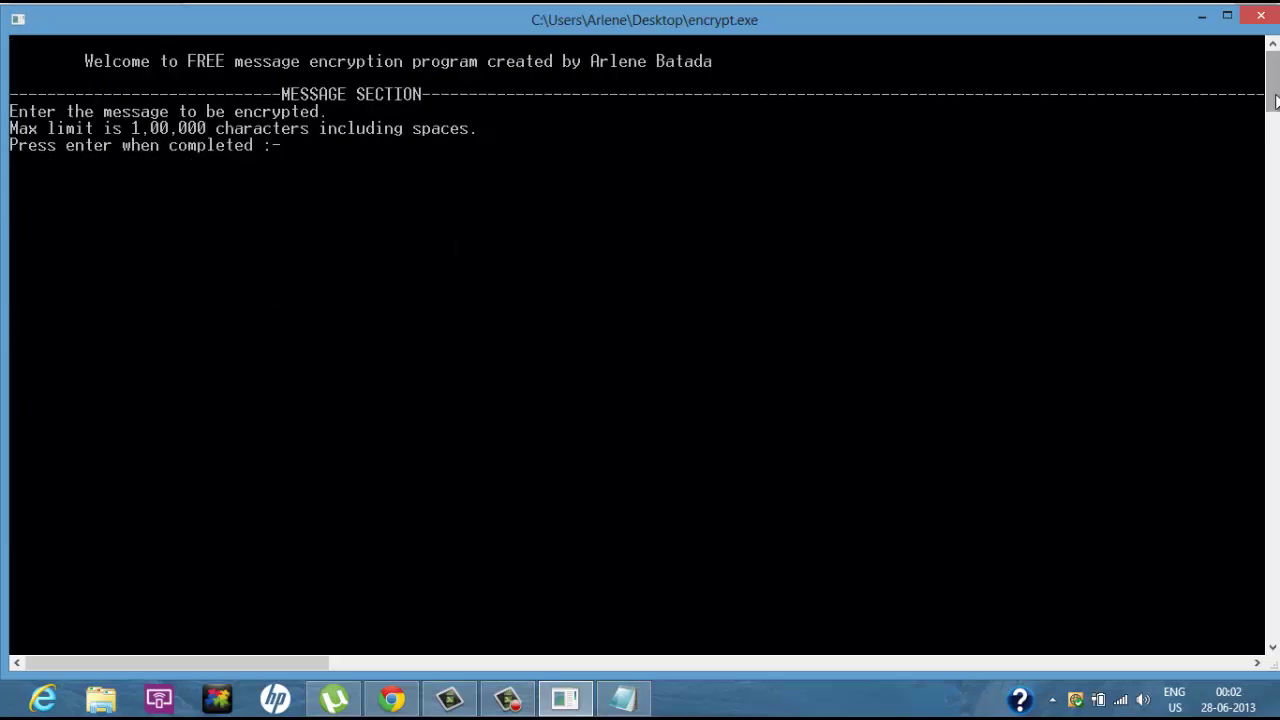
pyautogui.write('zodiac leo')
pyautogui.press('Return')
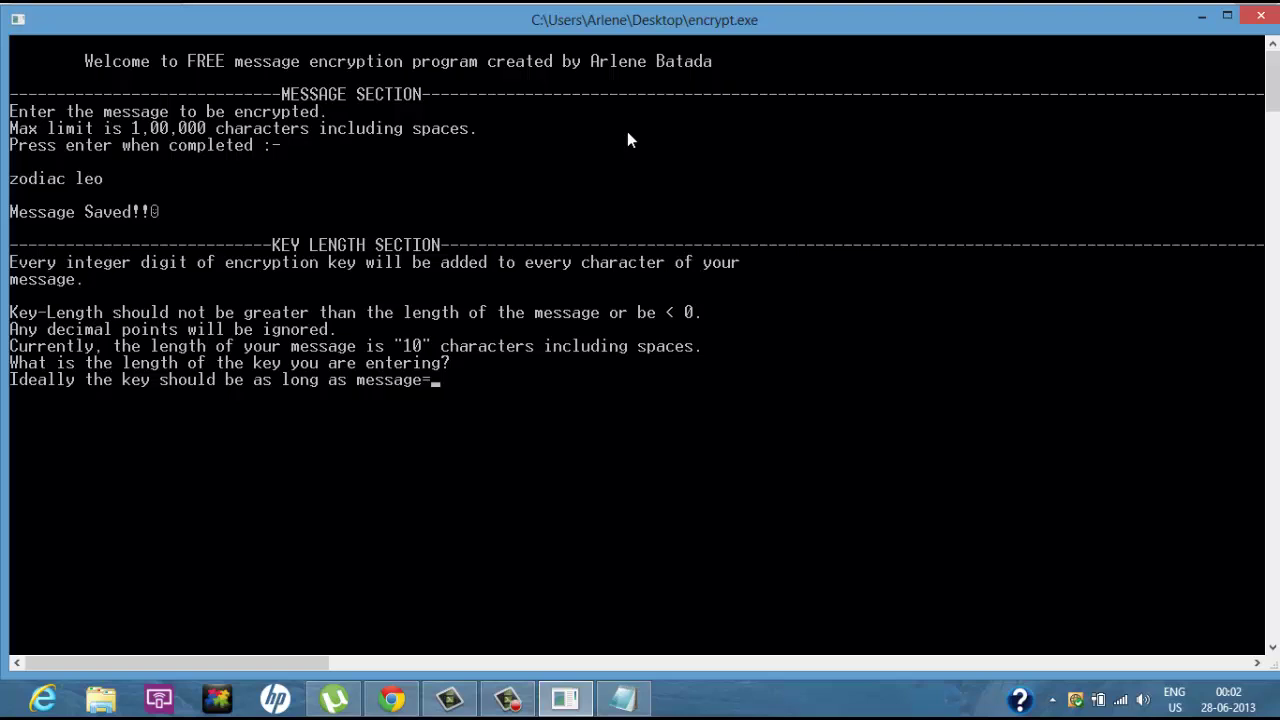
# - Set the key length to 10 and enter "a" and 1.2 as the first two key digits
pyautogui.write('0')
pyautogui.press('Return')
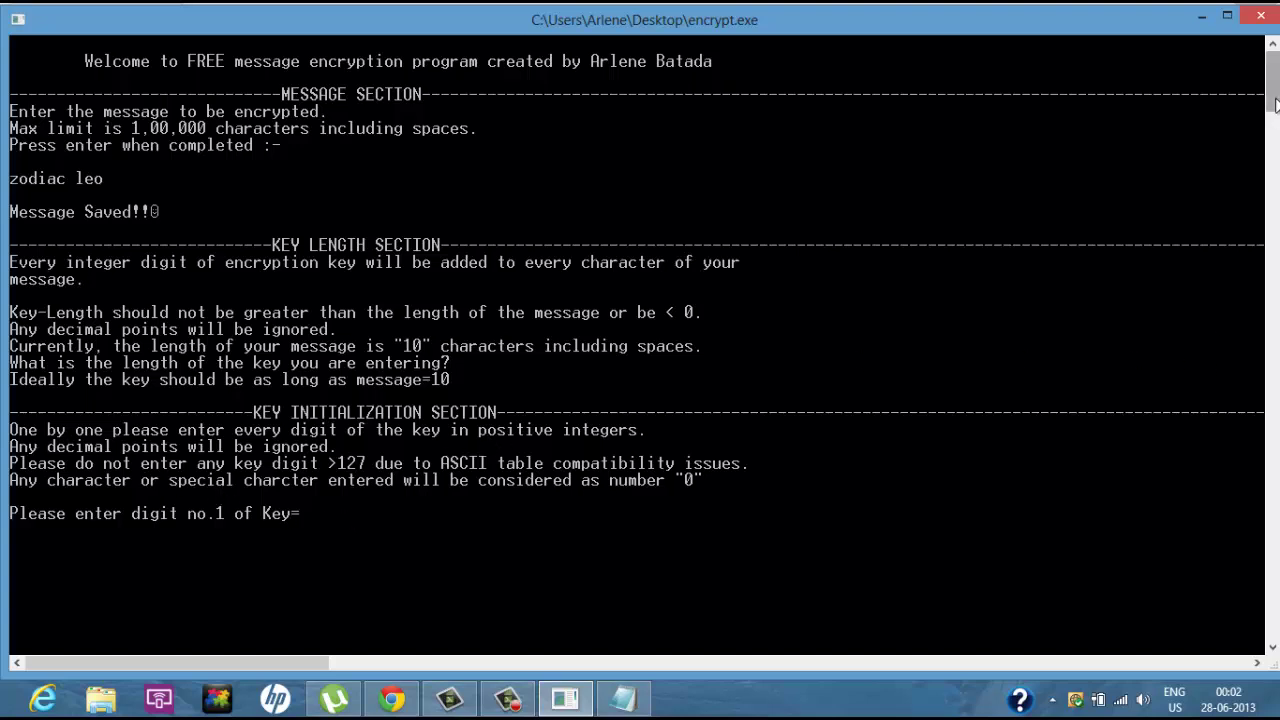
pyautogui.moveTo(1275, 105); pyautogui.dragTo(1275, 110)
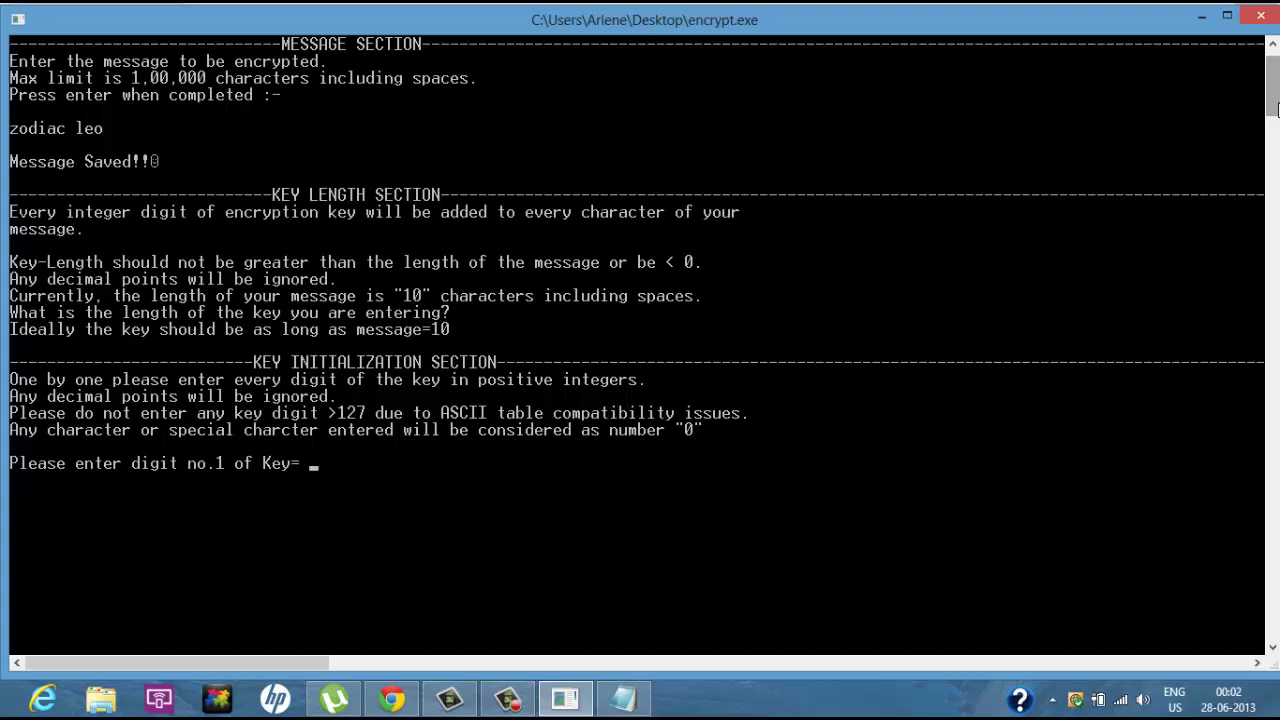
pyautogui.write('a')
pyautogui.press('Return')
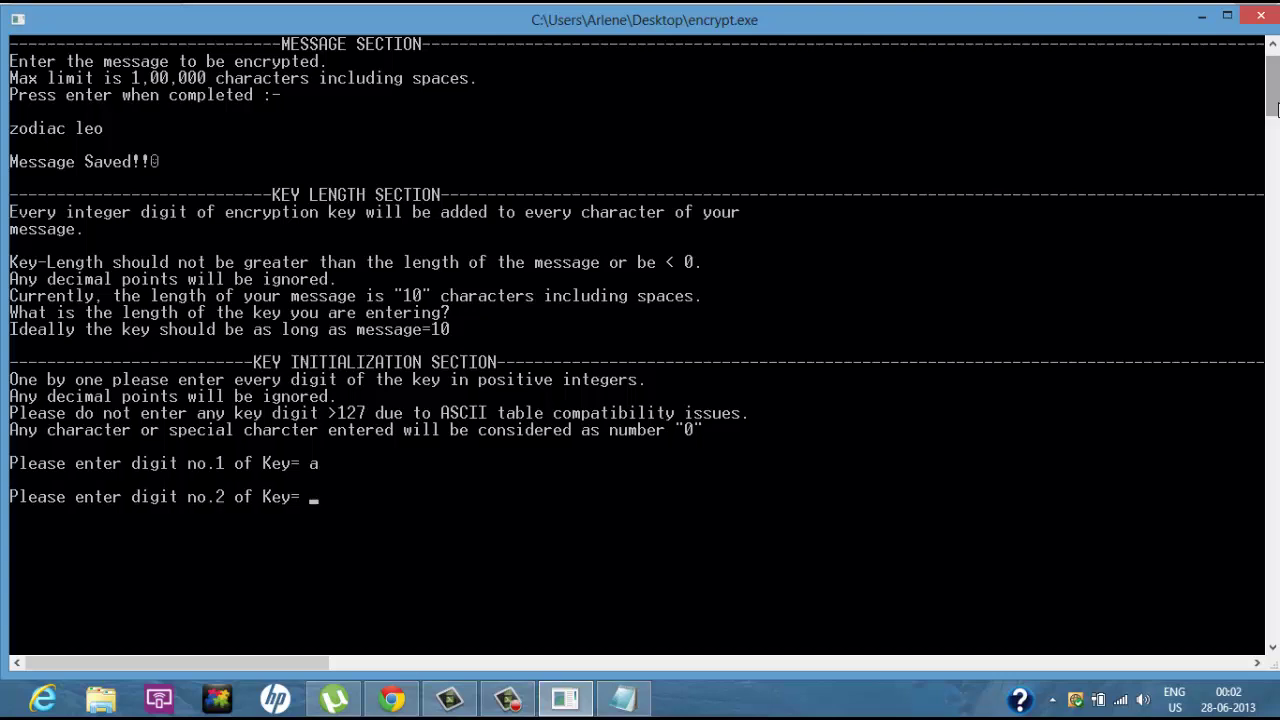
pyautogui.write('1.2')
pyautogui.press('Return')
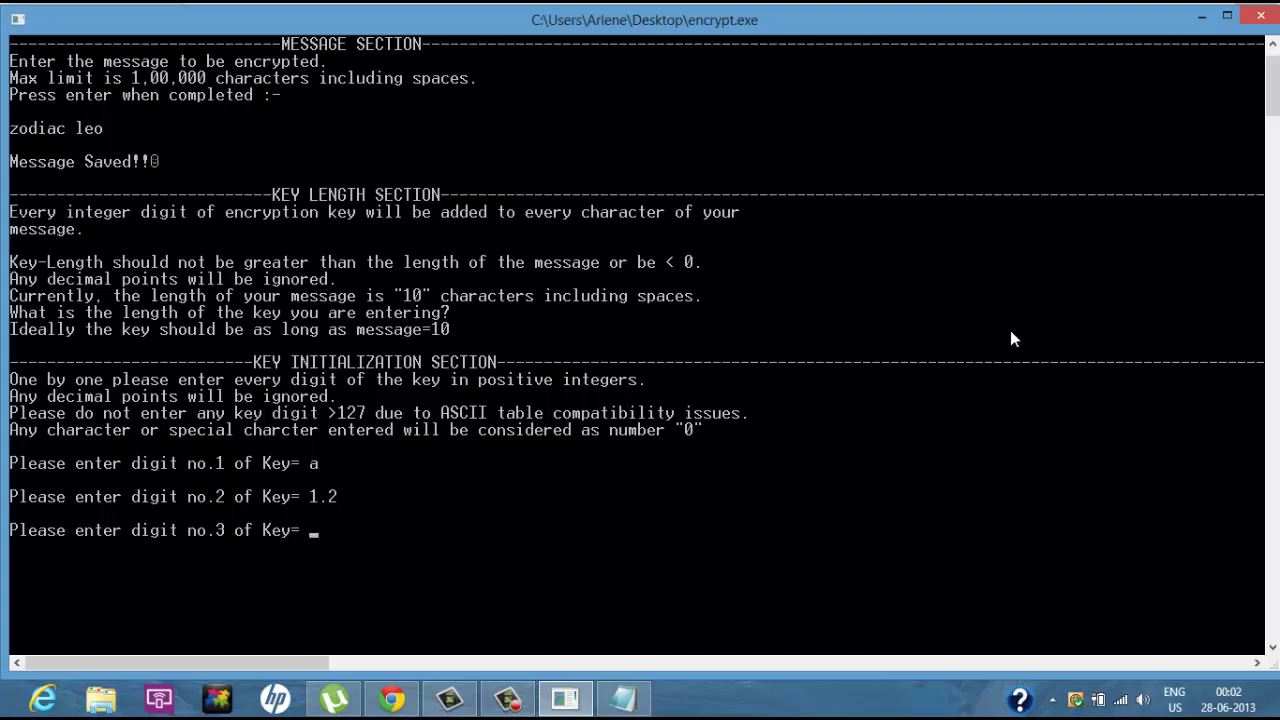
# - Enter 1 through 8 in order as key digits 3 to 10 to encrypt "zodiac leo"
pyautogui.write('1')
pyautogui.press('Return')
pyautogui.write('2')
pyautogui.press('Return')
pyautogui.write('3')
pyautogui.press('Return')
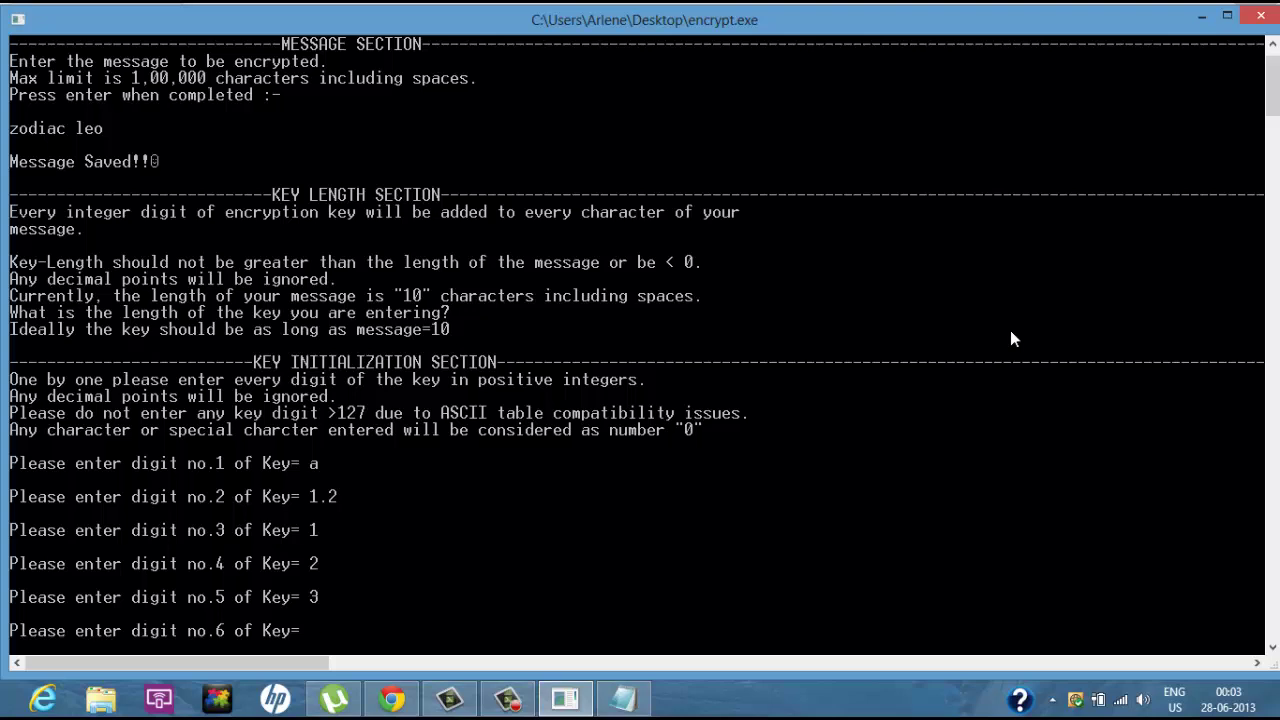
pyautogui.write('4')
pyautogui.press('Return')
pyautogui.write('5')
pyautogui.press('Return')
pyautogui.write('6')
pyautogui.press('Return')
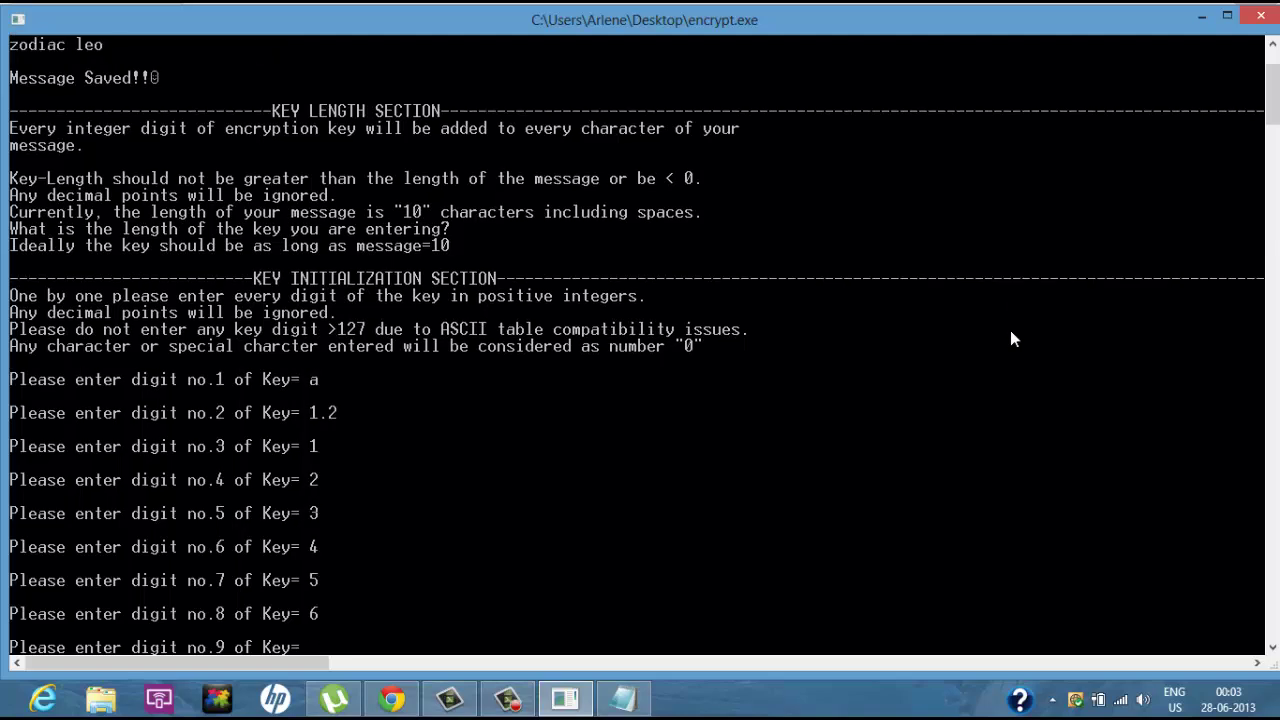
pyautogui.write('7')
pyautogui.press('Return')
pyautogui.write('8')
pyautogui.press('Return')
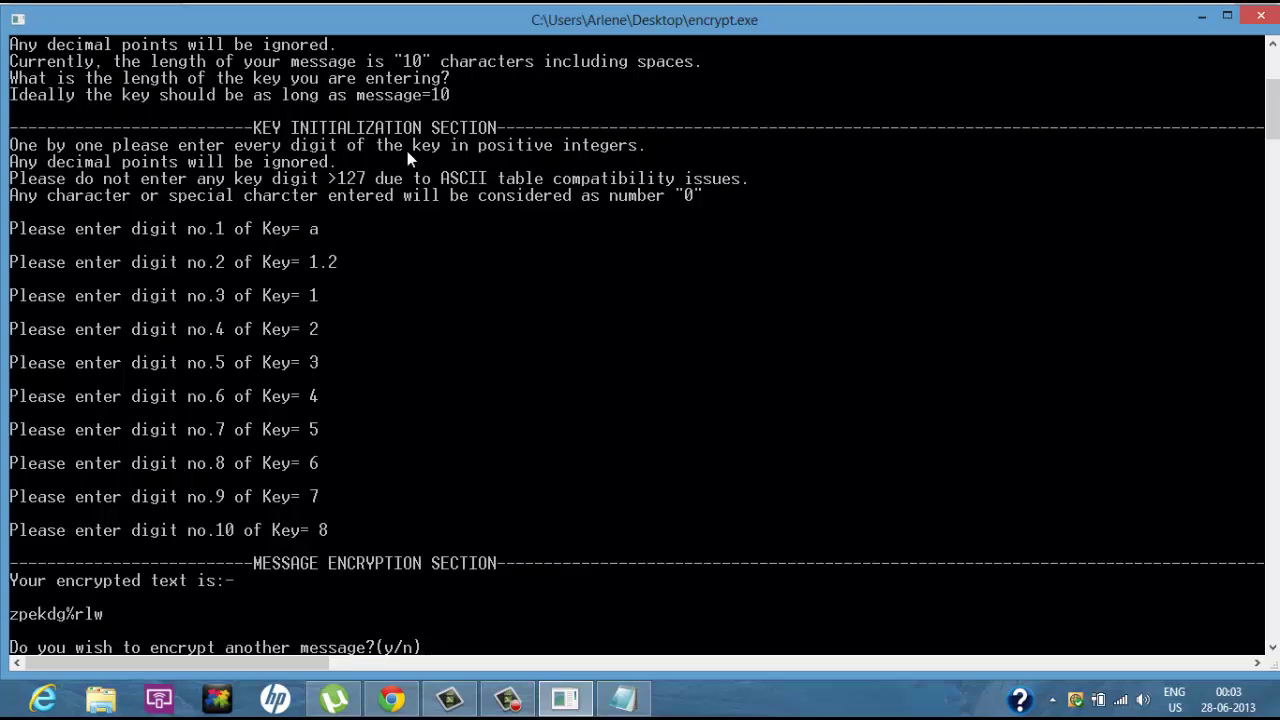
pyautogui.rightClick(528, 20)
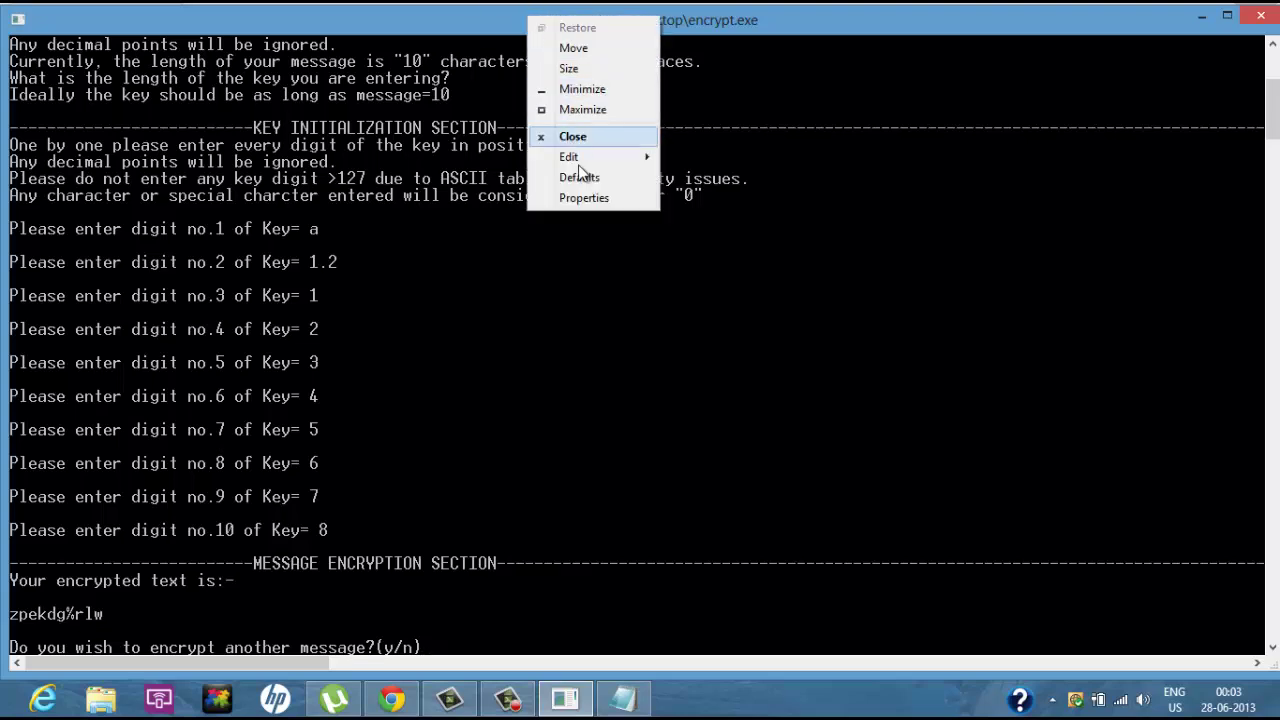
pyautogui.moveTo(578, 160)
pyautogui.click(455, 14)
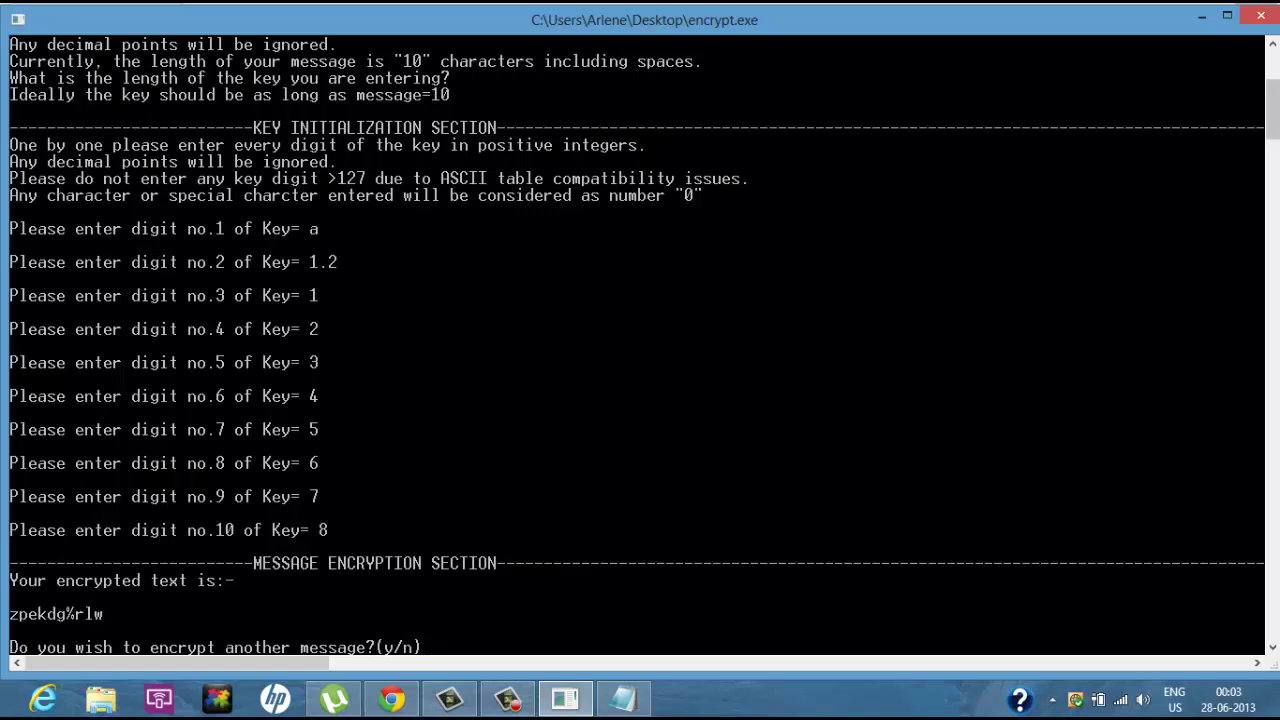
# - Mark the full encrypted text "zpekdg%rlw" in the encrypt program's output and copy it
pyautogui.moveTo(1275, 115)
pyautogui.scroll(4, 1273, 120)
pyautogui.scroll(-1, 1273, 130)
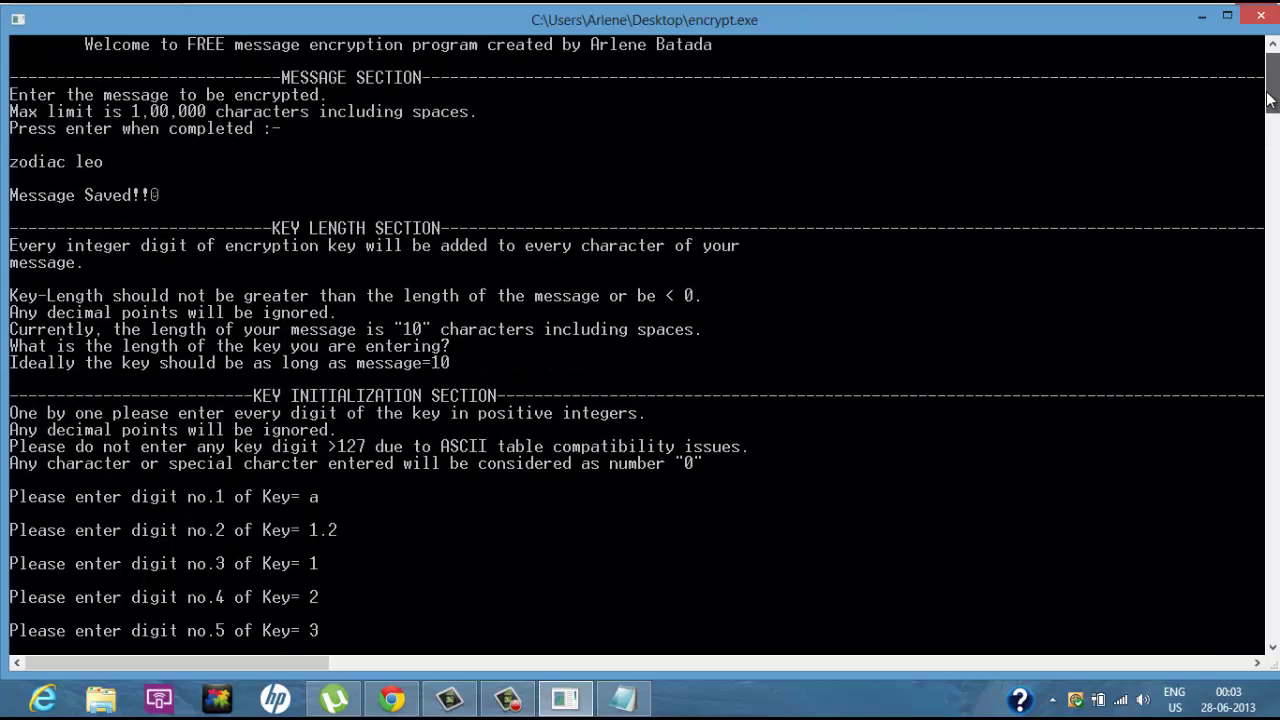
pyautogui.scroll(3, 1270, 120)
pyautogui.scroll(-6, 1270, 110)
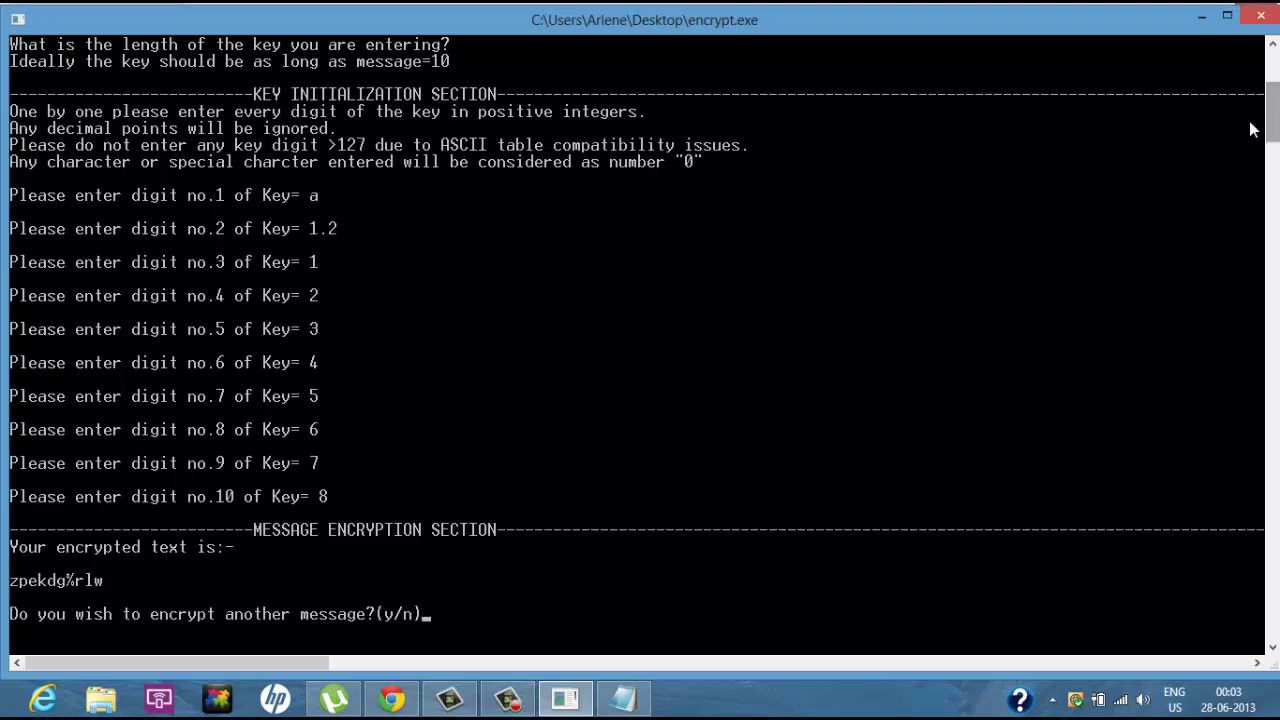
pyautogui.rightClick(780, 24)
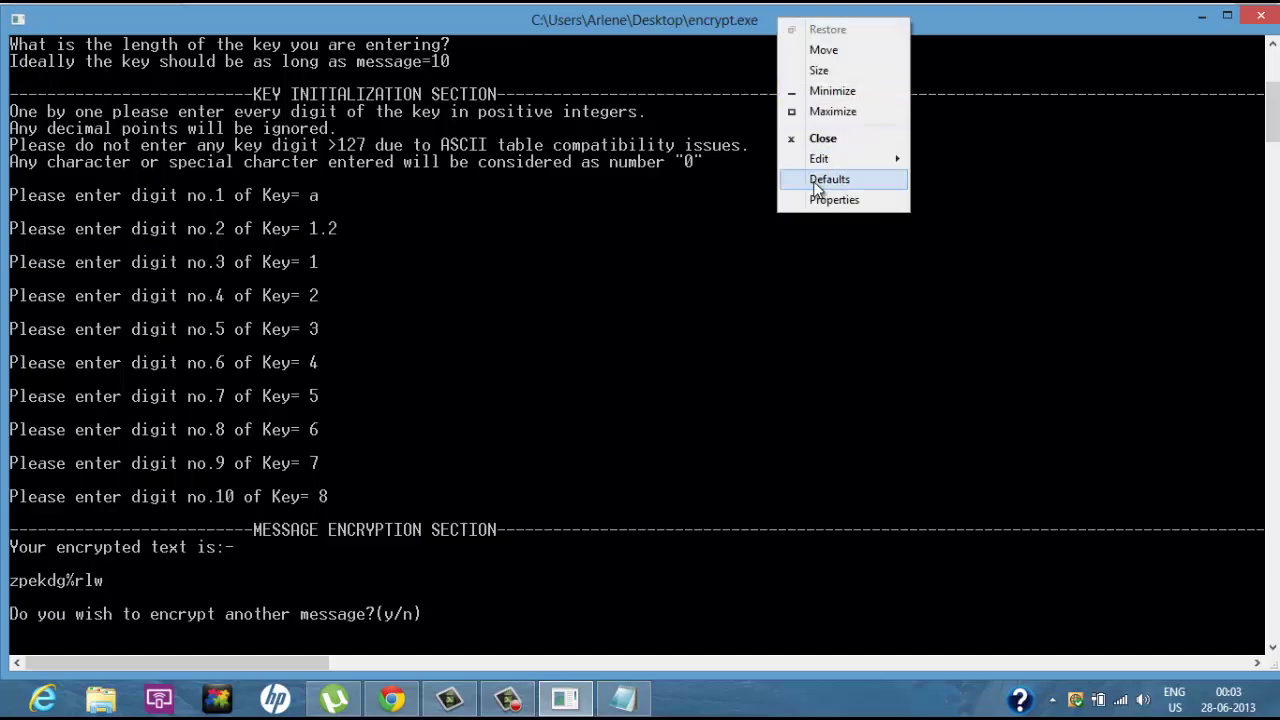
pyautogui.click(920, 163)
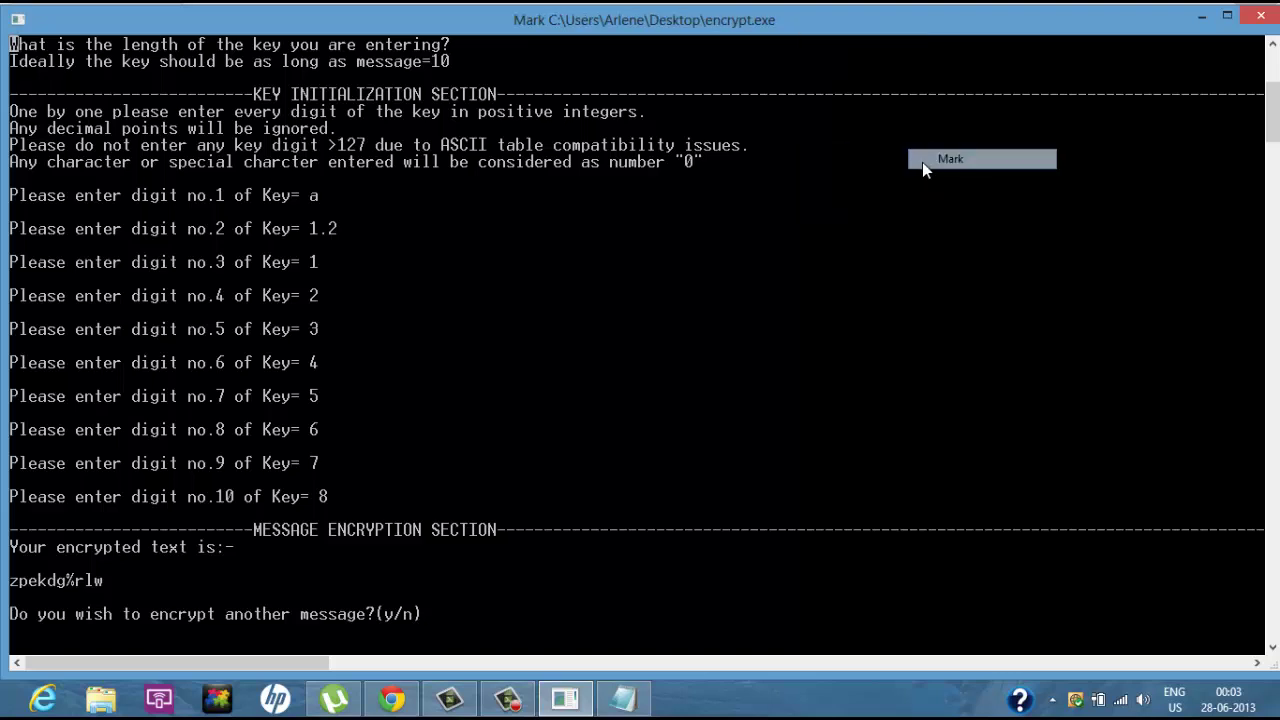
pyautogui.press('Down')
pyautogui.press('Down')
pyautogui.press('Down')
pyautogui.press('Down')
pyautogui.press('Down')
pyautogui.press('Down')
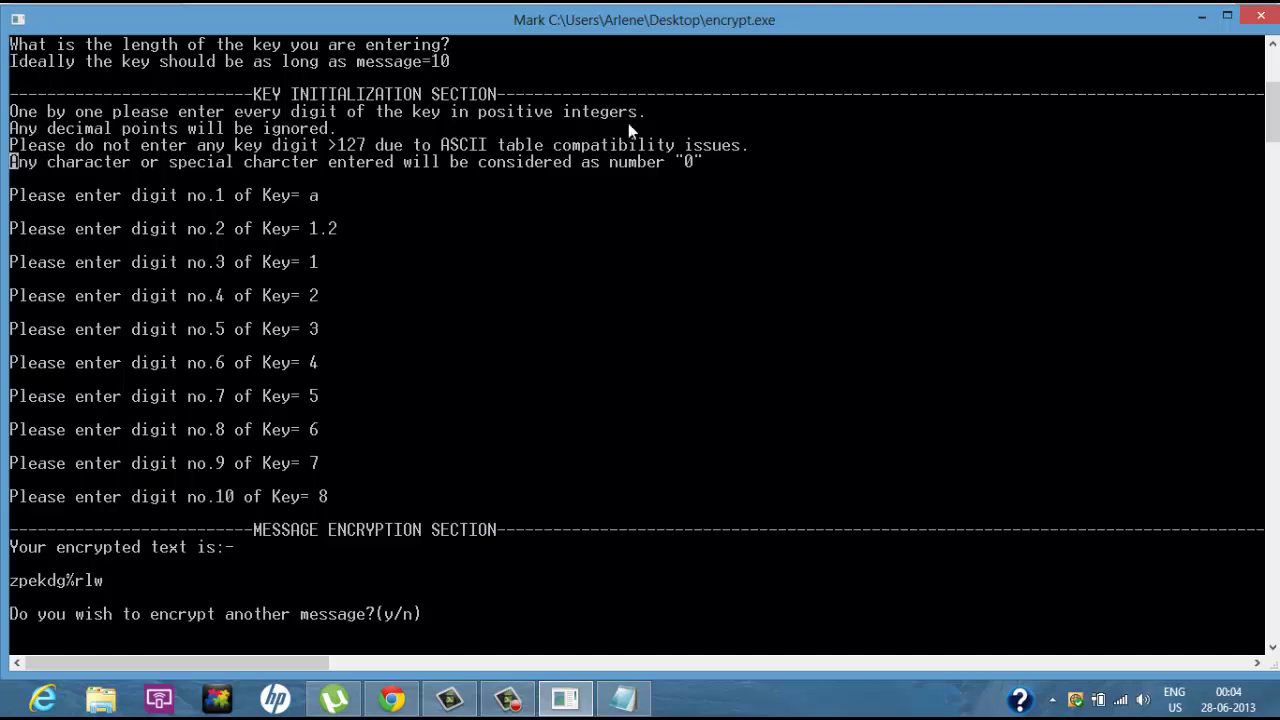
pyautogui.press('Down')
pyautogui.press('Down')
pyautogui.press('Down')
pyautogui.press('Down')
pyautogui.press('Down')
pyautogui.press('Down')
pyautogui.press('Down')
pyautogui.press('Down')
pyautogui.press('Down')
pyautogui.hotkey('shift', 'Right')
pyautogui.hotkey('shift', 'Right')
pyautogui.hotkey('shift', 'Right')
pyautogui.hotkey('shift', 'Right')
pyautogui.hotkey('shift', 'Right')
pyautogui.hotkey('shift', 'Right')
pyautogui.hotkey('shift', 'Right')
pyautogui.hotkey('shift', 'Right')
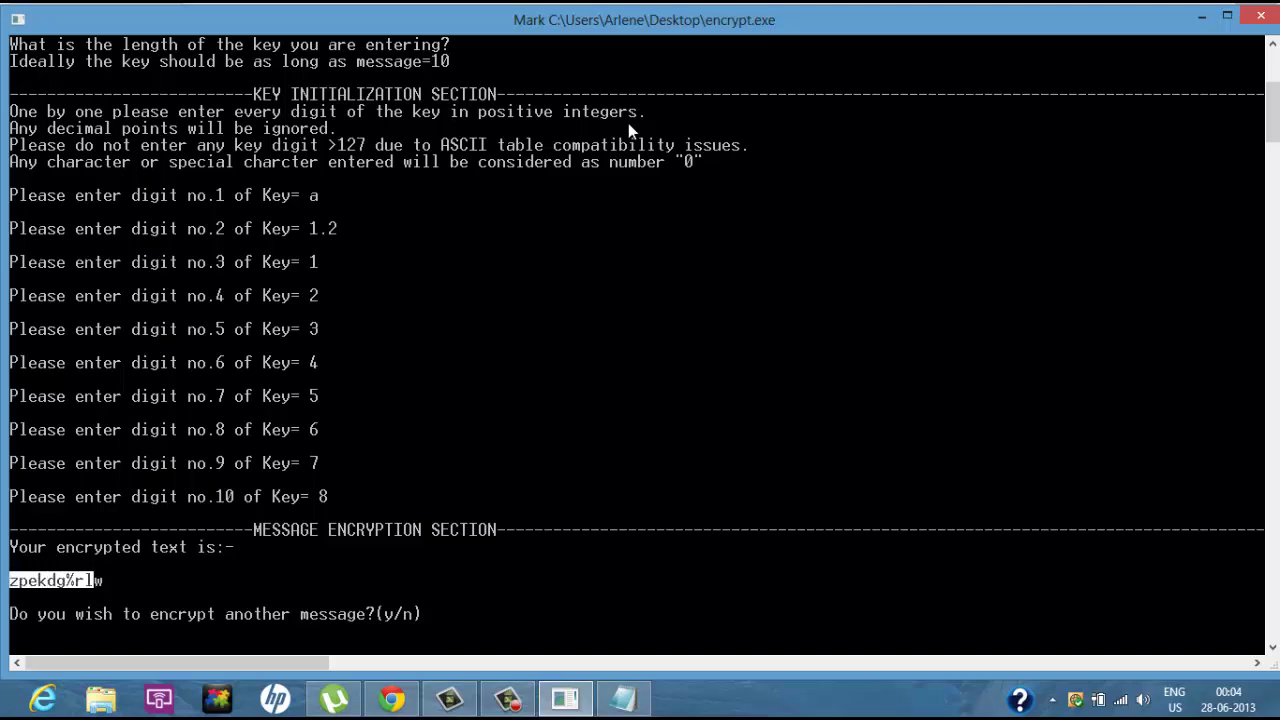
pyautogui.hotkey('shift', 'Right')
pyautogui.rightClick(612, 22)
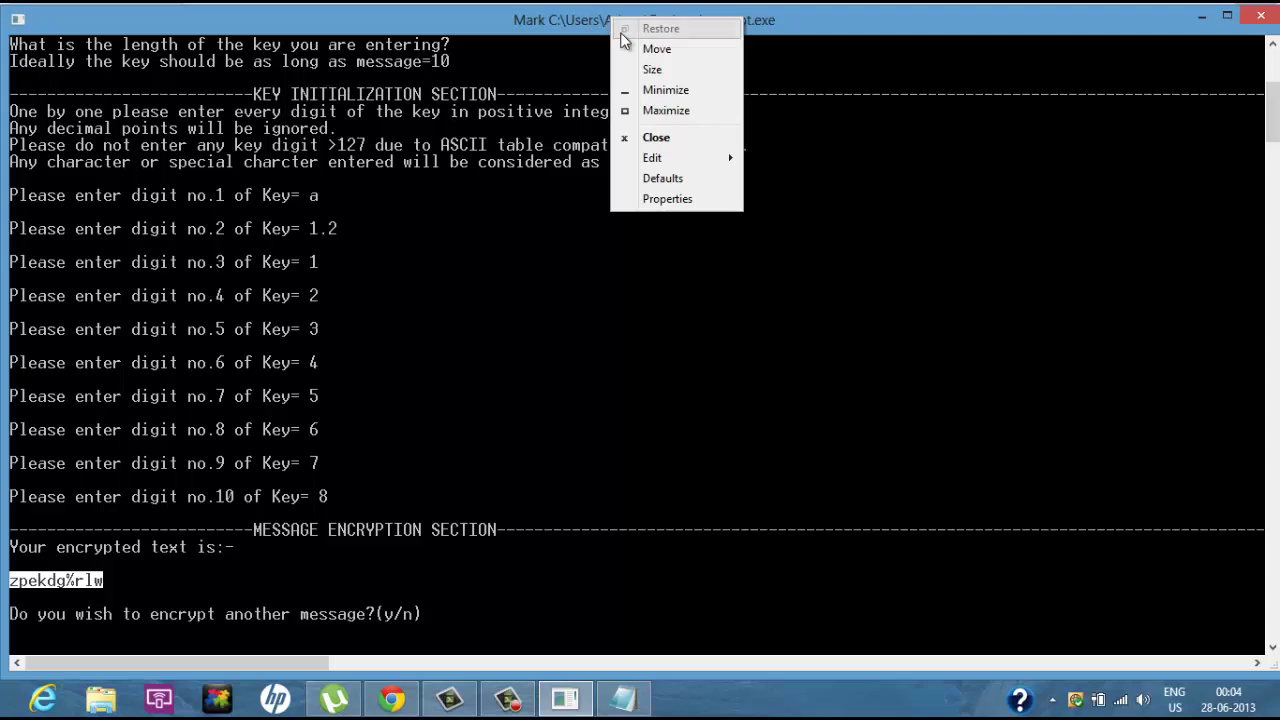
pyautogui.moveTo(697, 166)
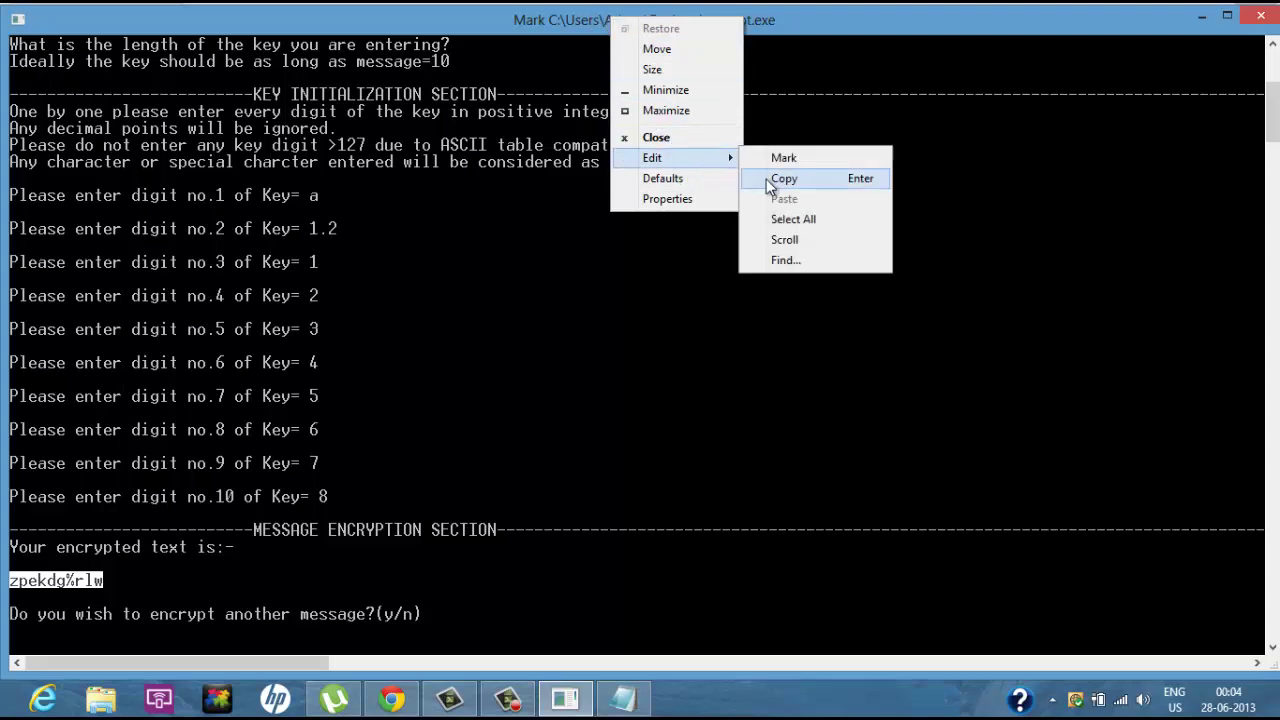
pyautogui.click(766, 179)
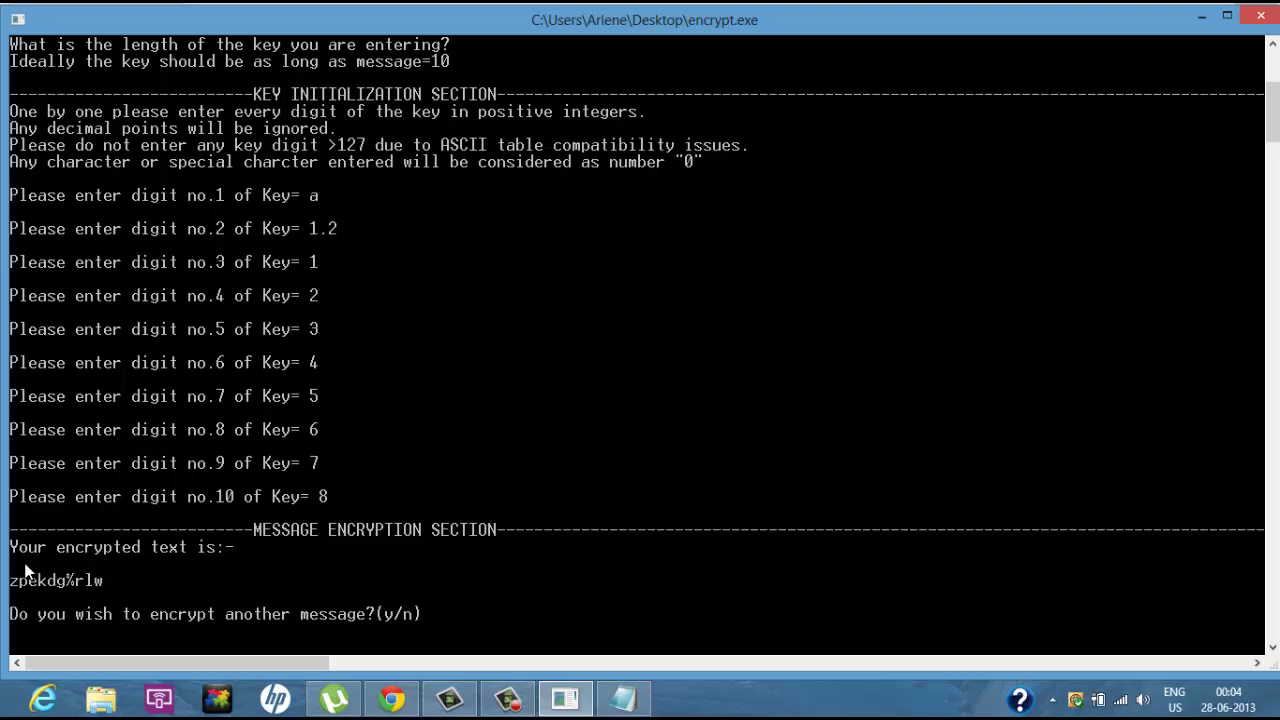
pyautogui.press('super+c')
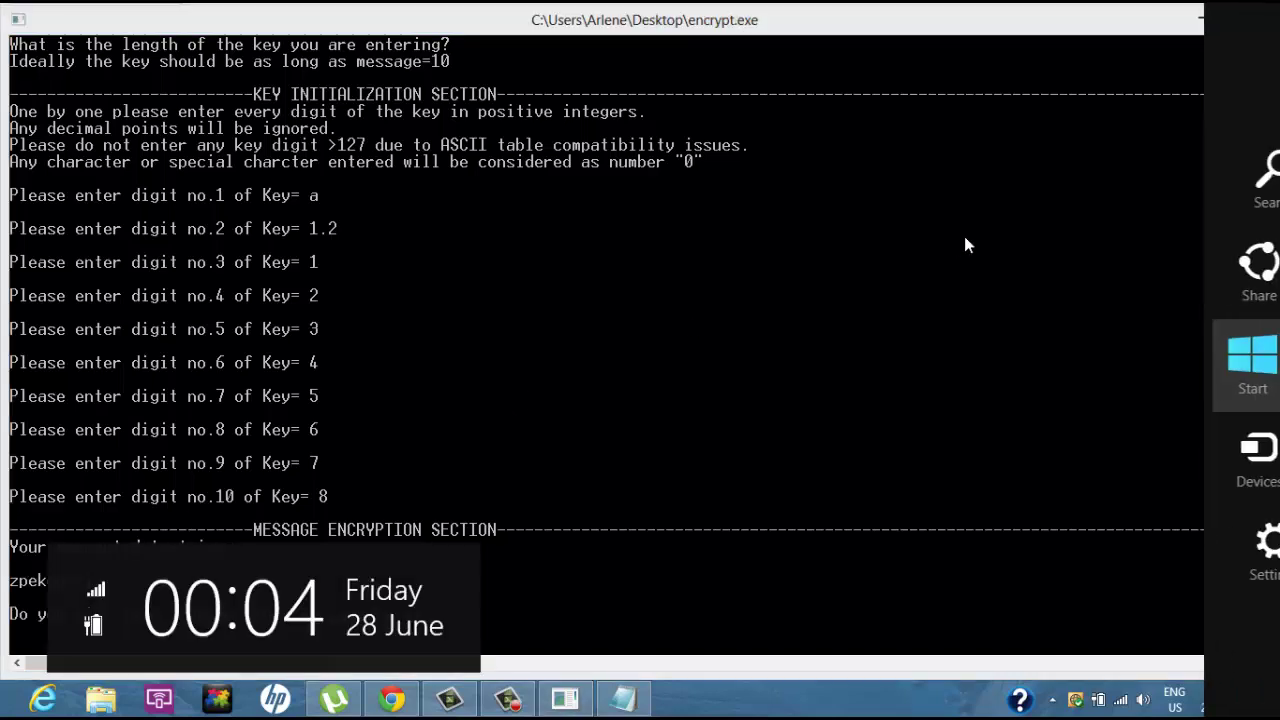
pyautogui.press('Escape')
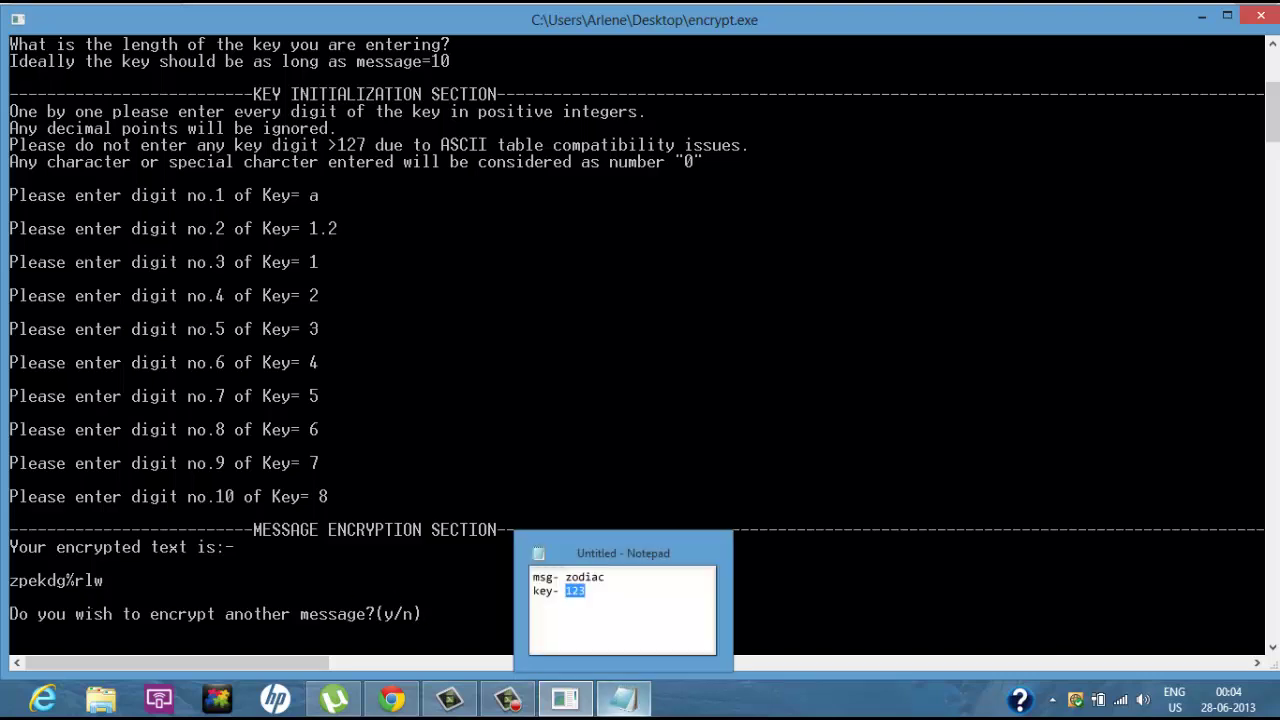
# - Switch to Notepad, replace its entire contents with the copied encrypted text, and minimize the window
pyautogui.click(623, 700)
pyautogui.hotkey('ctrl', 'a')
pyautogui.press('Delete')
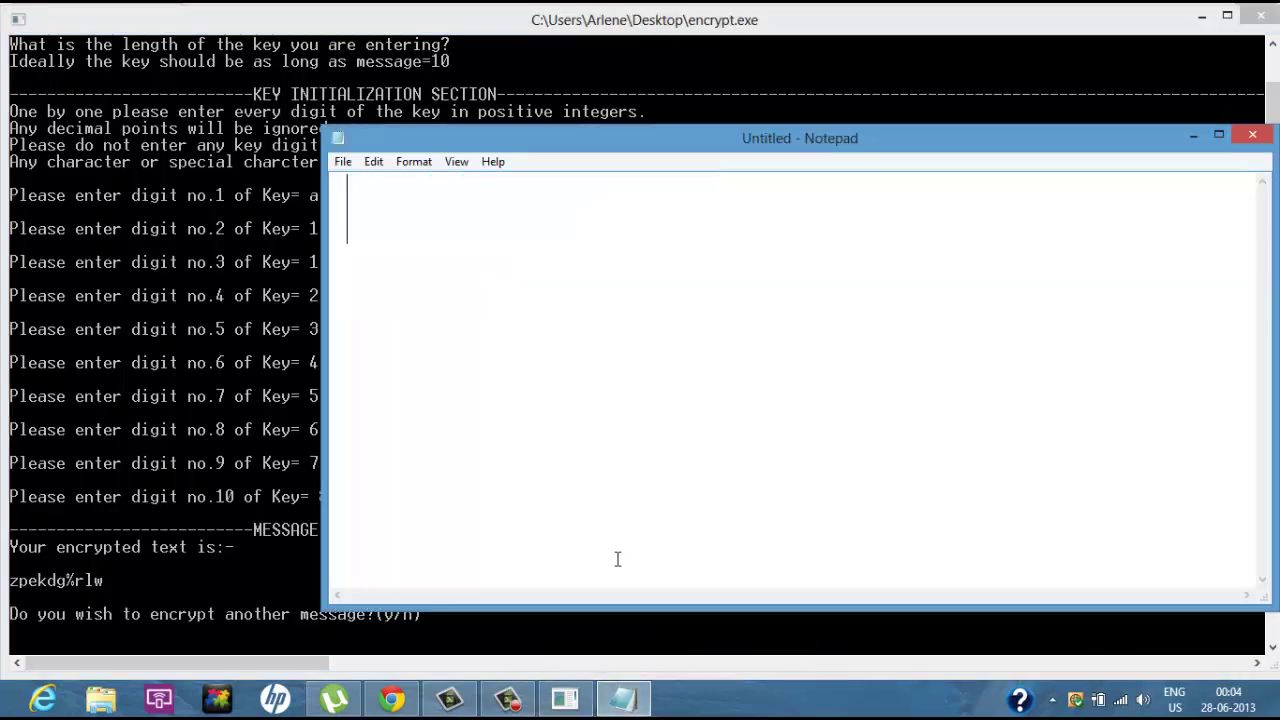
pyautogui.hotkey('ctrl', 'v')
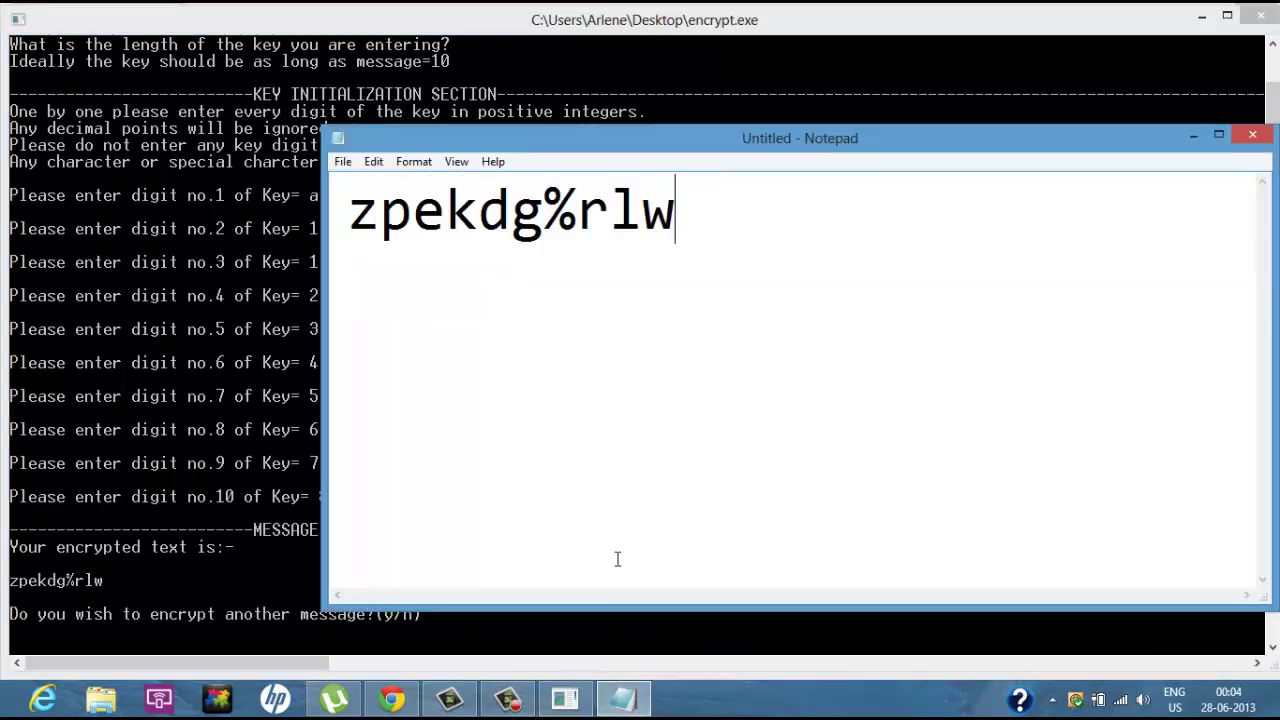
pyautogui.click(1194, 137)
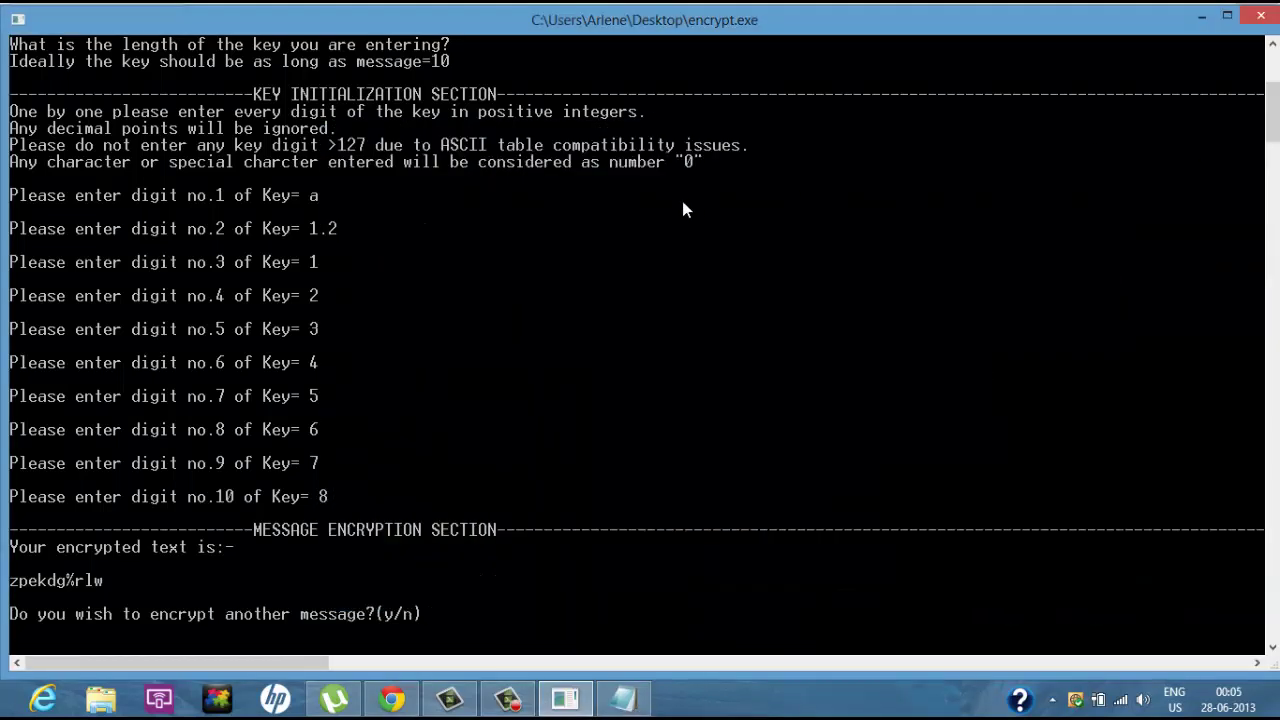
# - Launch decrypt.exe from the desktop, check the encrypt program's output, and return to the decrypt program
pyautogui.press('super+d')
pyautogui.doubleClick(250, 35)
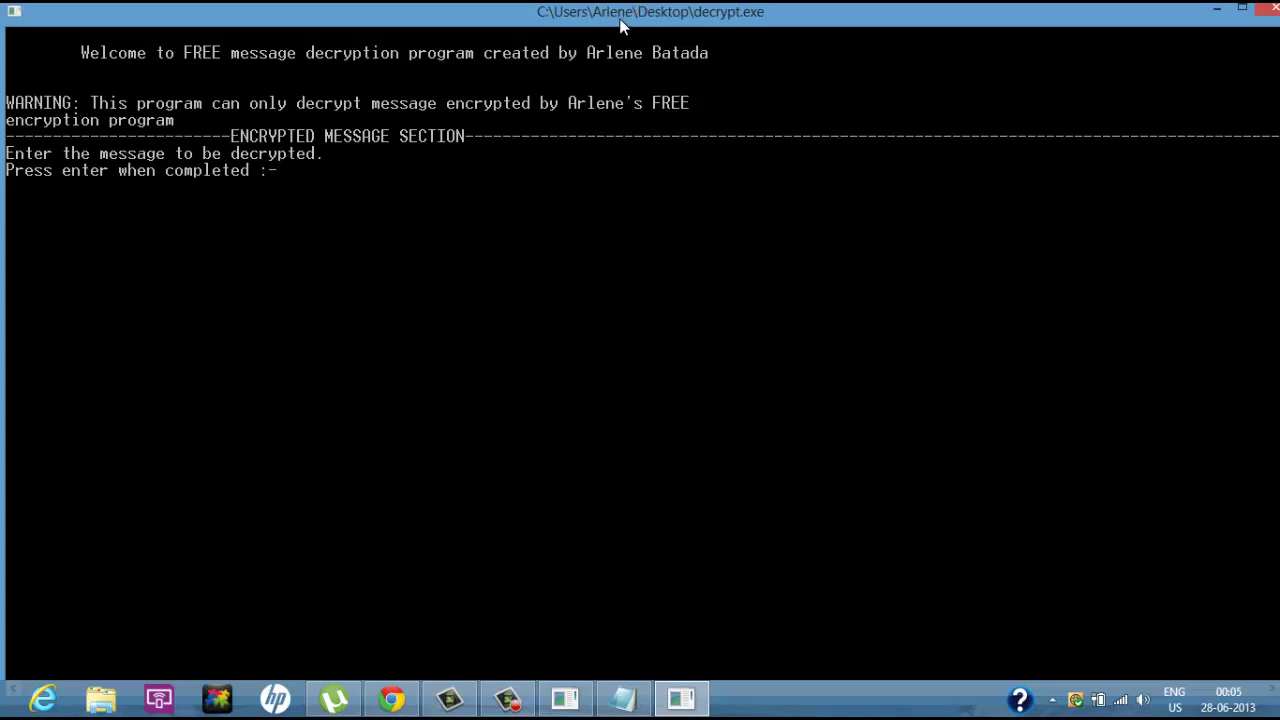
pyautogui.click(565, 698)
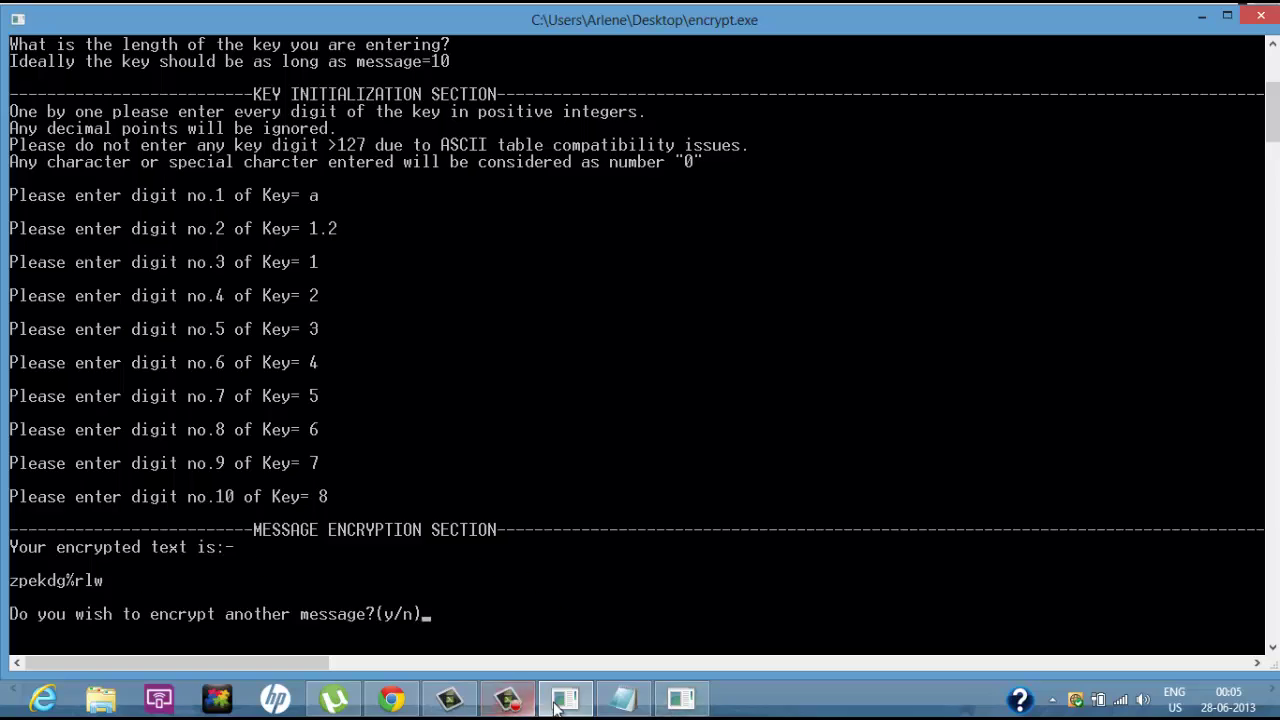
pyautogui.click(681, 698)
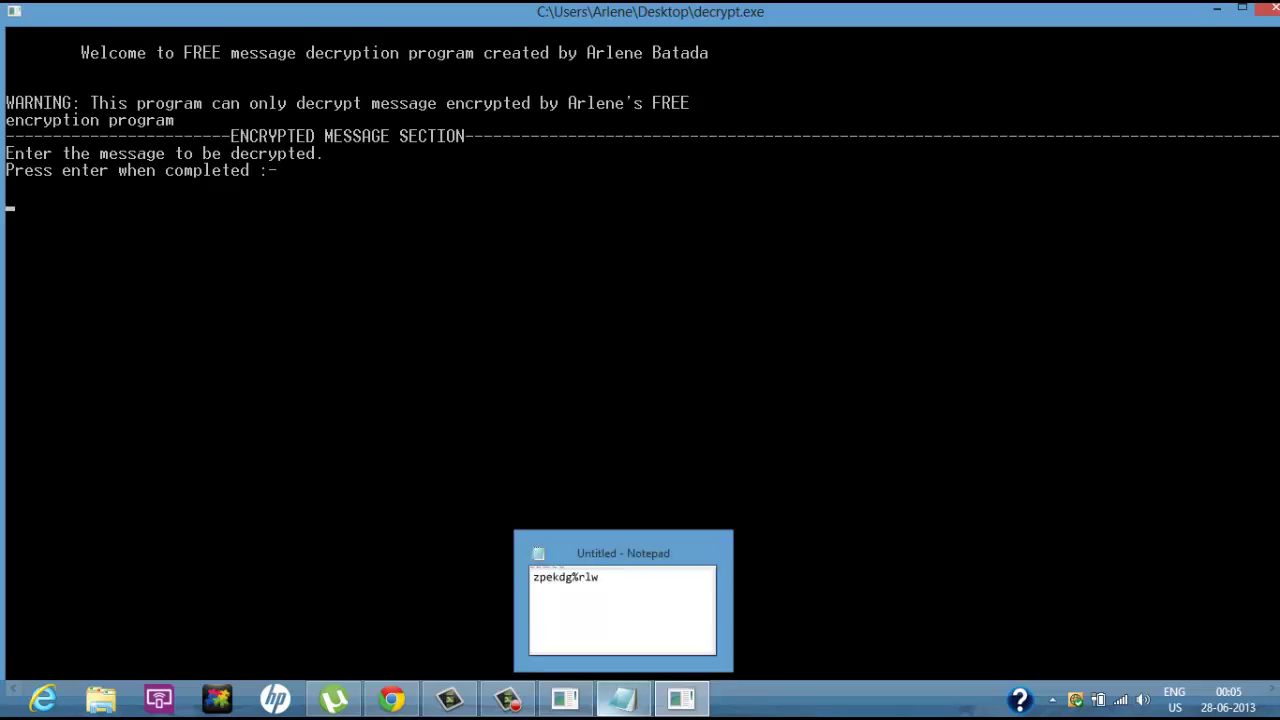
# - Copy the encrypted text "zpekdg%rlw" from Notepad and submit it as the message to decrypt in the decrypt program
pyautogui.click(622, 698)
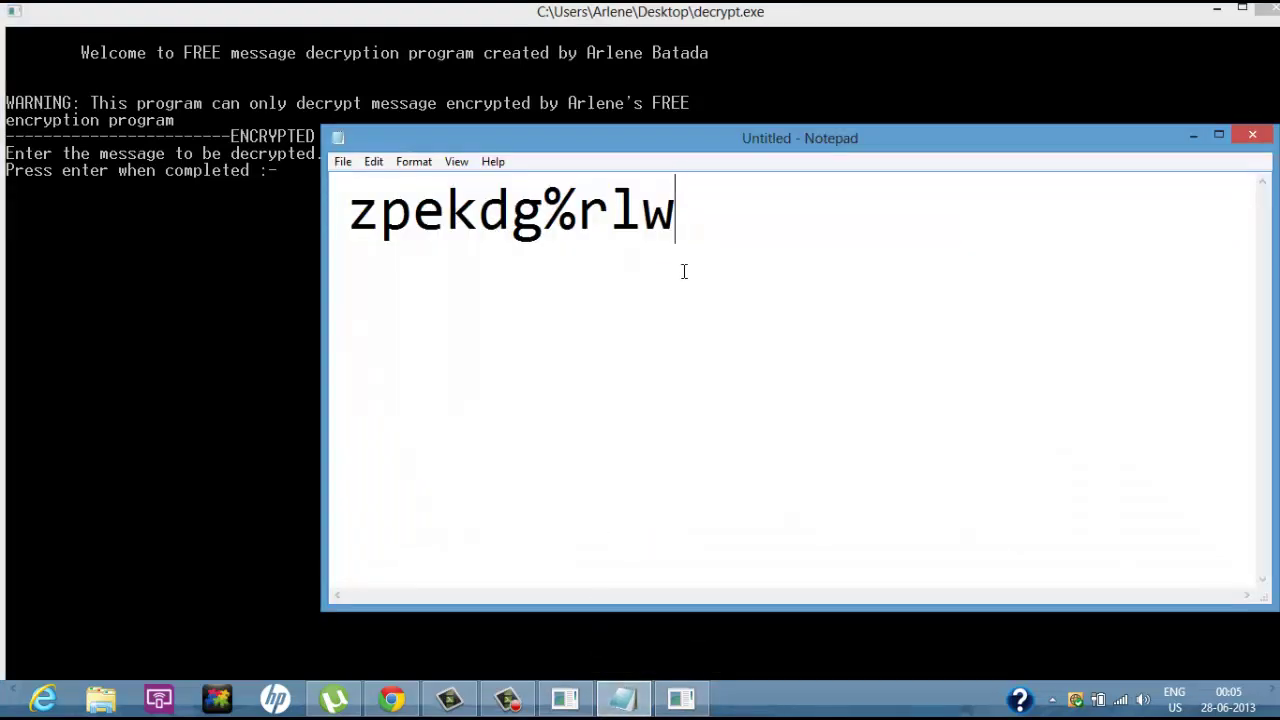
pyautogui.hotkey('ctrl', 'a')
pyautogui.press('super+c')
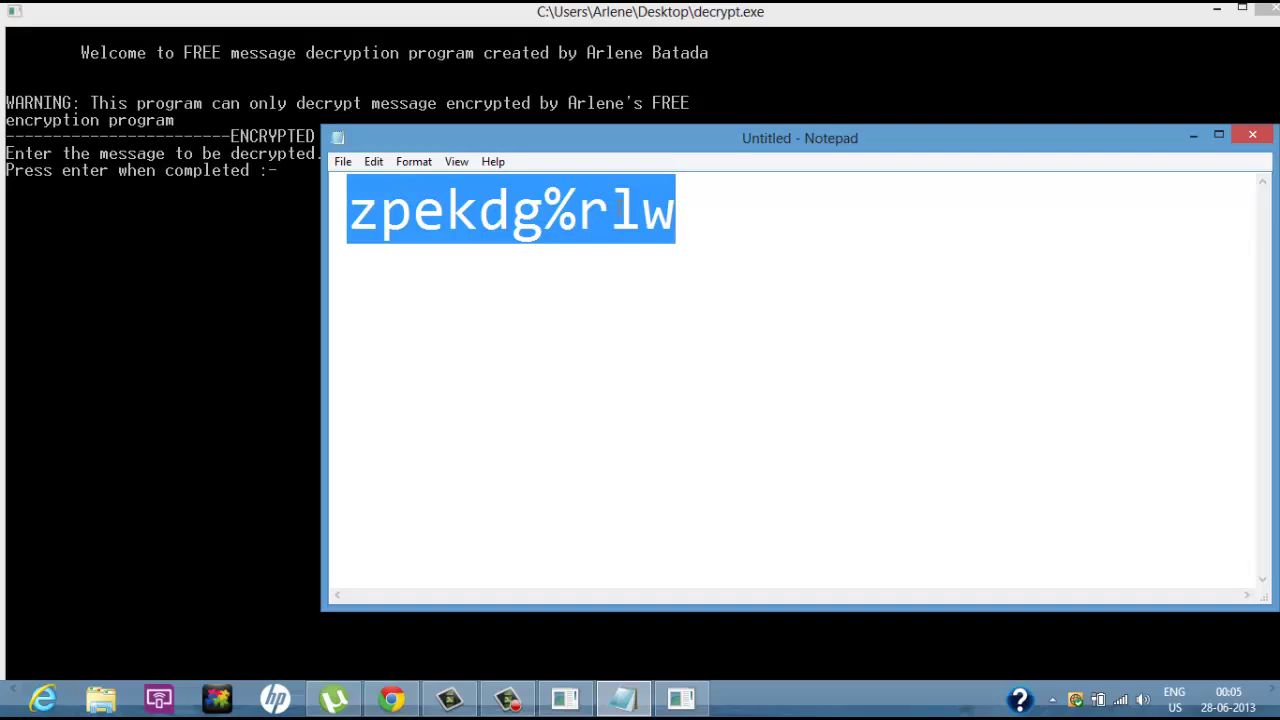
pyautogui.click(621, 698)
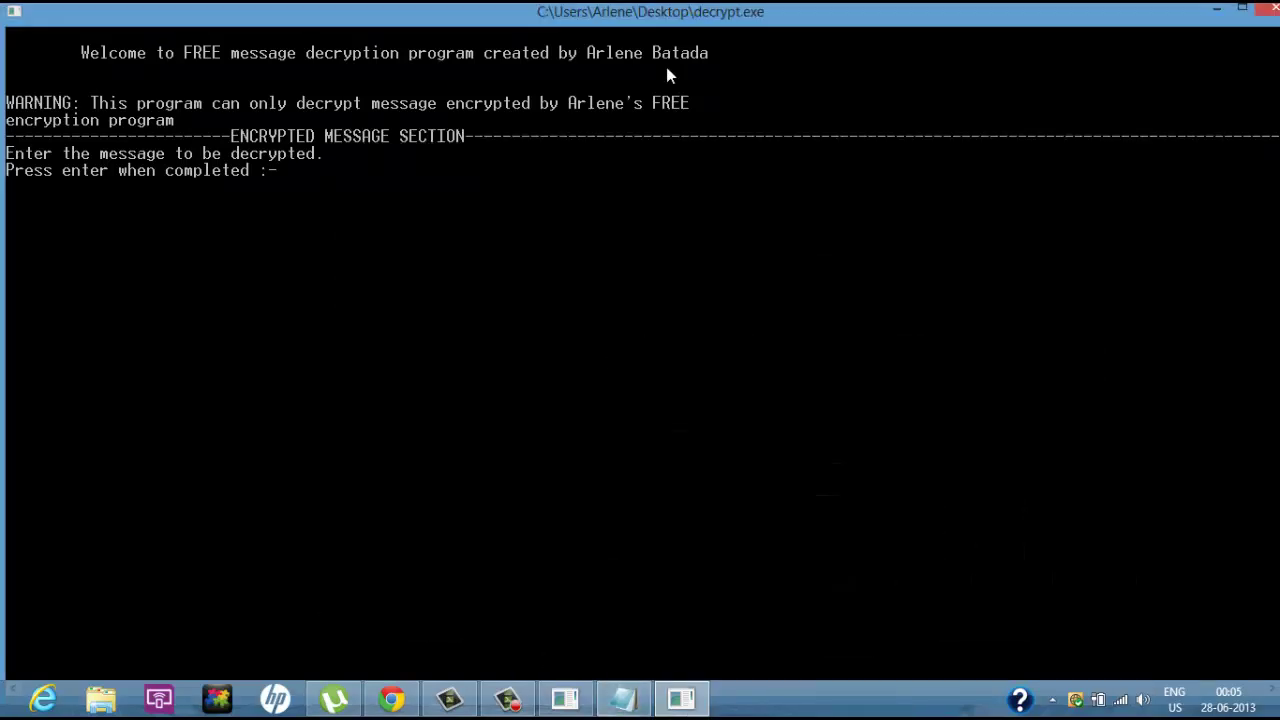
pyautogui.rightClick(648, 17)
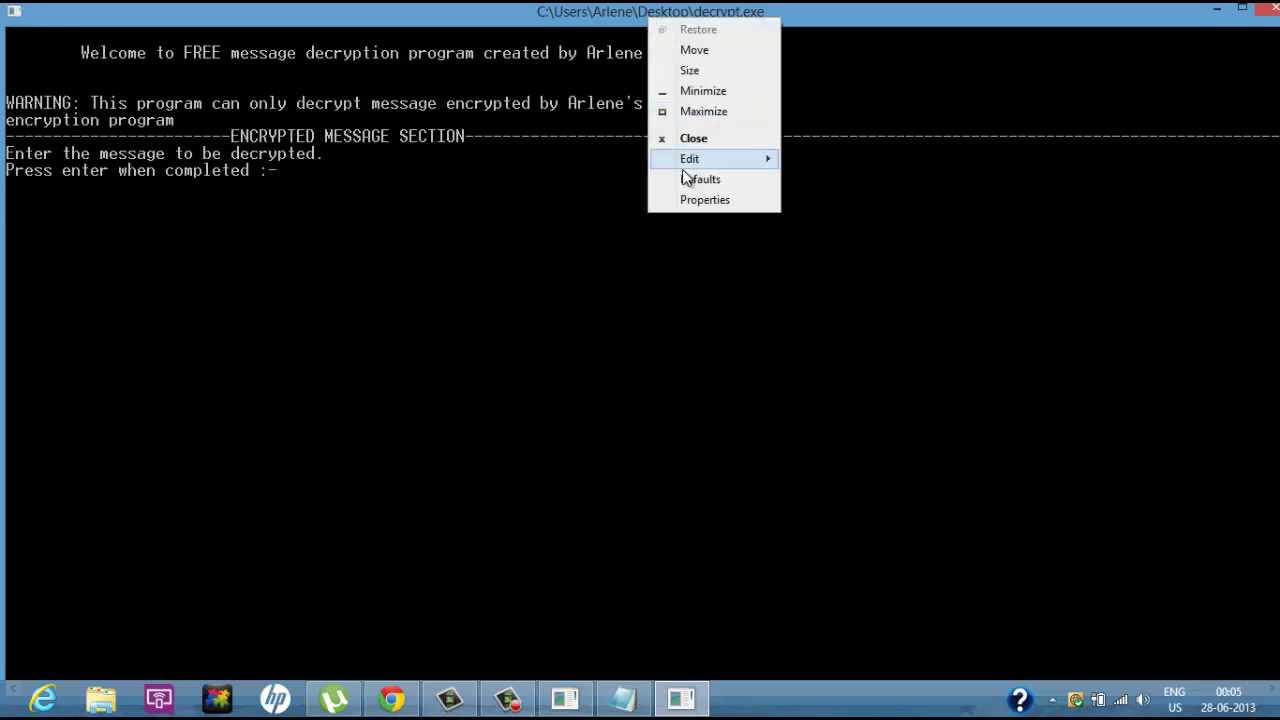
pyautogui.moveTo(717, 162)
pyautogui.click(821, 200)
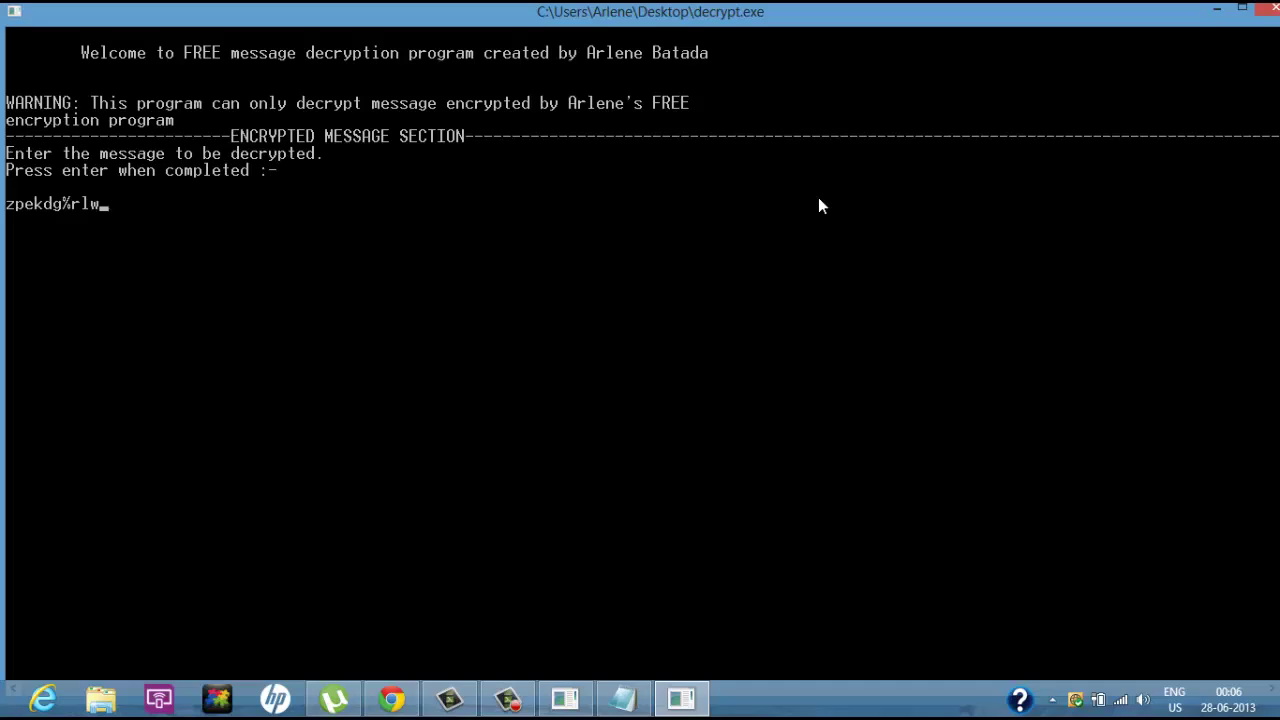
pyautogui.press('Return')
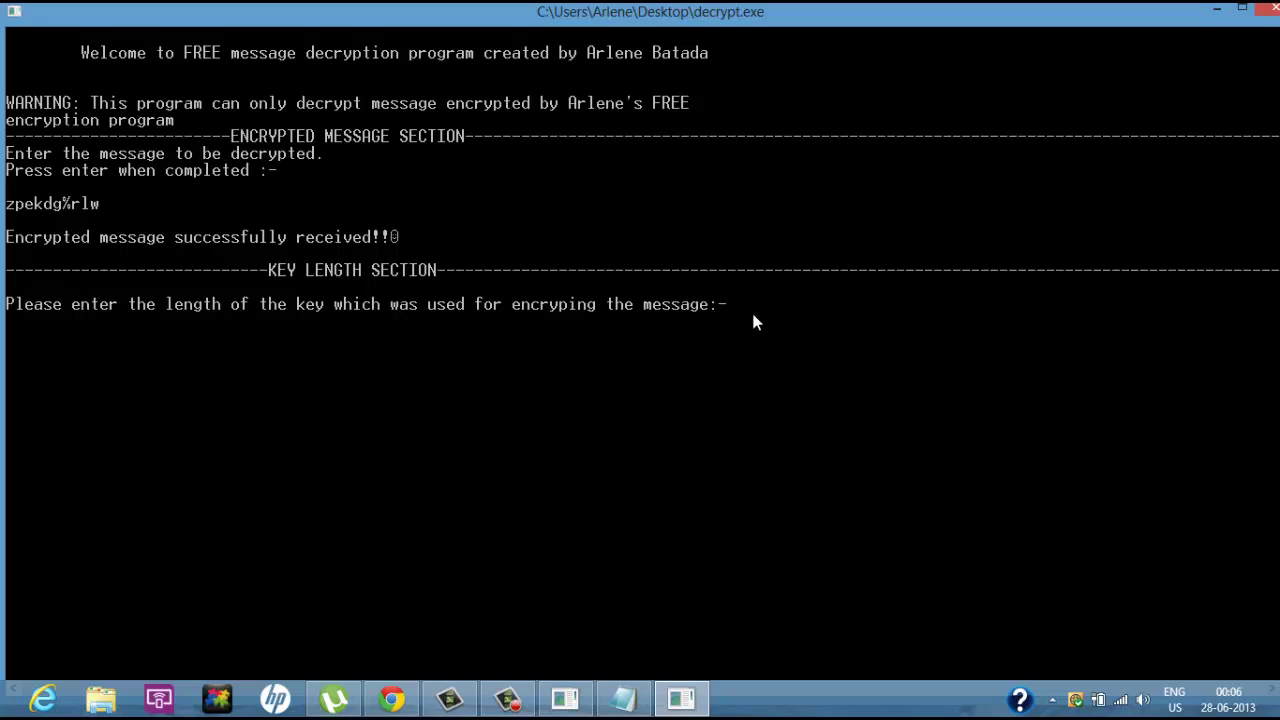
# - Check the key in the encrypt program, then submit 10 as the key length in the decrypt program
pyautogui.click(565, 698)
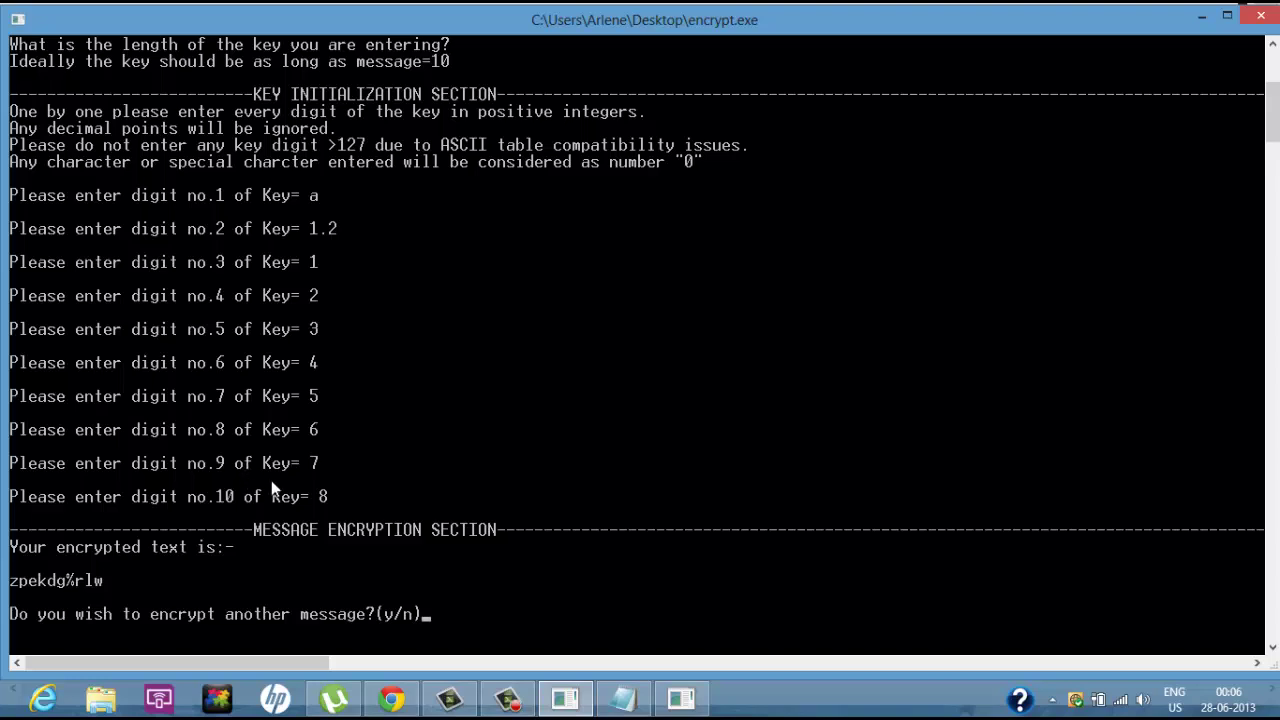
pyautogui.click(680, 698)
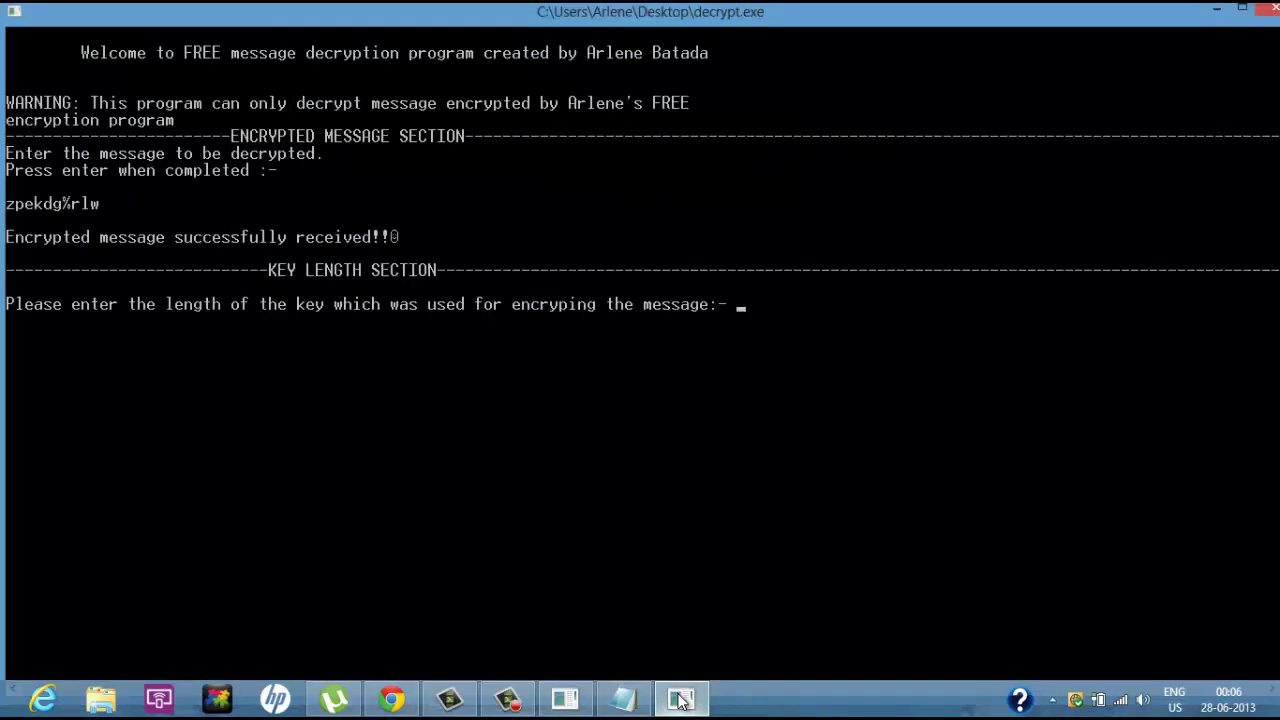
pyautogui.write('10')
pyautogui.press('Return')
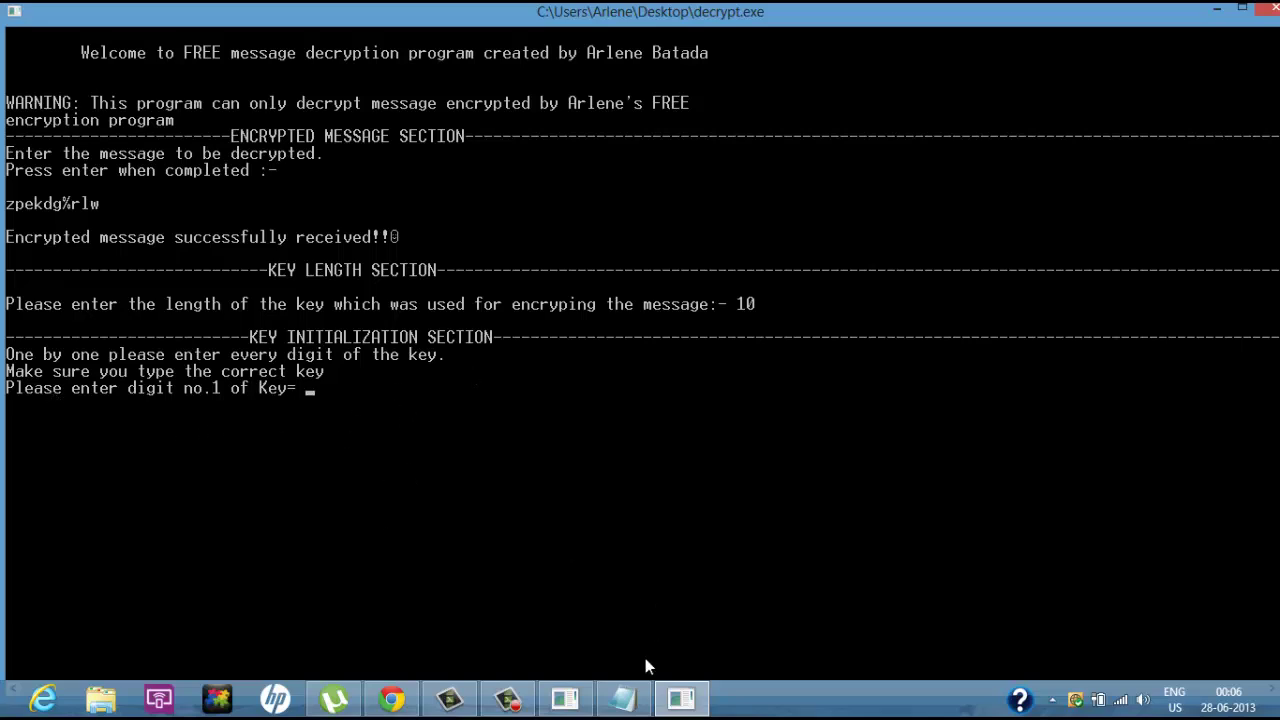
# - Switch to the encrypt program and review the original message, key length, ten key digits and encrypted text
pyautogui.click(566, 698)
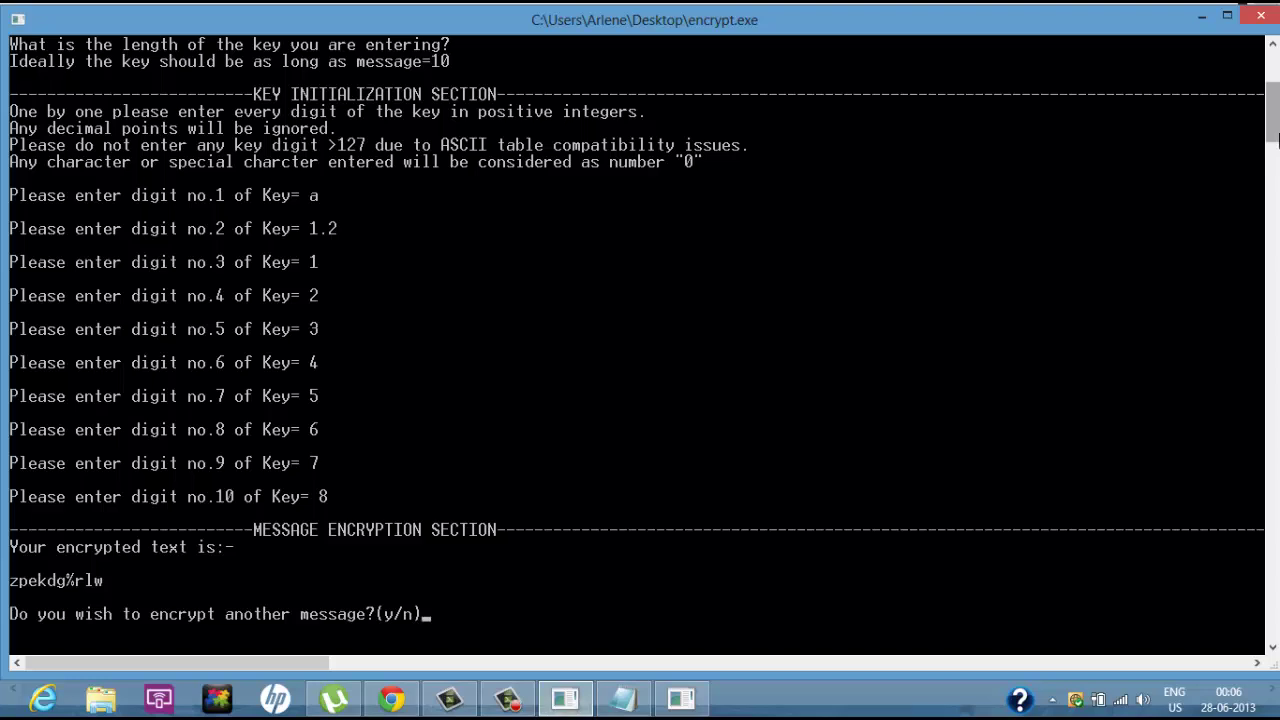
pyautogui.moveTo(1274, 140); pyautogui.dragTo(1276, 120)
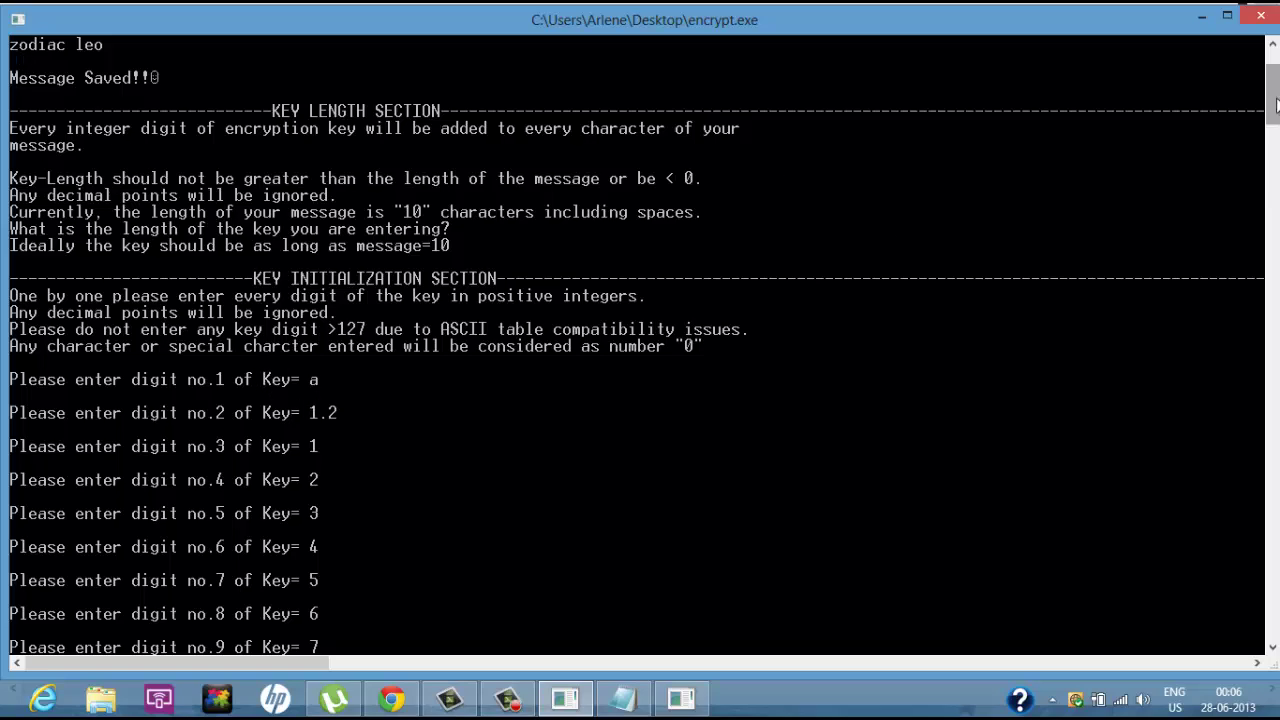
pyautogui.moveTo(1274, 102)
pyautogui.mouseDown()
pyautogui.moveTo(1275, 130)
pyautogui.moveTo(1276, 118)
pyautogui.mouseUp()
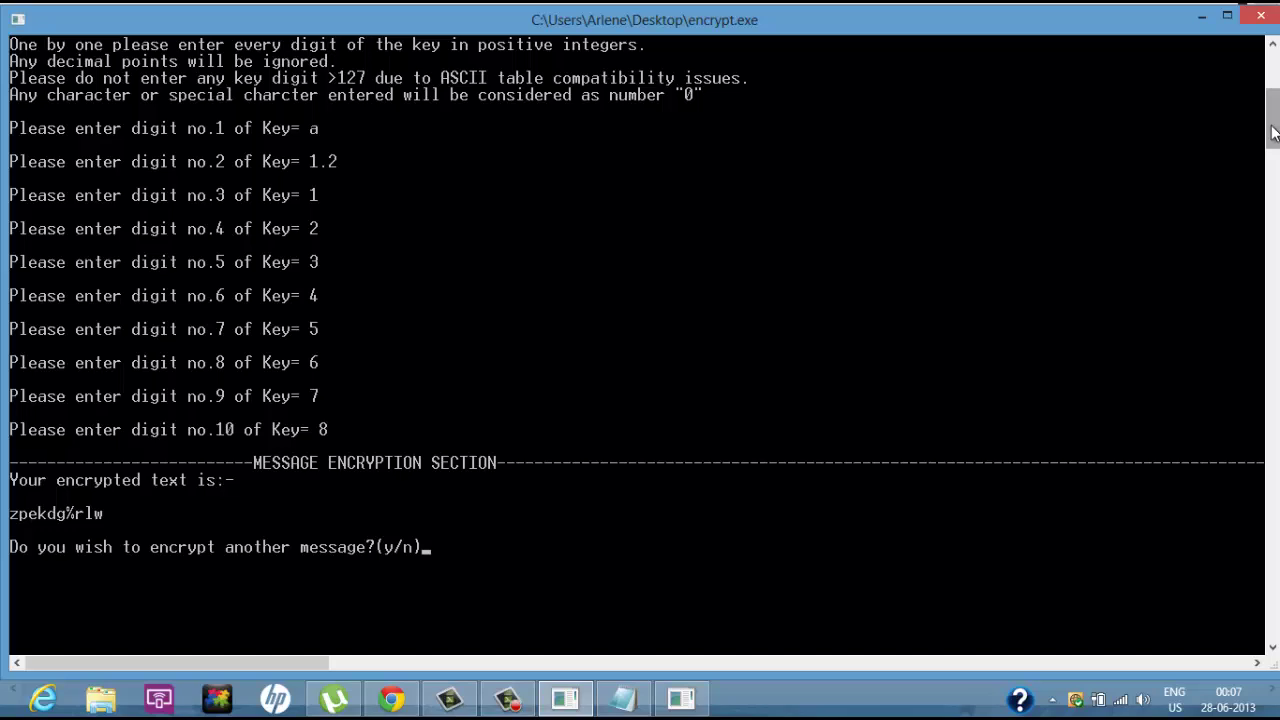
pyautogui.moveTo(1272, 130); pyautogui.dragTo(1274, 90)
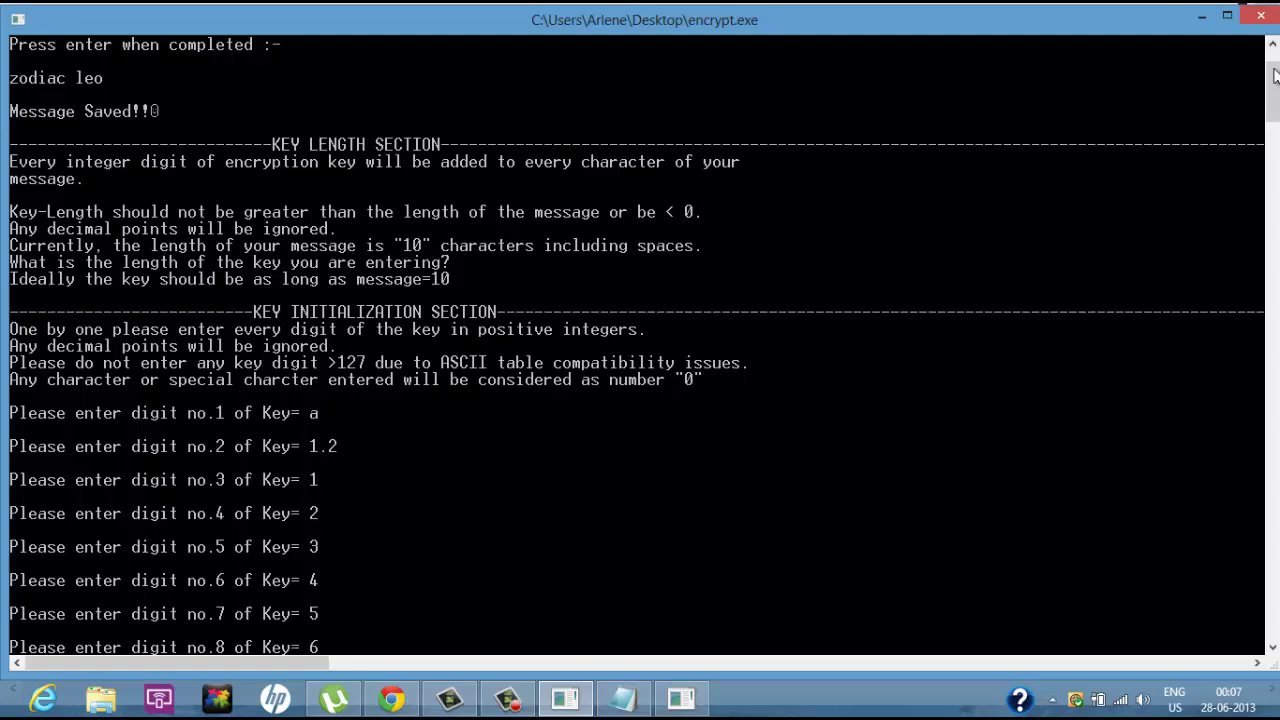
pyautogui.moveTo(1274, 85); pyautogui.dragTo(1276, 117)
pyautogui.press('super+c')
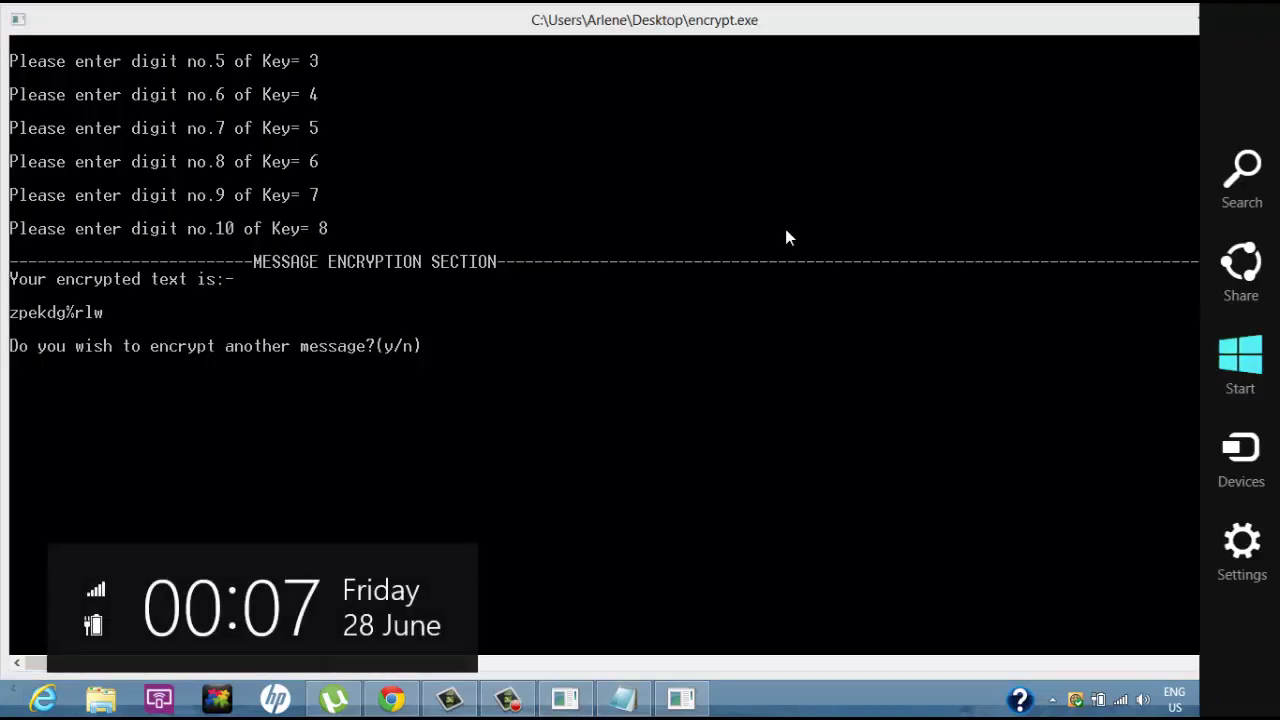
pyautogui.click(40, 333)
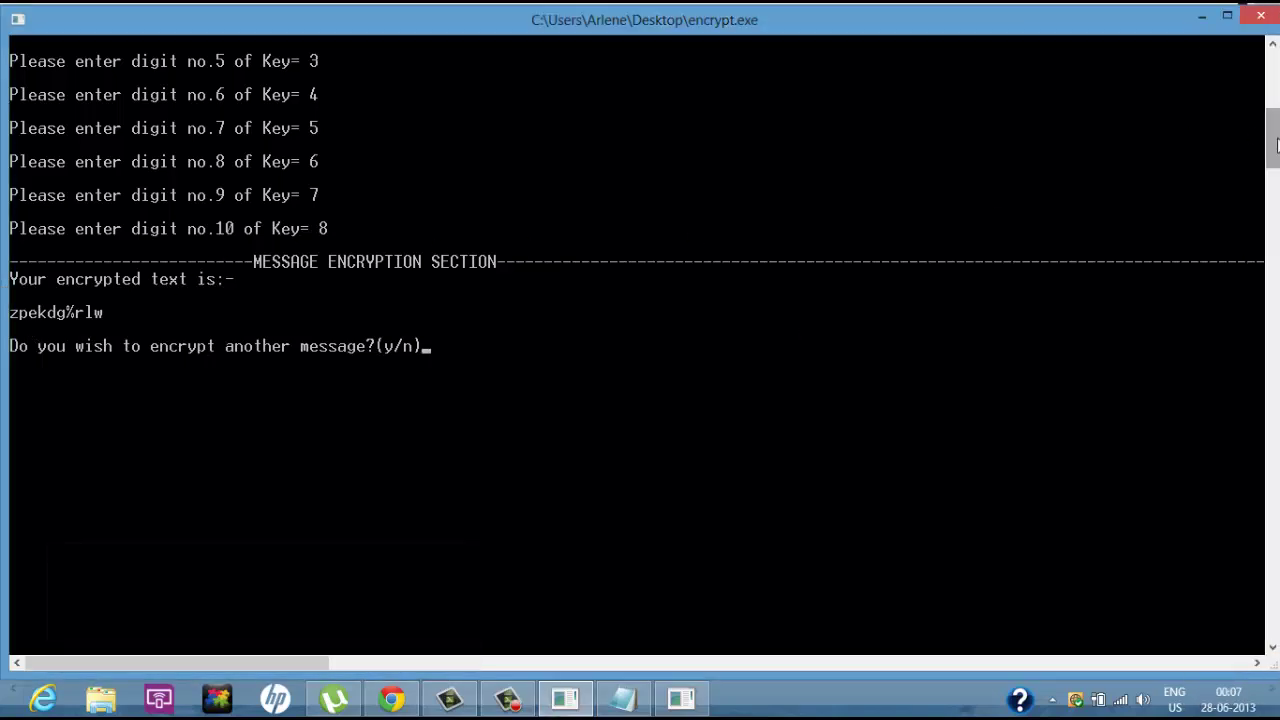
pyautogui.moveTo(1276, 141); pyautogui.dragTo(1276, 126)
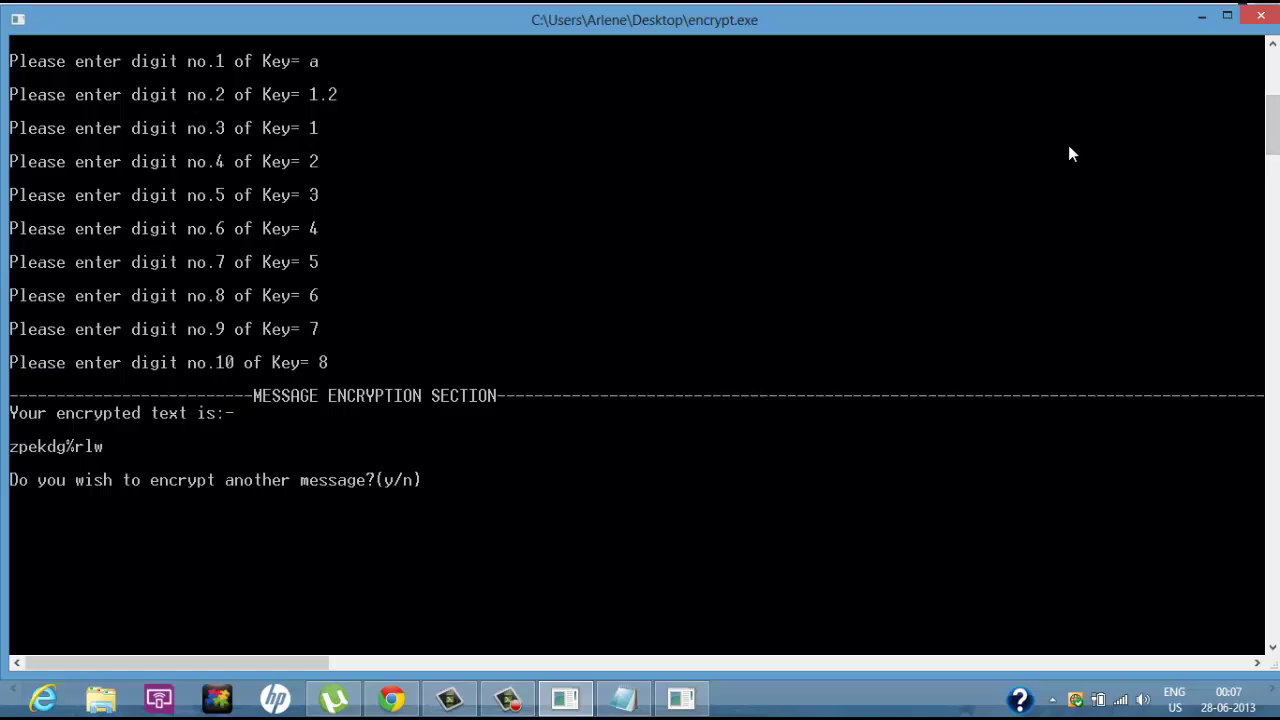
# - Check the key digits in the encrypt program, then submit "a" as key digit no. 1 in the decrypt program
pyautogui.moveTo(1275, 111); pyautogui.dragTo(1274, 62)
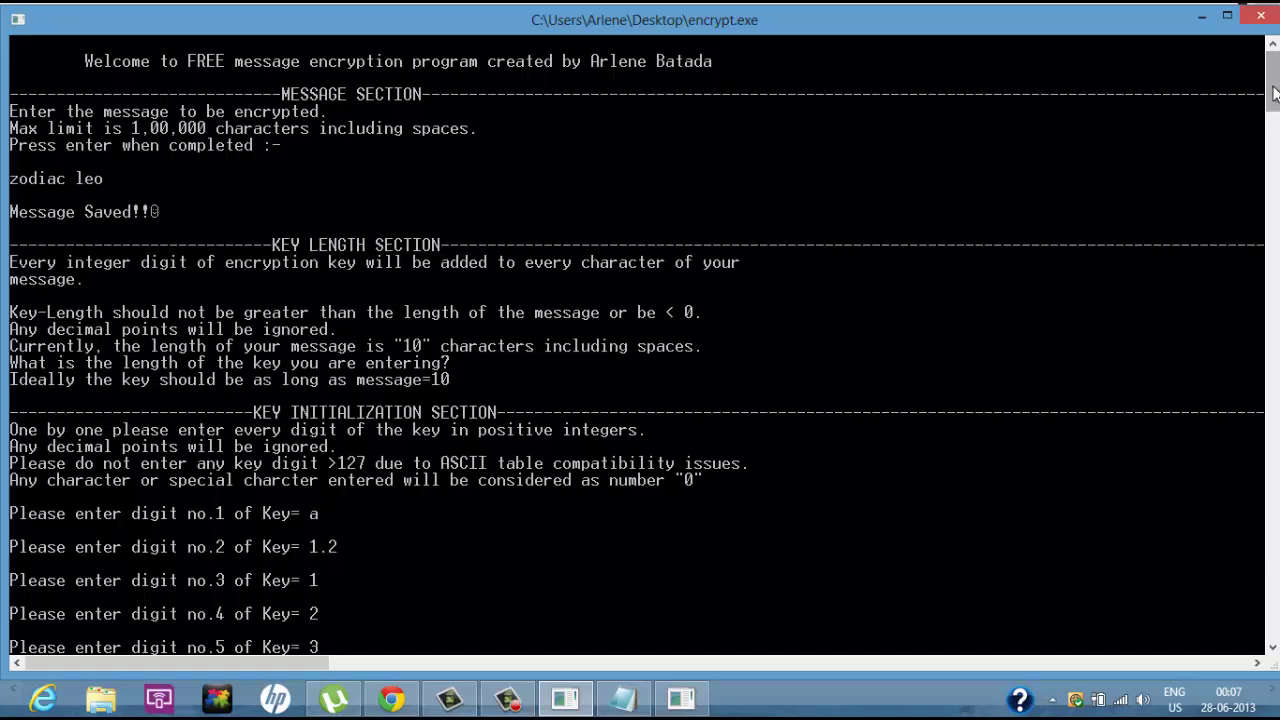
pyautogui.moveTo(1274, 80); pyautogui.dragTo(1274, 140)
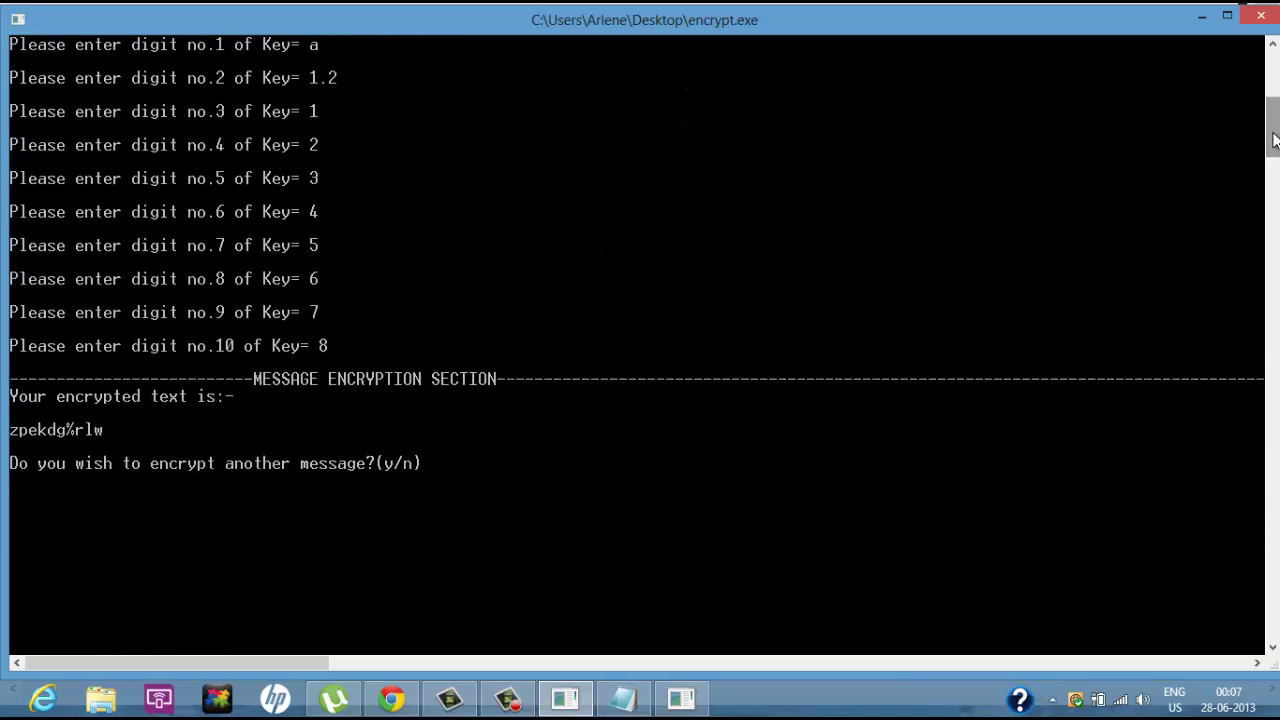
pyautogui.click(700, 705)
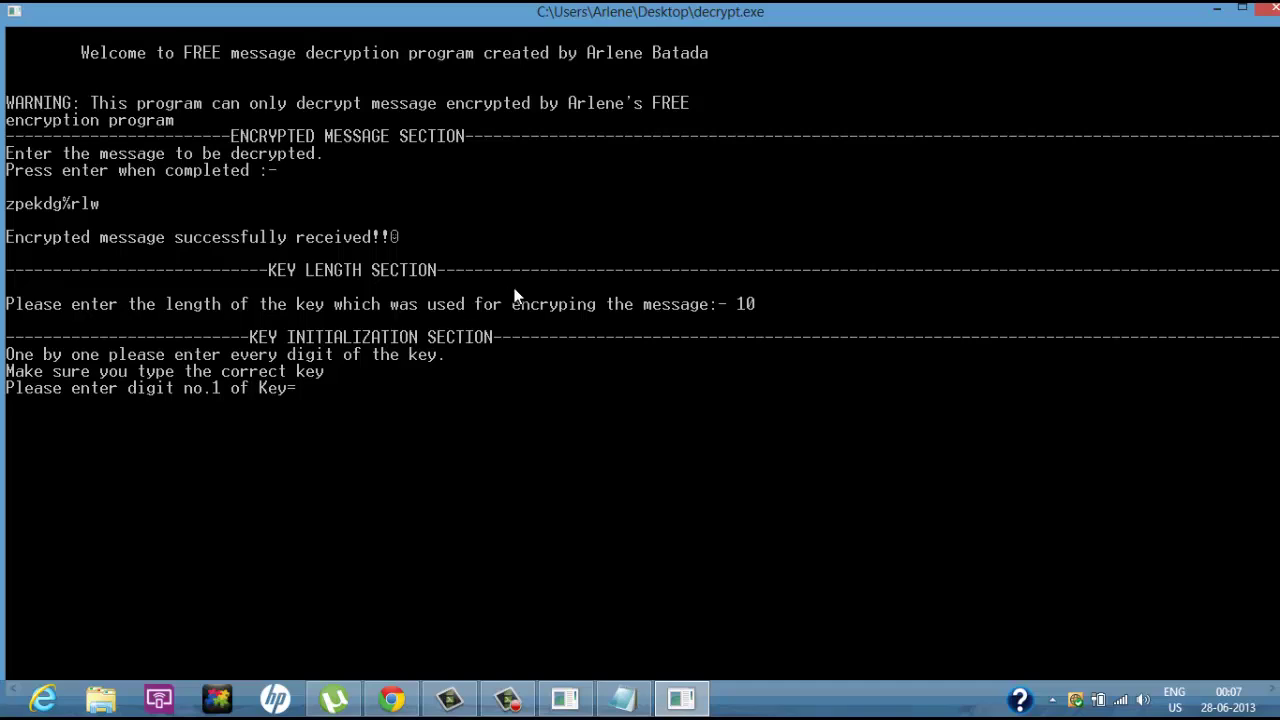
pyautogui.click(567, 703)
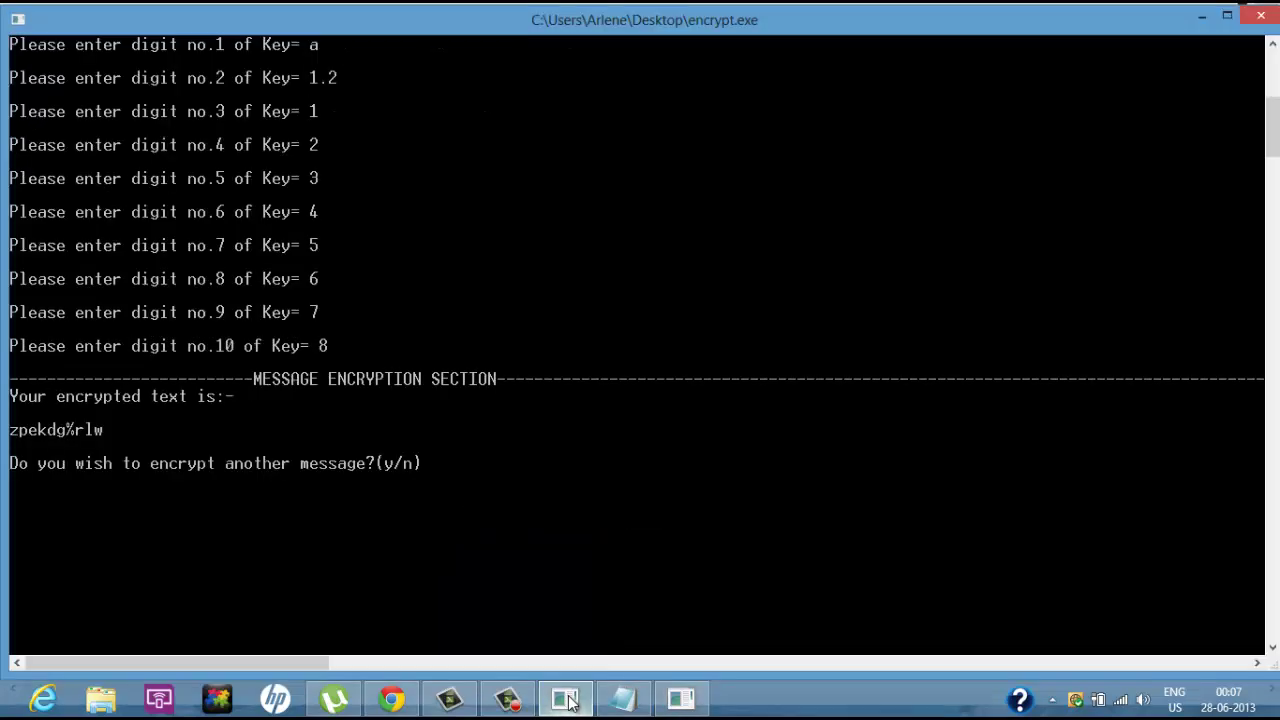
pyautogui.scroll(1, 960, 330)
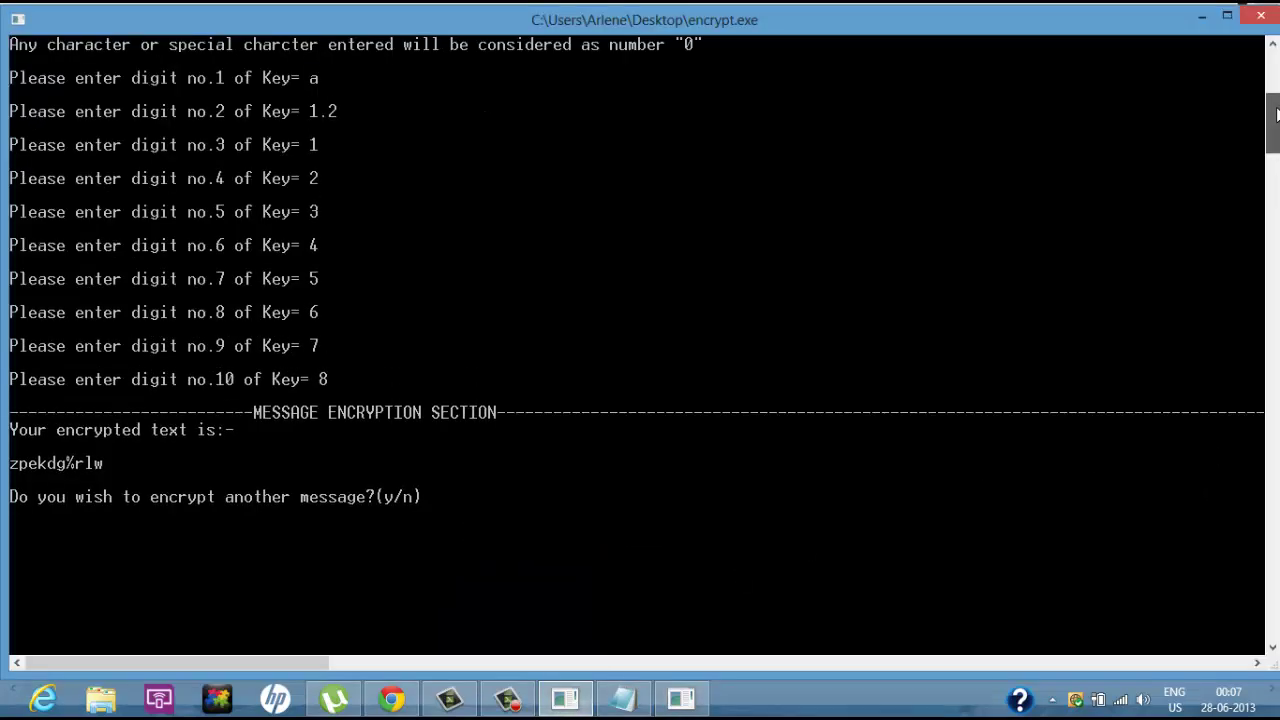
pyautogui.scroll(-1, 643, 531)
pyautogui.click(686, 711)
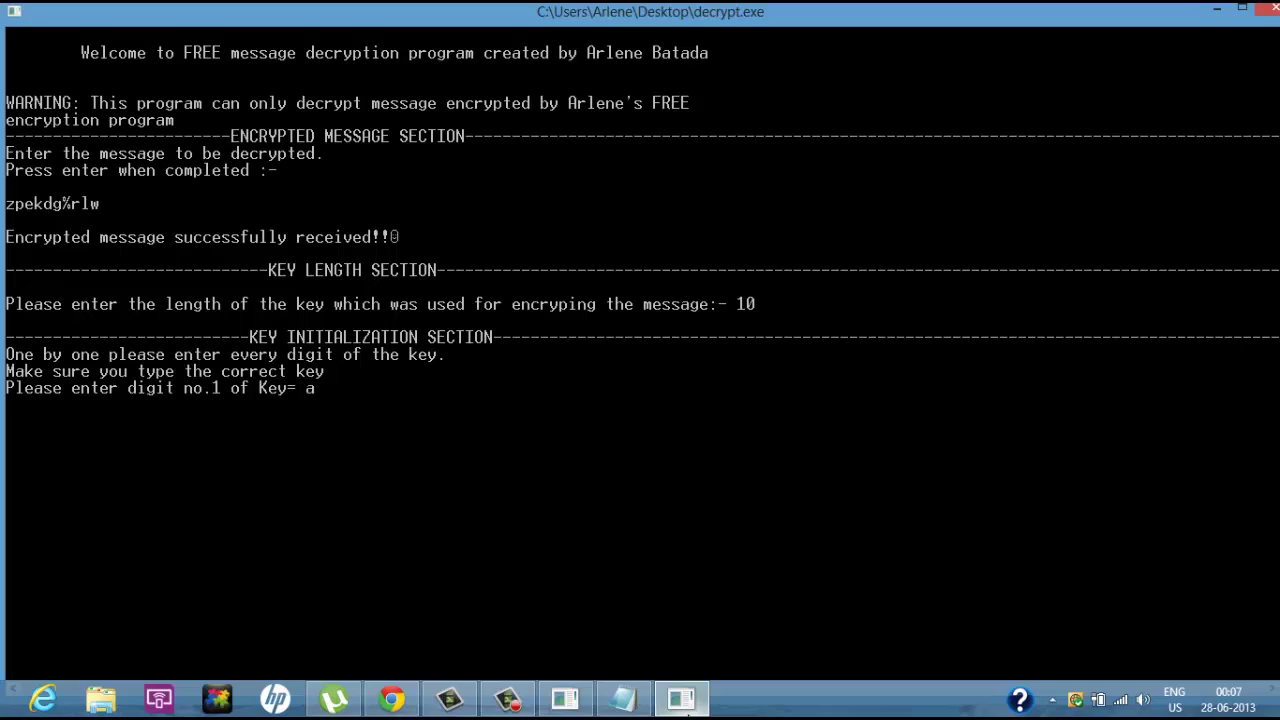
pyautogui.write('a')
pyautogui.press('Return')
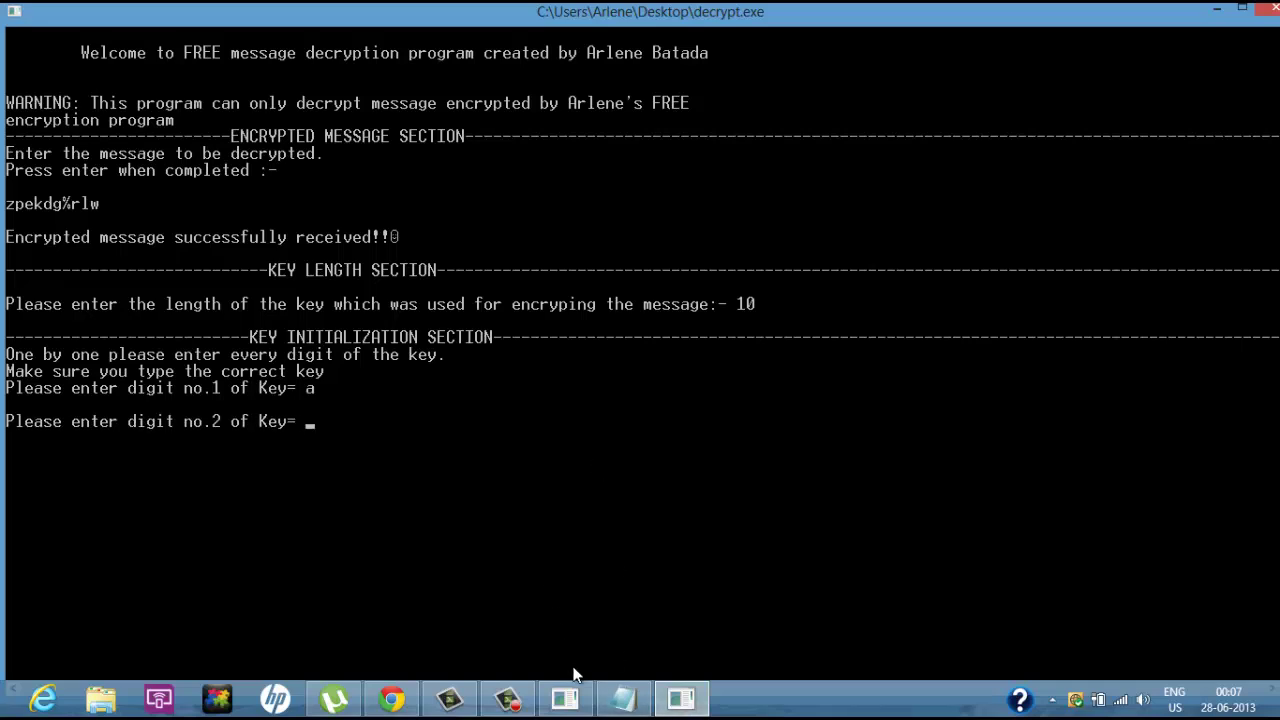
# - Recheck the key in the encrypt program, then submit 1.2, 1, 2 and 3 as key digits 2 to 5 in the decrypt program
pyautogui.click(568, 699)
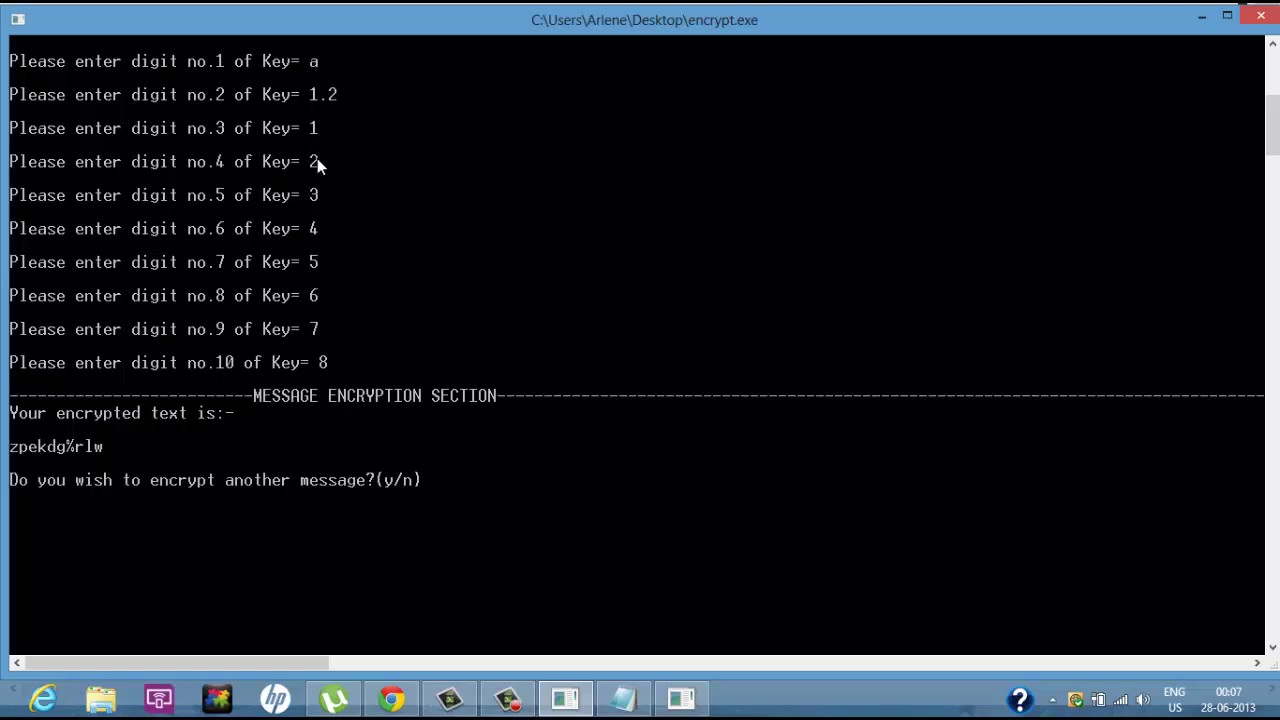
pyautogui.click(681, 699)
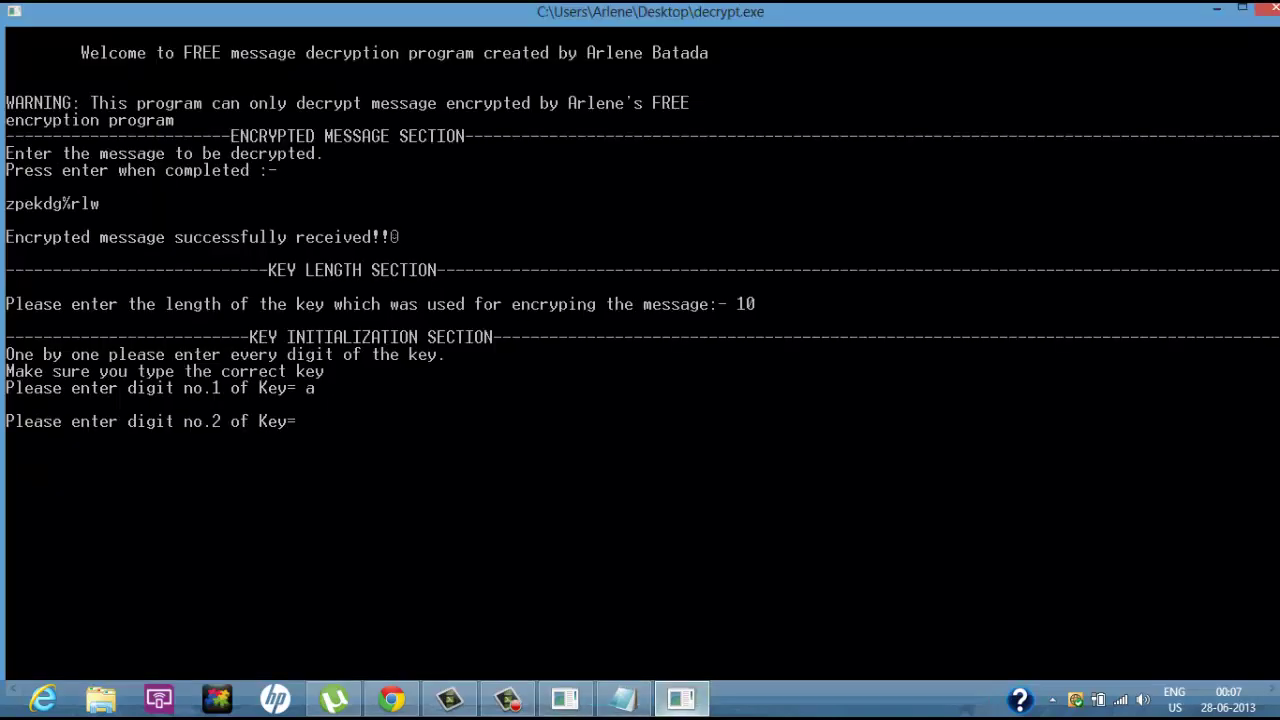
pyautogui.write('1')
pyautogui.write('2')
pyautogui.press('Return')
pyautogui.write('1')
pyautogui.press('Return')
pyautogui.write('2')
pyautogui.press('Return')
pyautogui.write('3')
pyautogui.press('Return')
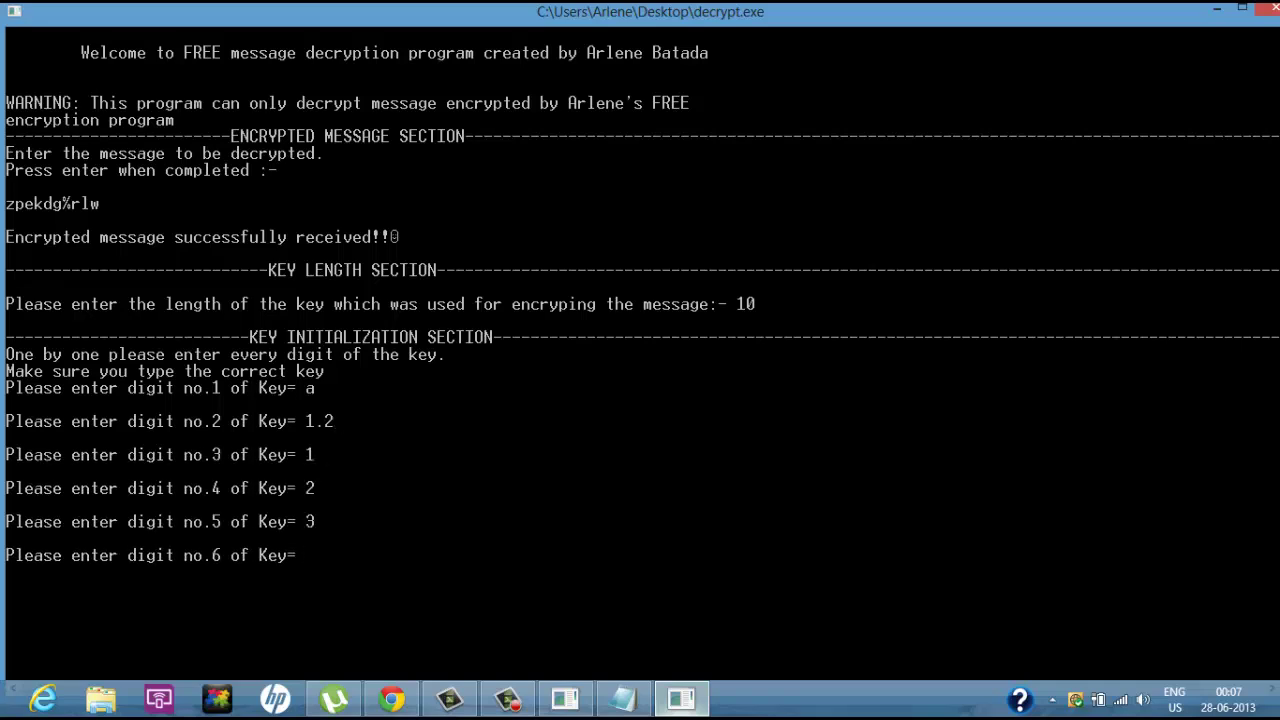
# - Submit 4, 5, 6, 7 and 8 as key digits 6 to 10 to decrypt the message
pyautogui.write('4')
pyautogui.press('Return')
pyautogui.write('5')
pyautogui.press('Return')
pyautogui.write('6')
pyautogui.press('Return')
pyautogui.press('7')
pyautogui.press('Return')
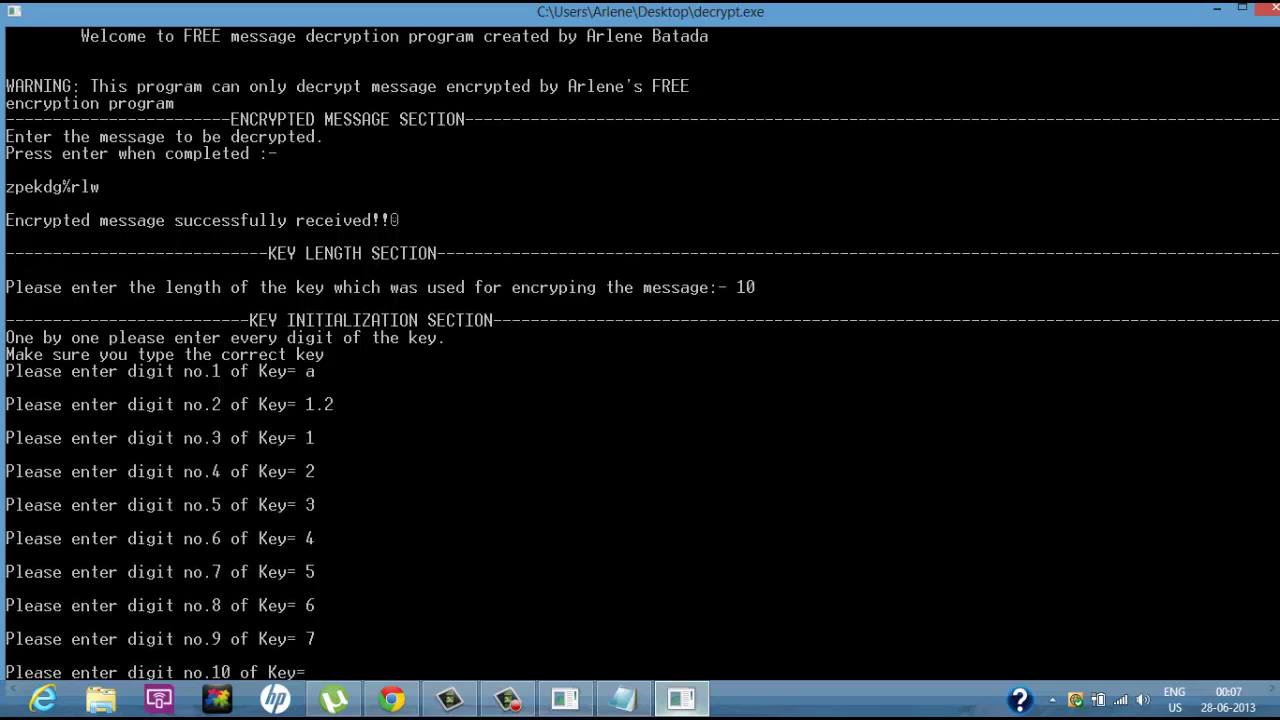
pyautogui.write('8')
pyautogui.press('Return')
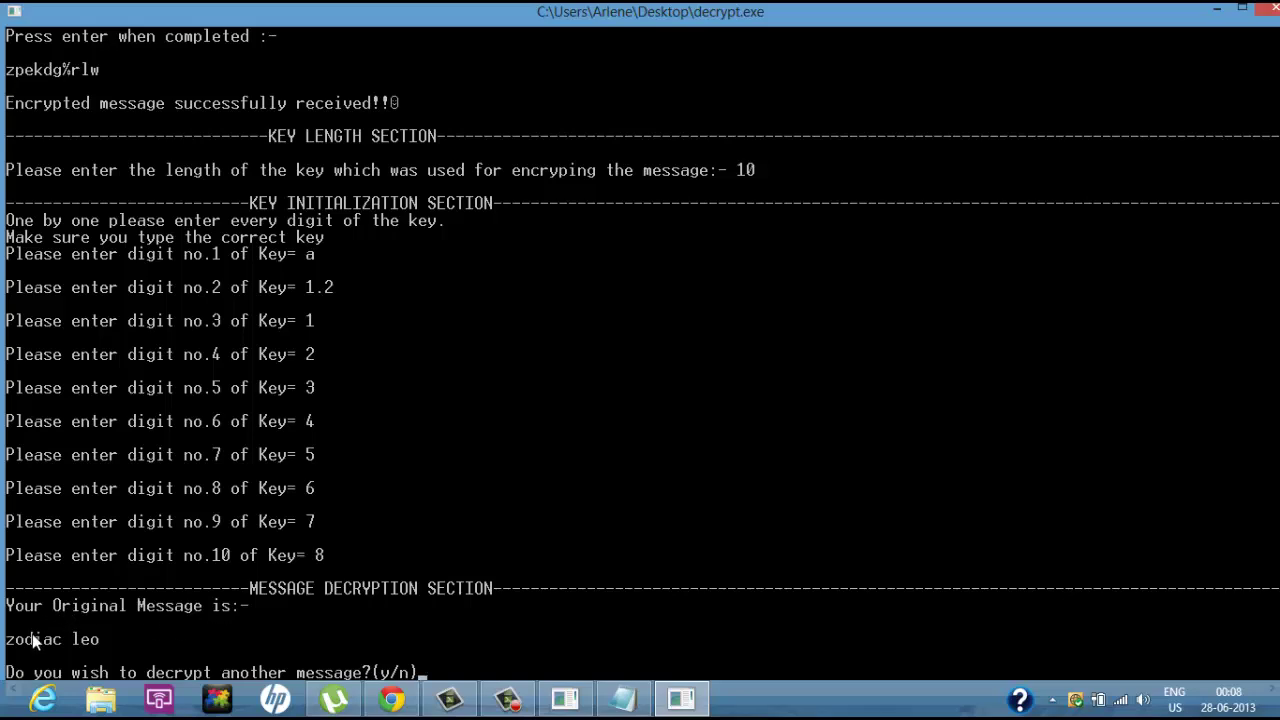
# - Compare the decrypted text with the original message in the encrypt program, then answer "n" to decrypting another message in the decrypt program
pyautogui.click(562, 700)
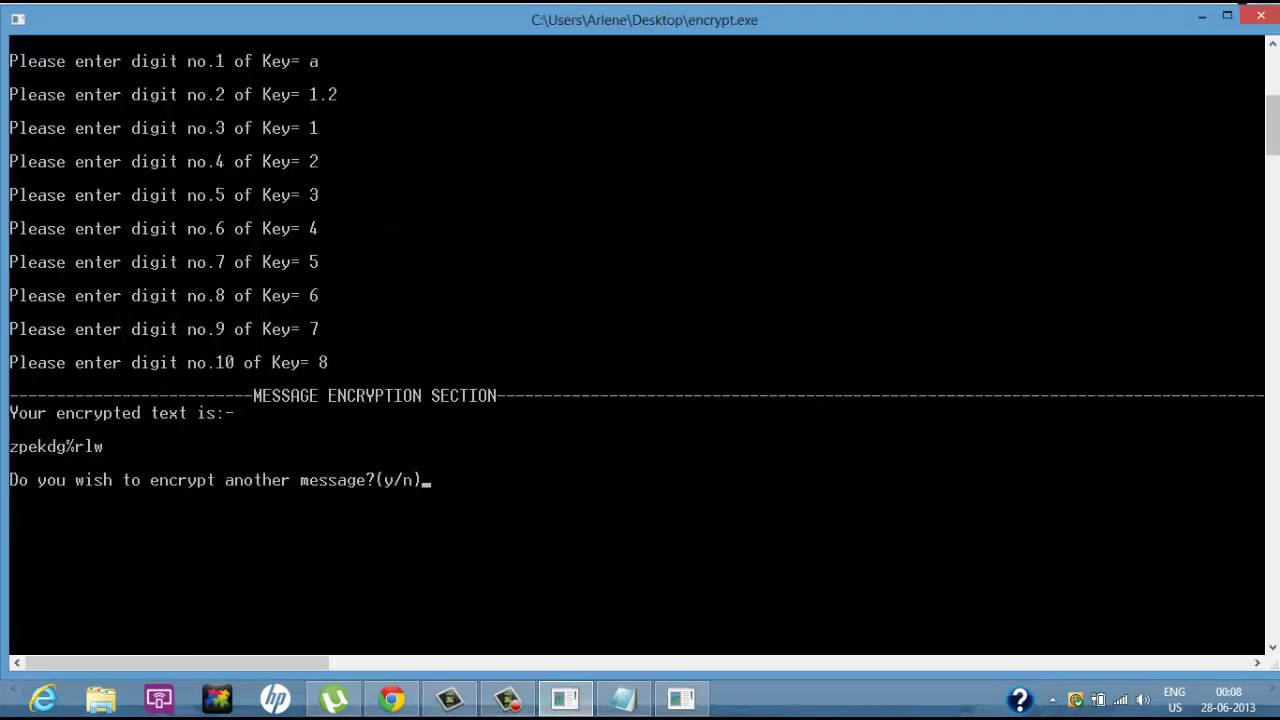
pyautogui.moveTo(1272, 142); pyautogui.dragTo(1274, 85)
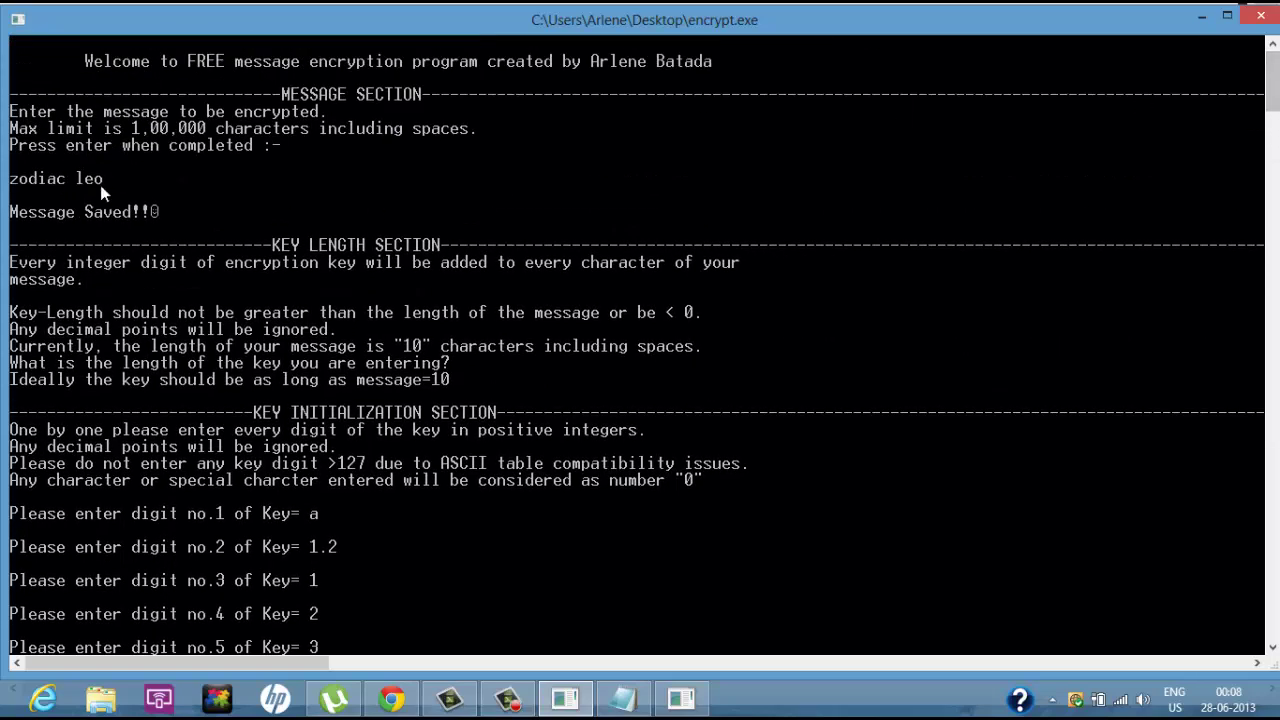
pyautogui.click(680, 700)
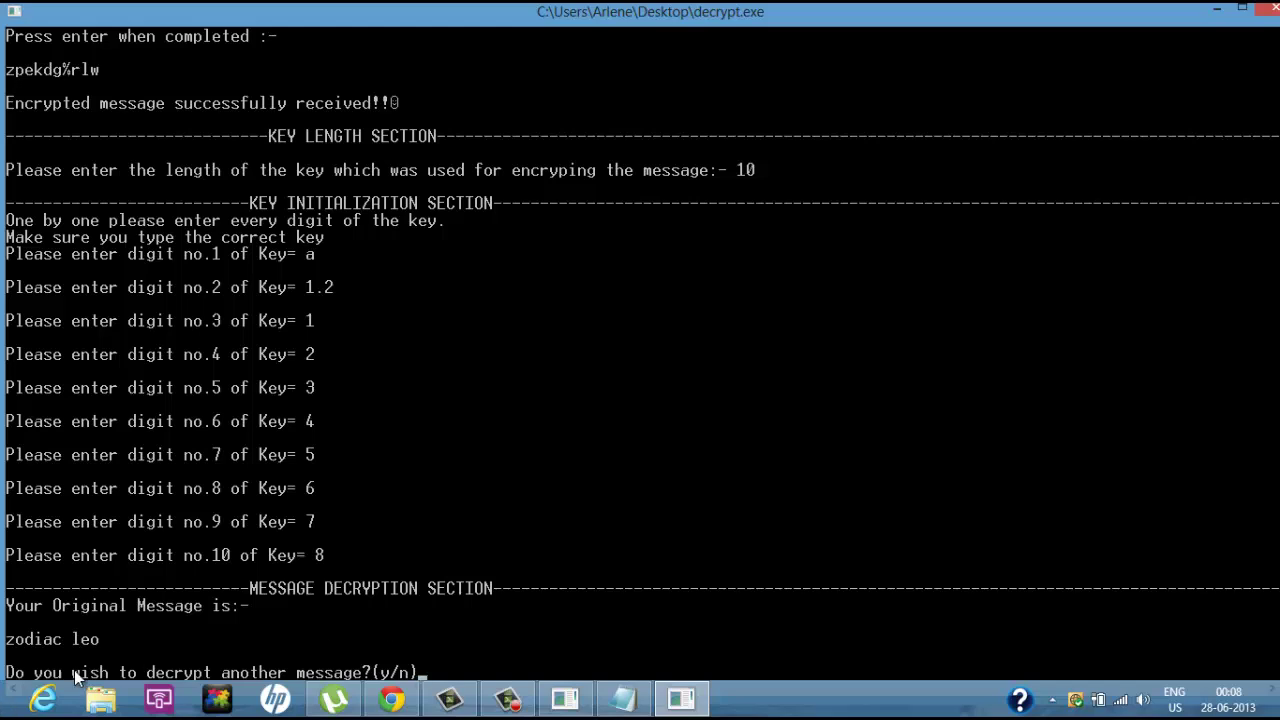
pyautogui.write('n')
pyautogui.press('Return')
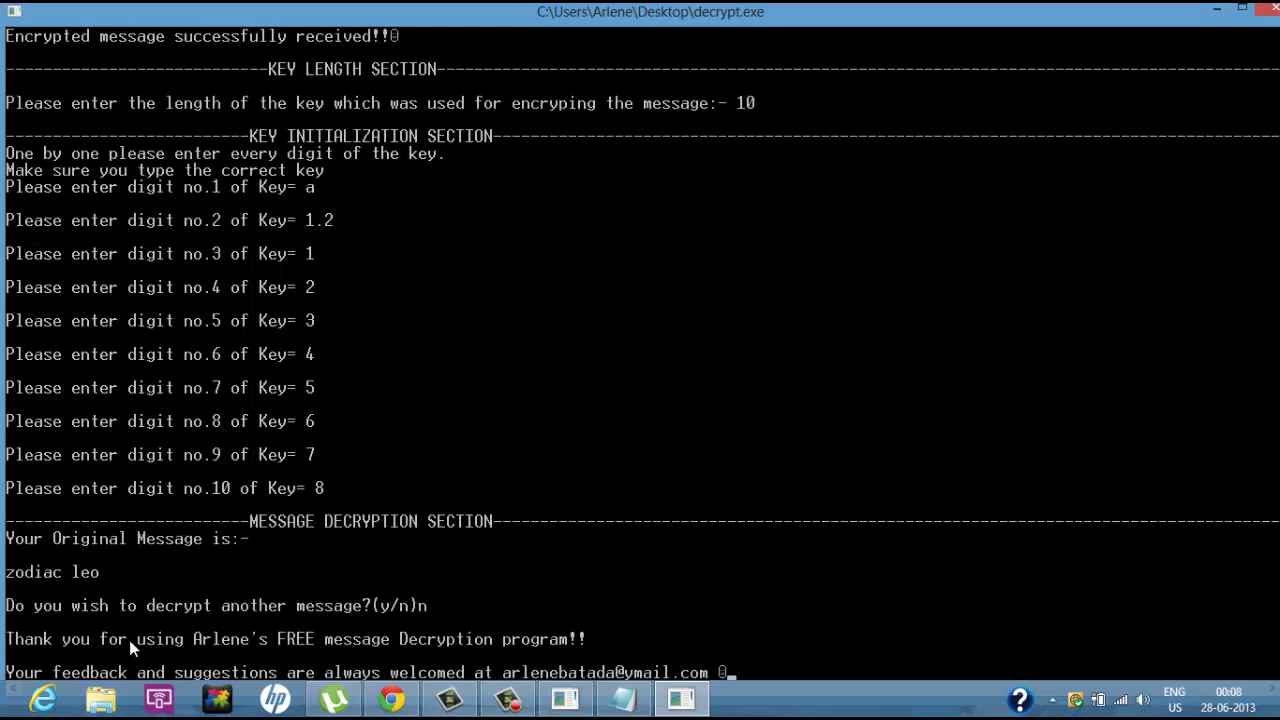